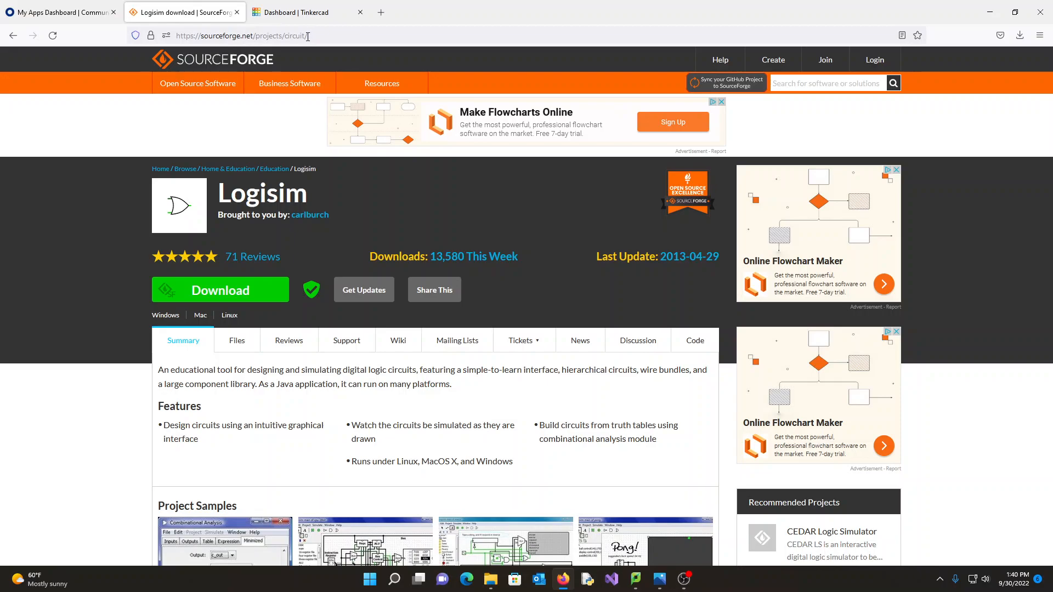
# - Download Logisim from its SourceForge page and launch logisim-win-2.7.1(1) from the Downloads folder
pyautogui.click(230, 291)
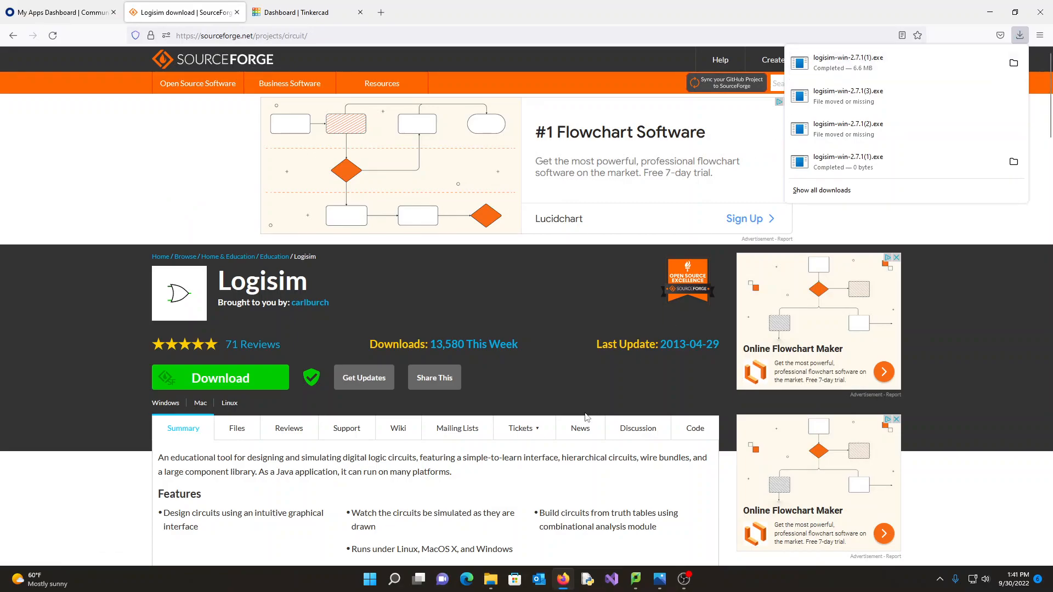
pyautogui.click(490, 578)
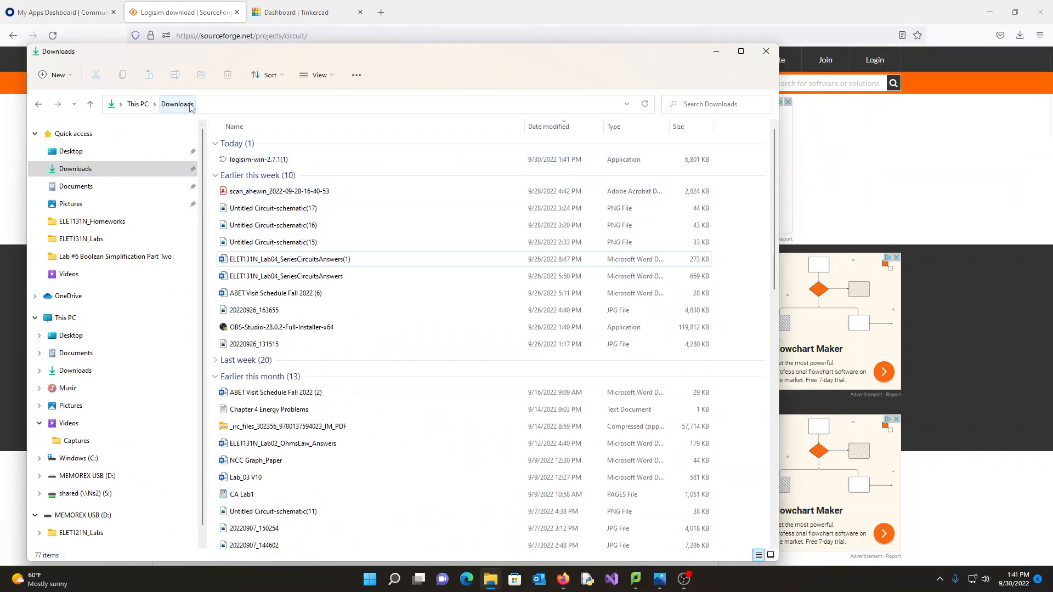
pyautogui.doubleClick(252, 160)
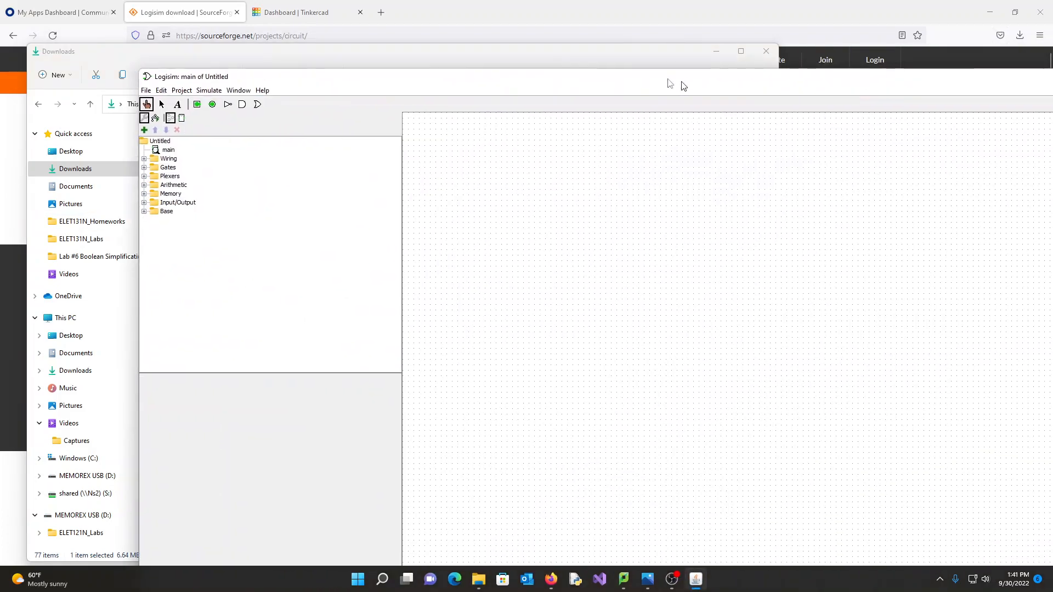
pyautogui.moveTo(842, 66); pyautogui.dragTo(771, 22)
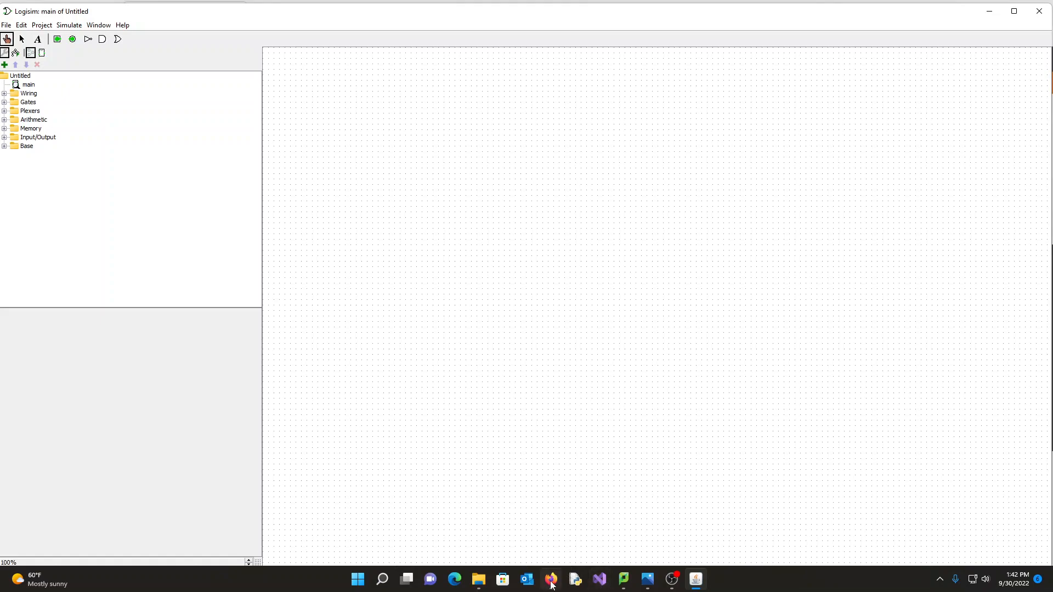
# - Examine the hand-drawn logic circuit and Boolean simplification in lab5.jpg, and clear the image off the Logisim window
pyautogui.moveTo(653, 575)
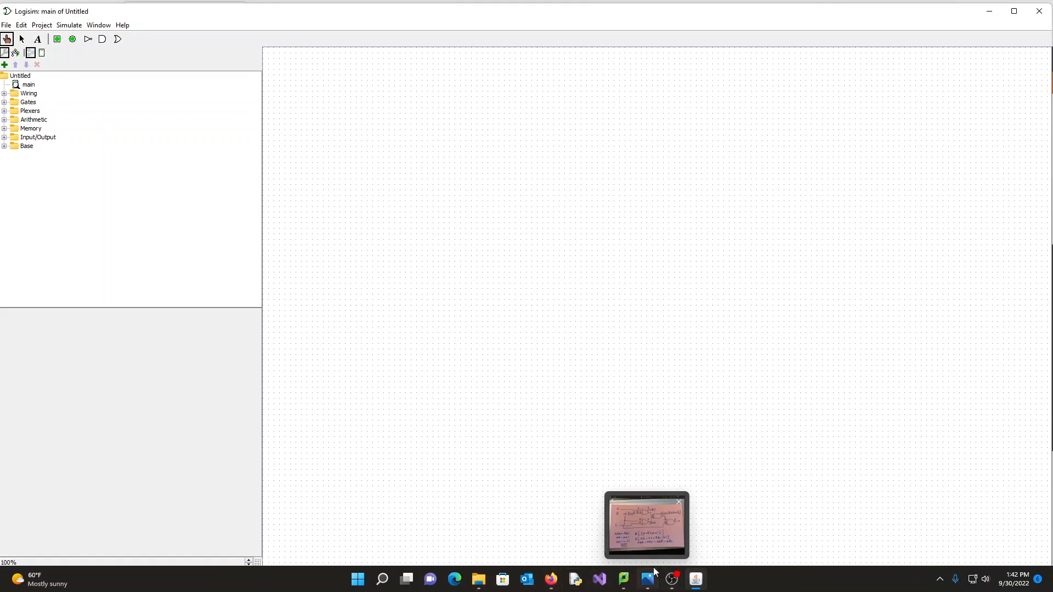
pyautogui.click(647, 524)
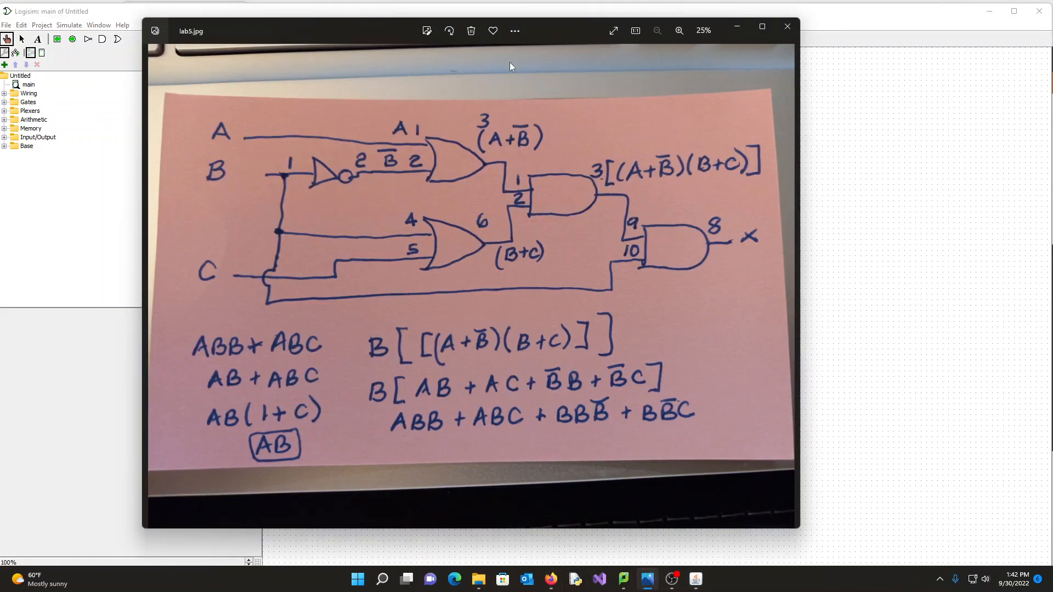
pyautogui.moveTo(396, 32); pyautogui.dragTo(505, 41)
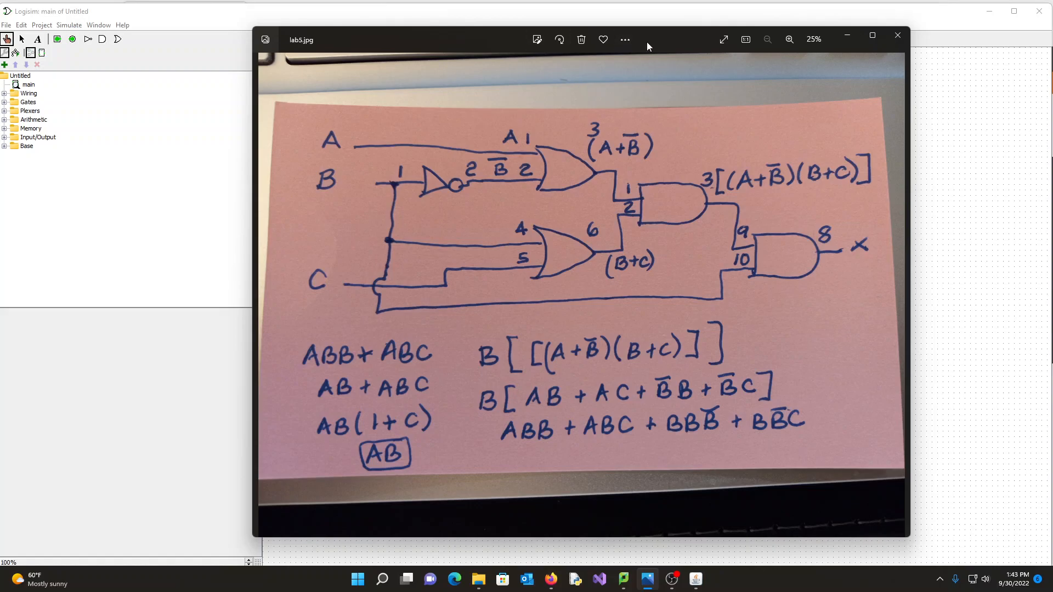
pyautogui.moveTo(663, 36); pyautogui.dragTo(1052, 46)
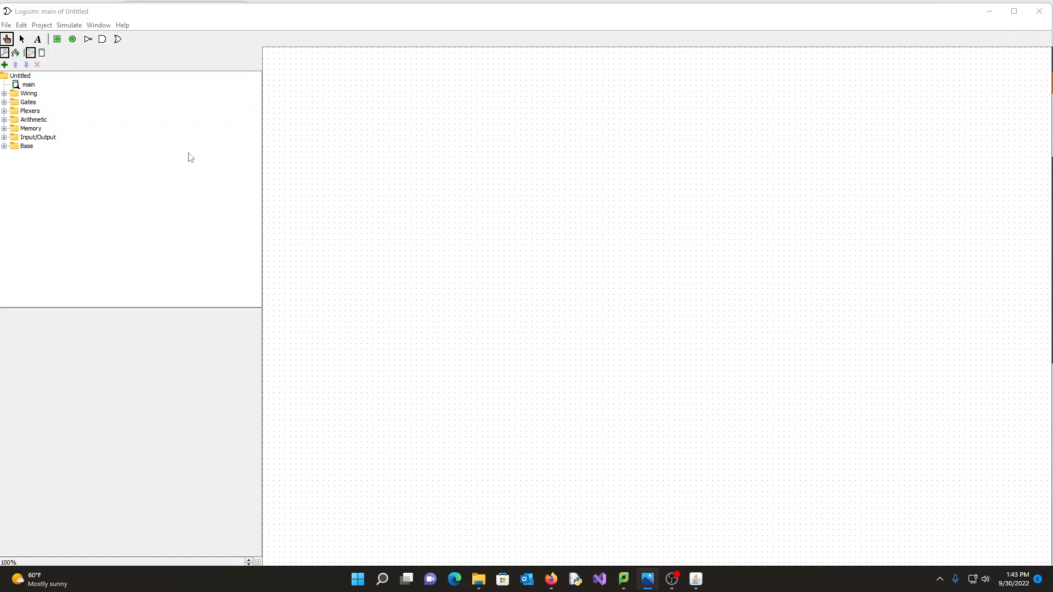
# - Save the empty Logisim project as booleancircuit in the Documents folder
pyautogui.click(7, 26)
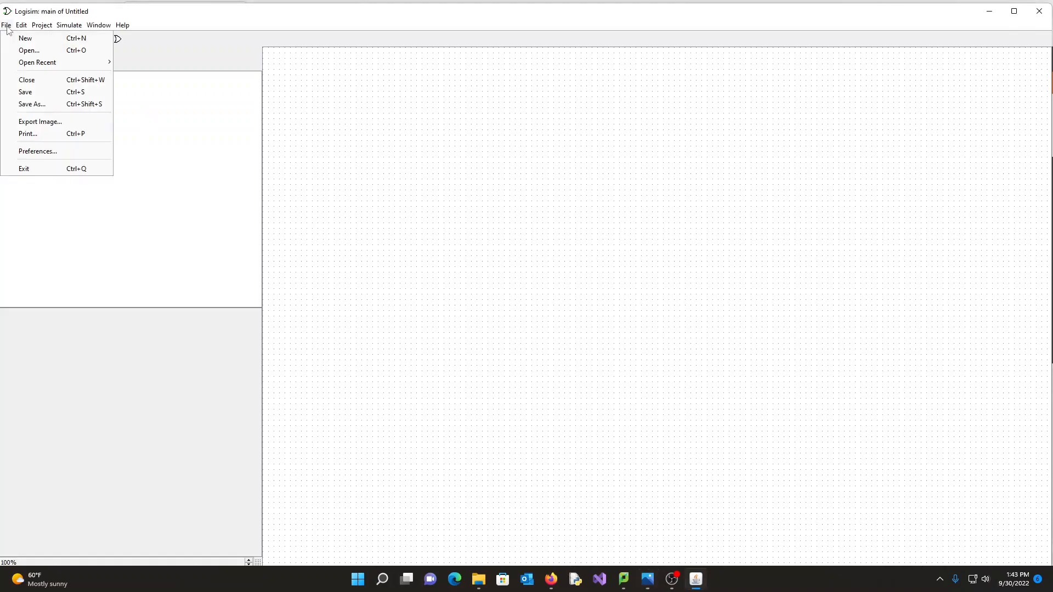
pyautogui.click(35, 105)
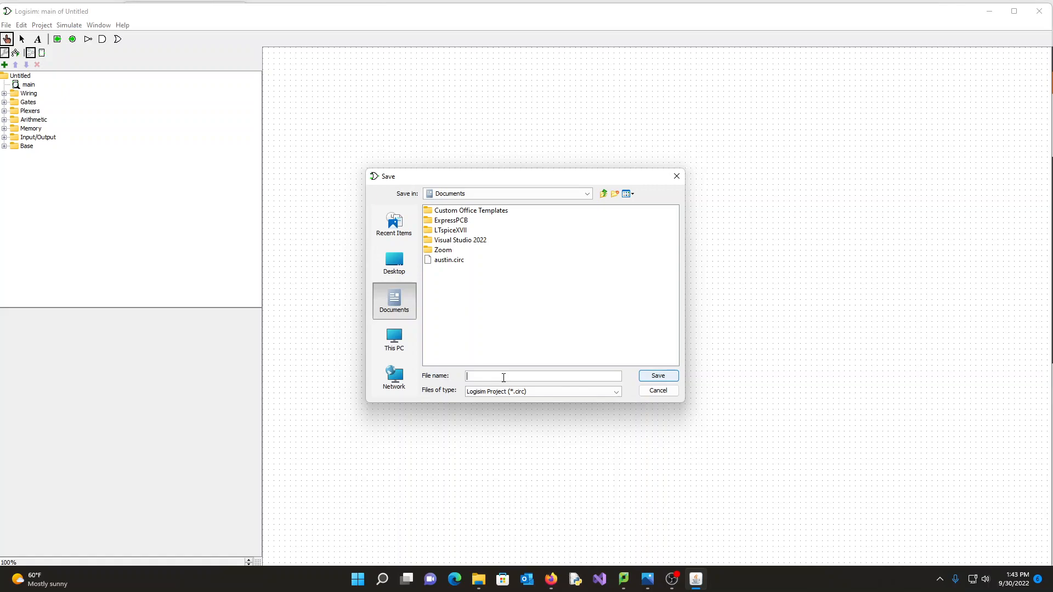
pyautogui.write('booleancircuit')
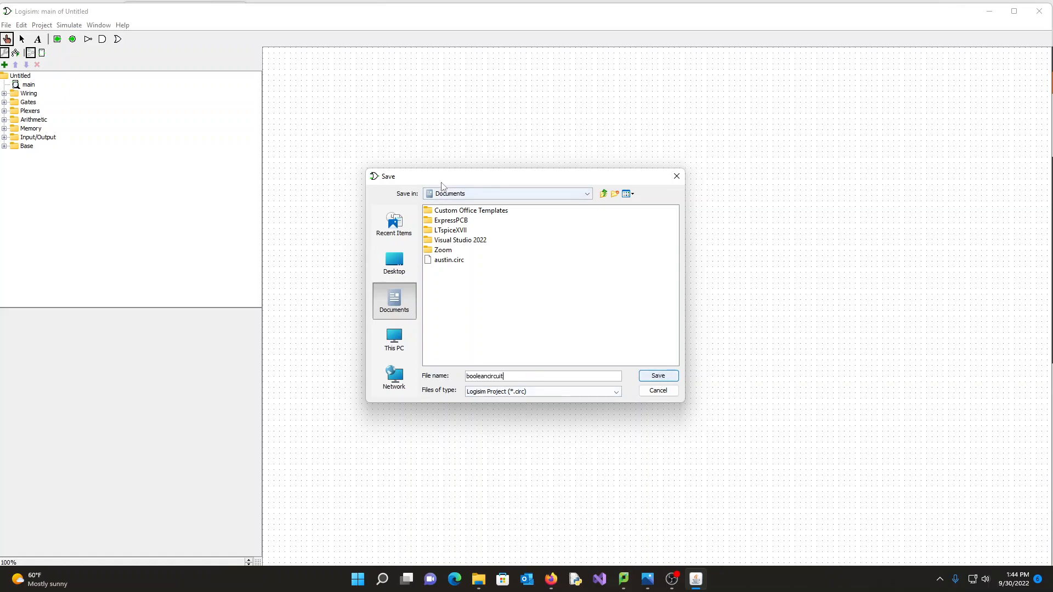
pyautogui.click(659, 376)
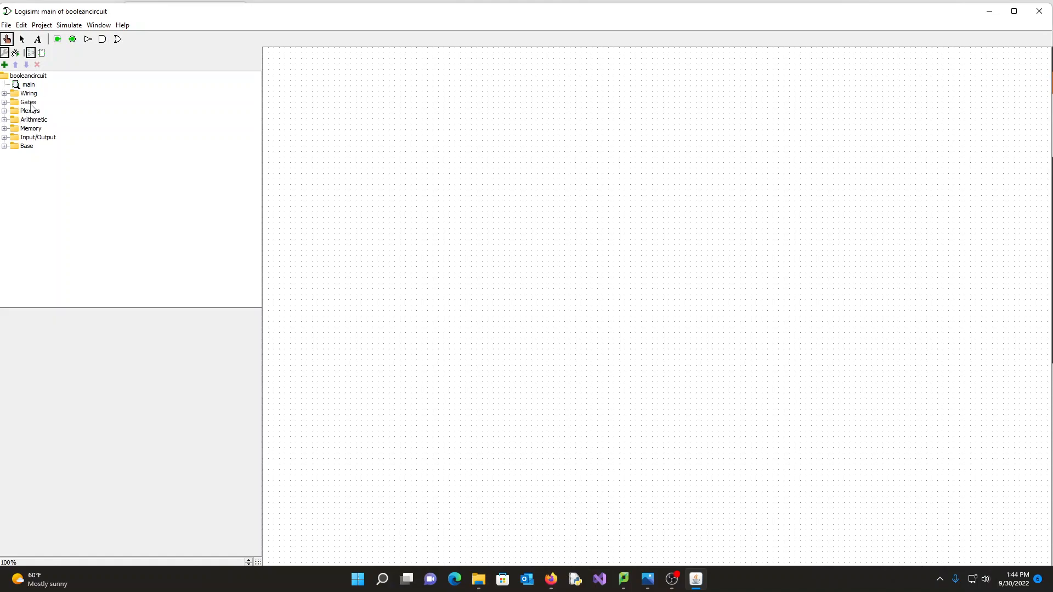
# - Place three one-bit, east-facing input pins in a vertical column near the upper-left of the canvas
pyautogui.click(4, 94)
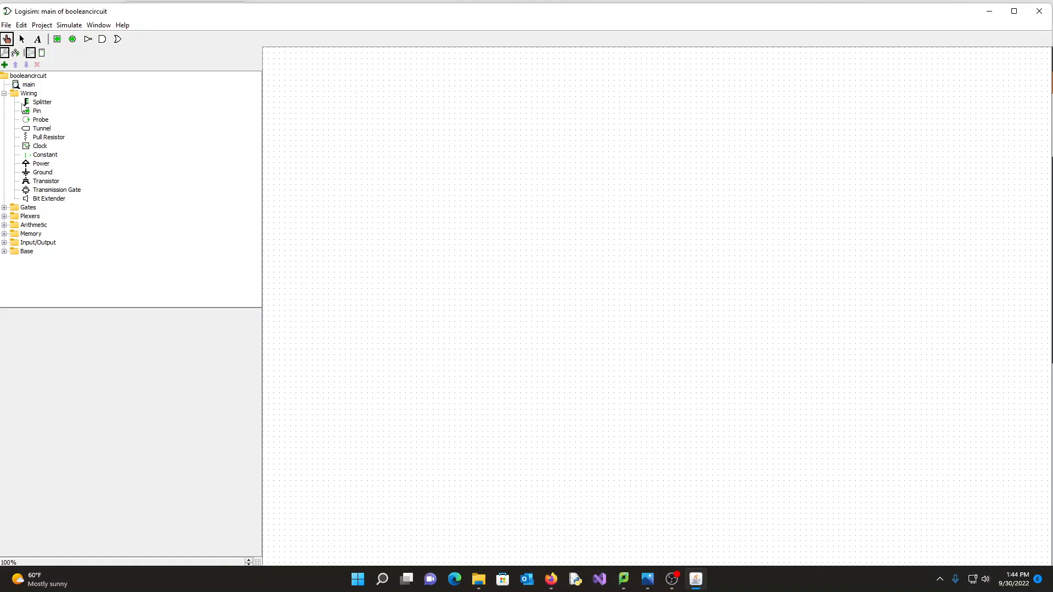
pyautogui.click(4, 94)
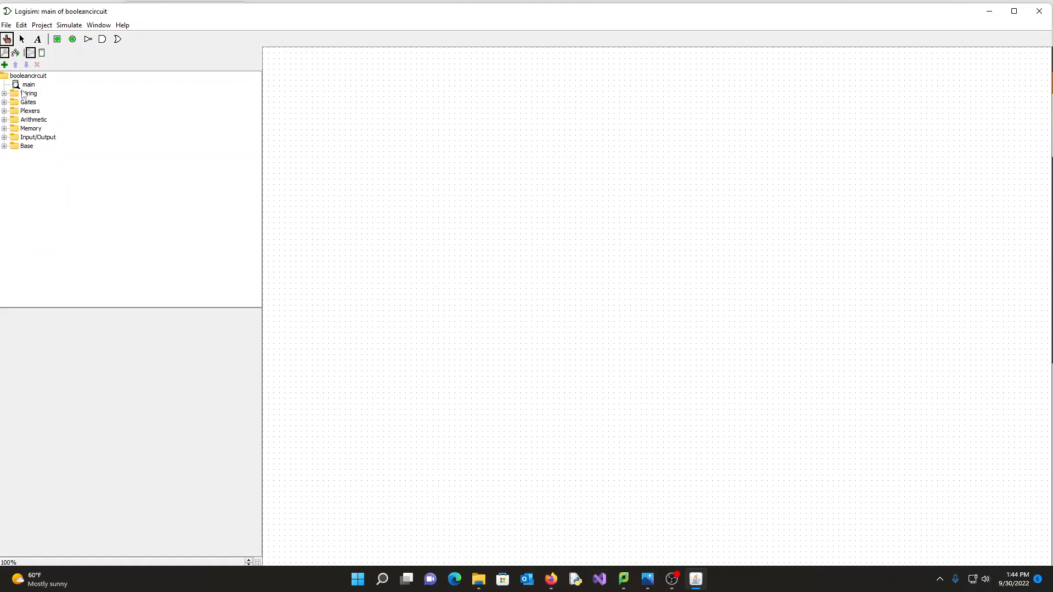
pyautogui.click(57, 40)
pyautogui.click(58, 42)
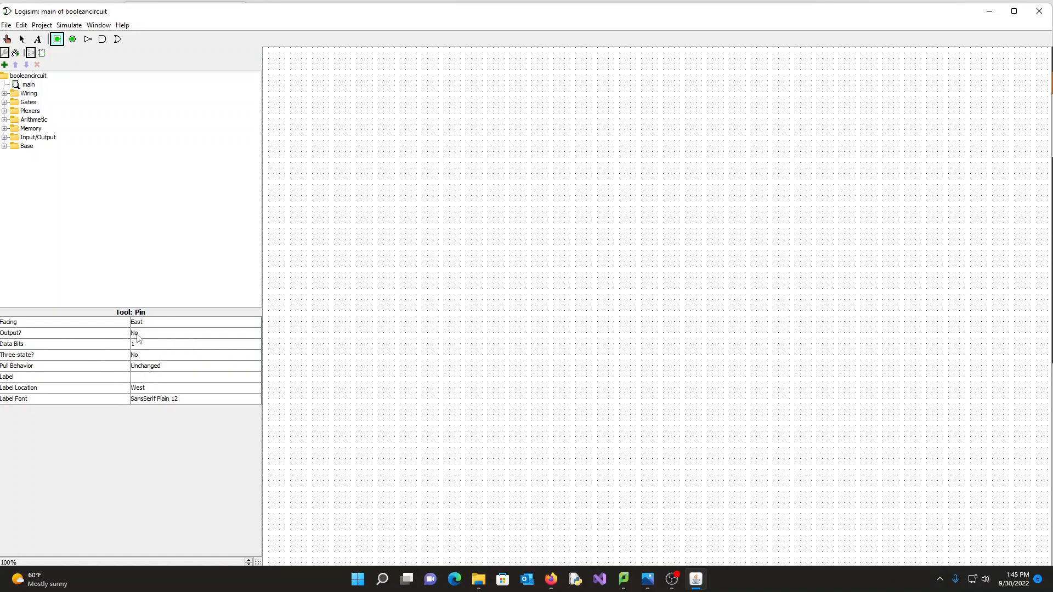
pyautogui.click(348, 102)
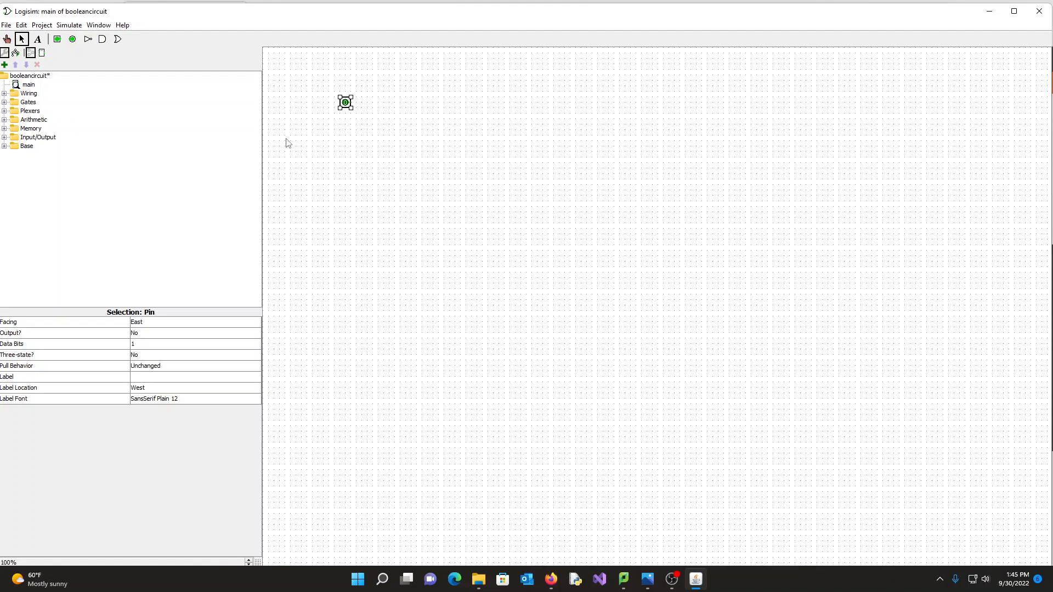
pyautogui.click(58, 40)
pyautogui.click(351, 185)
pyautogui.click(57, 39)
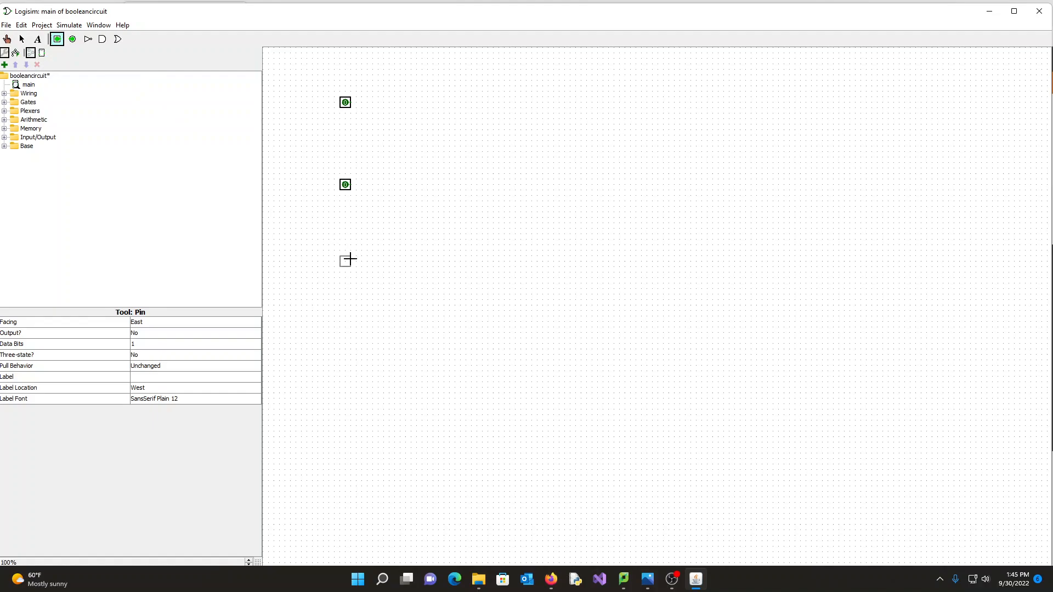
pyautogui.click(350, 258)
# - Add the text label A in SansSerif size 24 and align it just beside the uppermost input pin
pyautogui.click(38, 41)
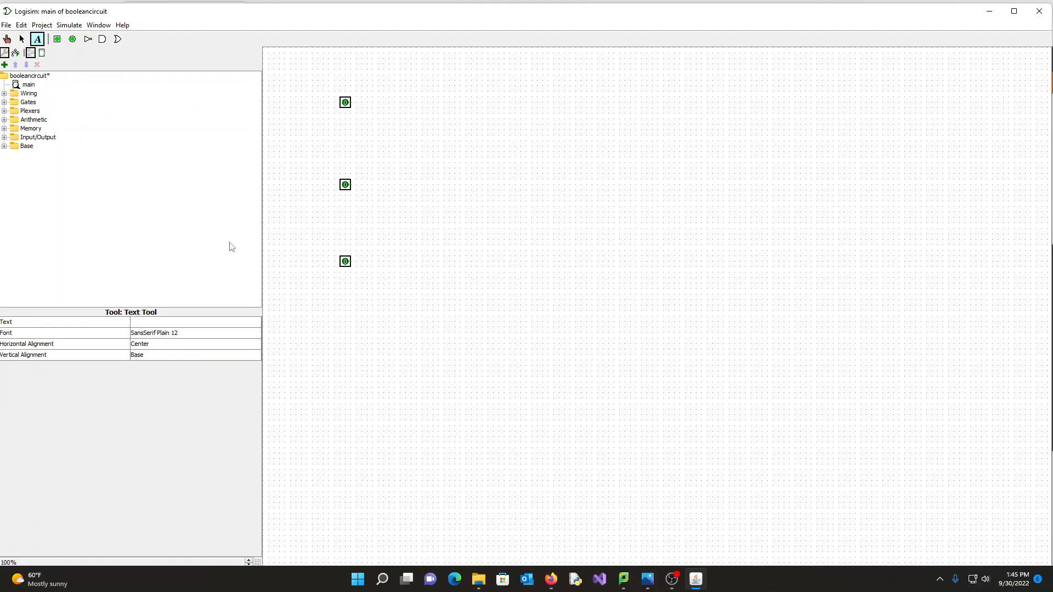
pyautogui.click(316, 102)
pyautogui.click(178, 333)
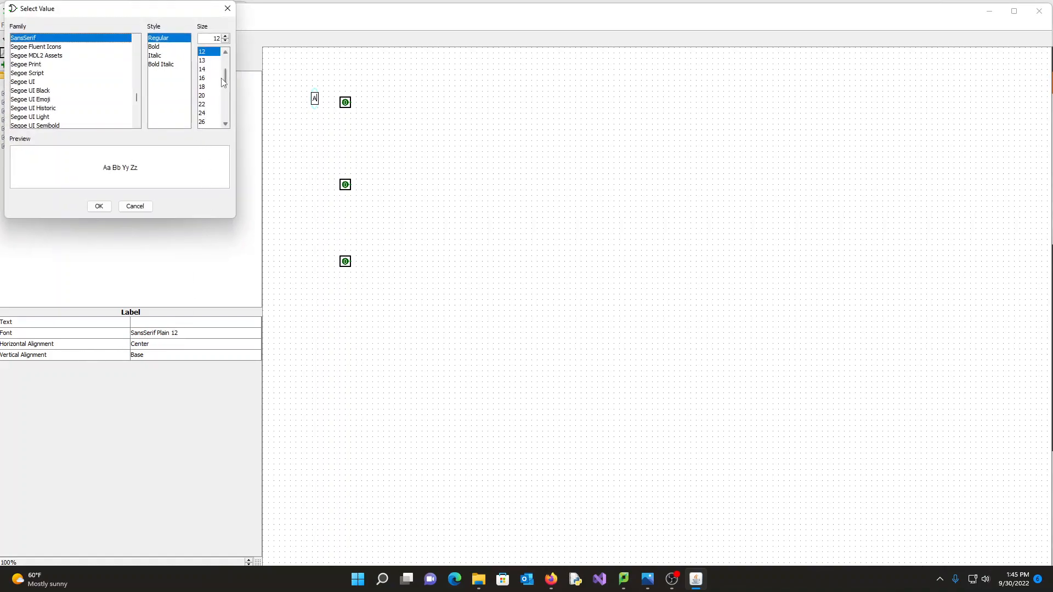
pyautogui.click(206, 114)
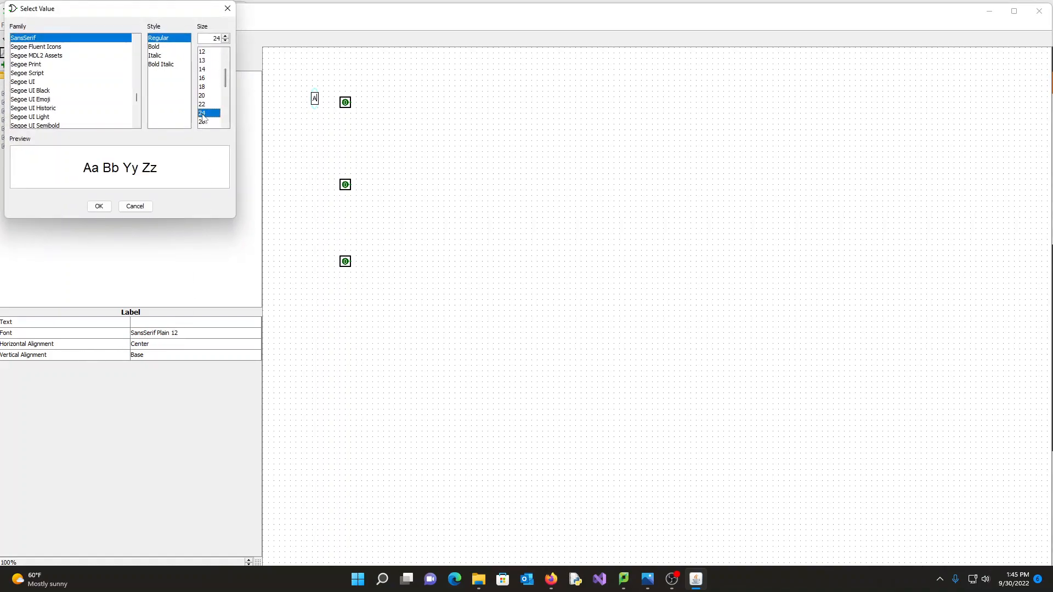
pyautogui.click(101, 206)
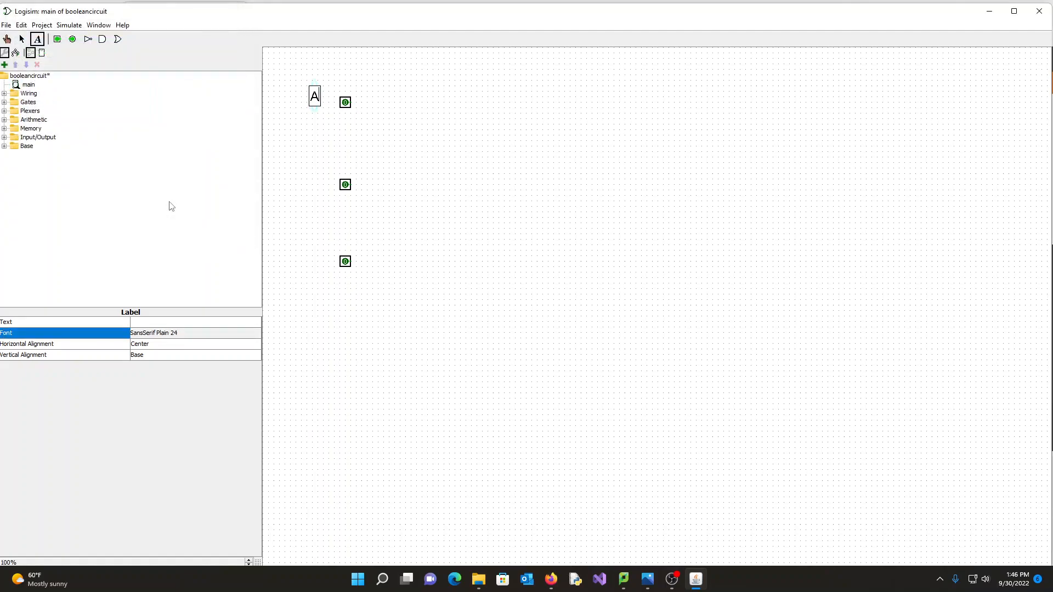
pyautogui.click(297, 110)
pyautogui.click(314, 97)
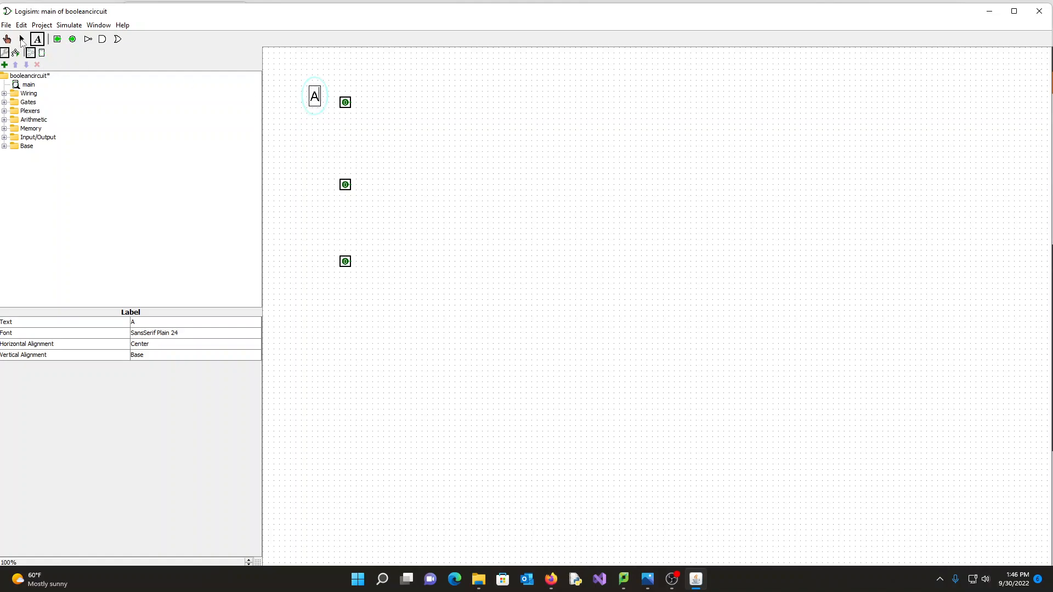
pyautogui.click(21, 40)
pyautogui.click(314, 97)
pyautogui.moveTo(313, 98)
pyautogui.mouseDown()
pyautogui.moveTo(303, 98)
pyautogui.moveTo(324, 101)
pyautogui.mouseUp()
pyautogui.click(320, 152)
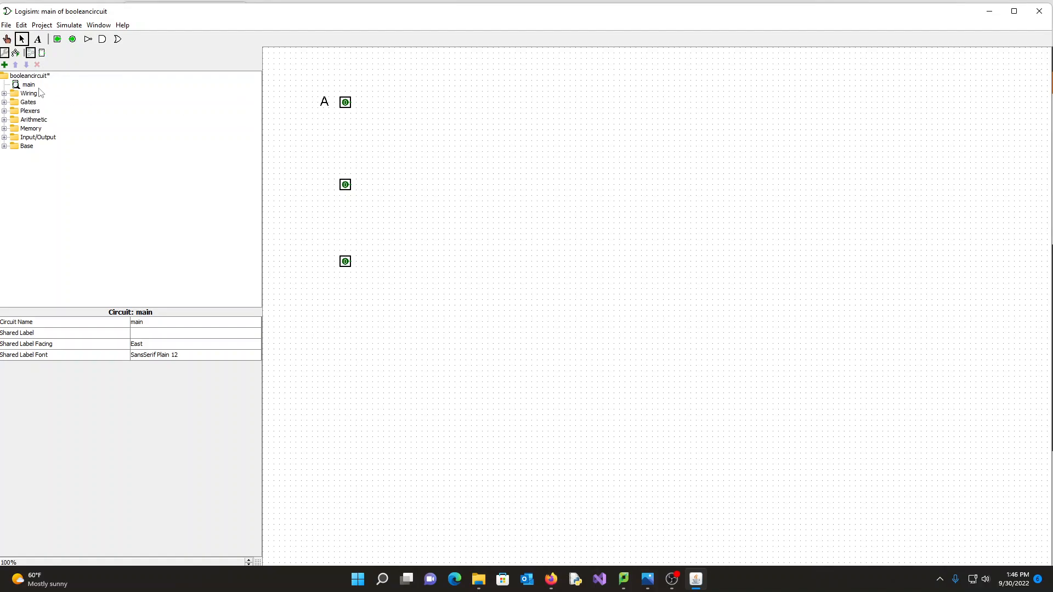
# - Add the text label B in SansSerif size 24 and align it just beside the middle input pin
pyautogui.click(37, 40)
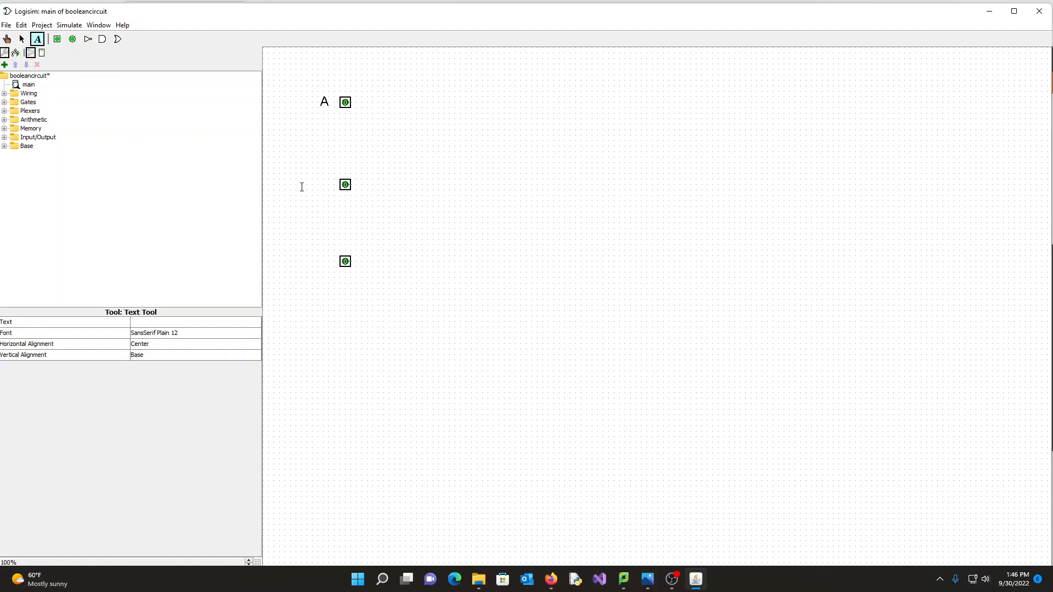
pyautogui.click(321, 183)
pyautogui.click(178, 333)
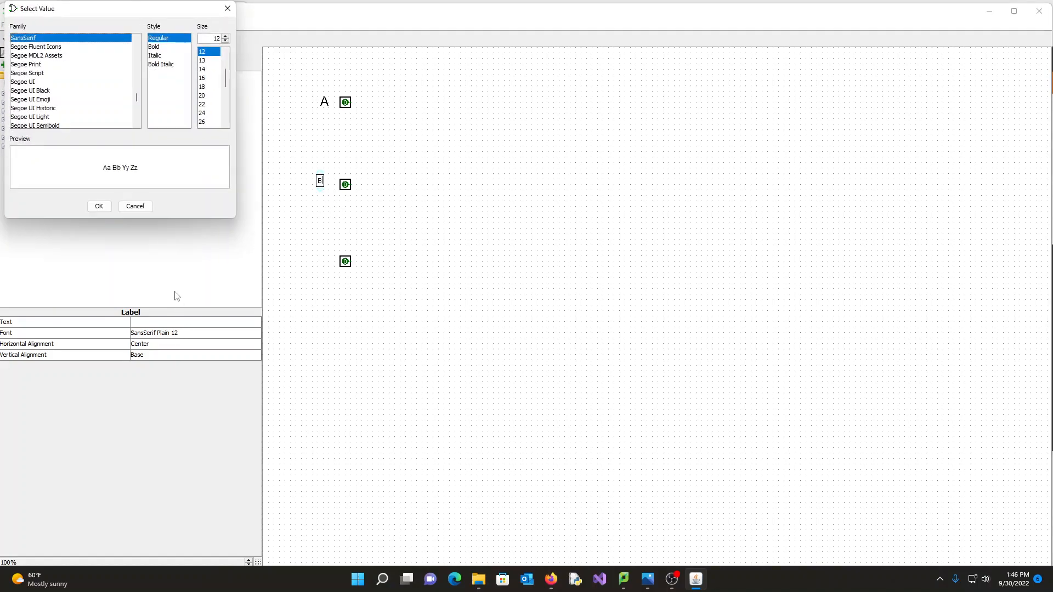
pyautogui.click(206, 113)
pyautogui.click(99, 207)
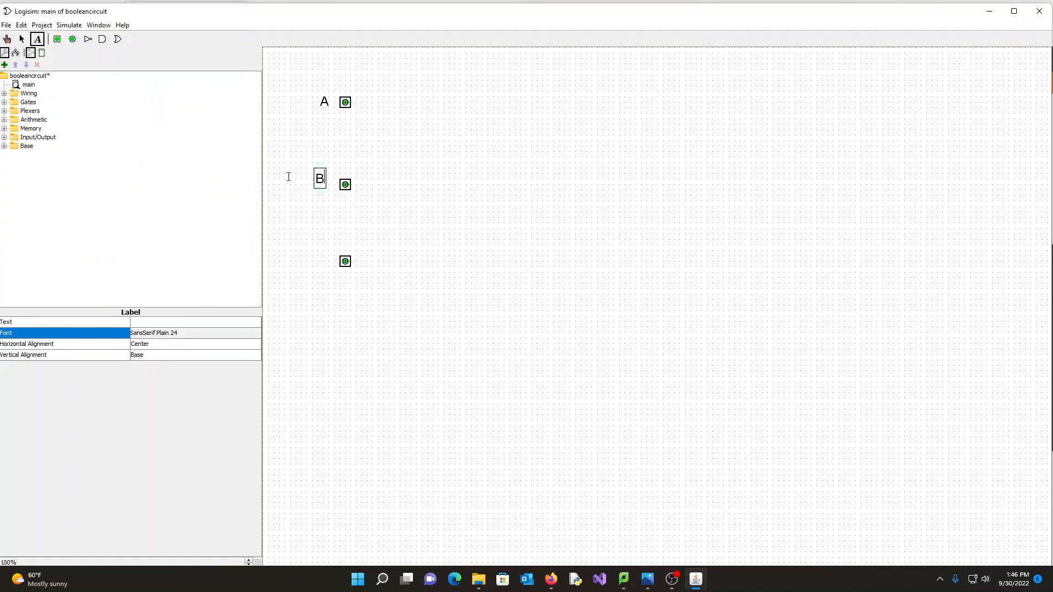
pyautogui.click(22, 39)
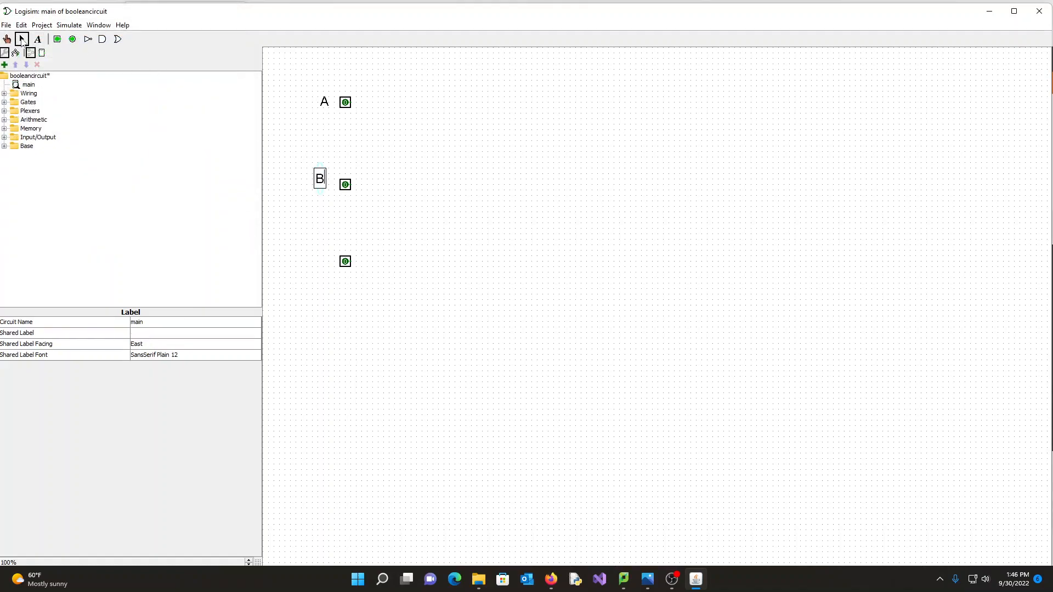
pyautogui.click(321, 179)
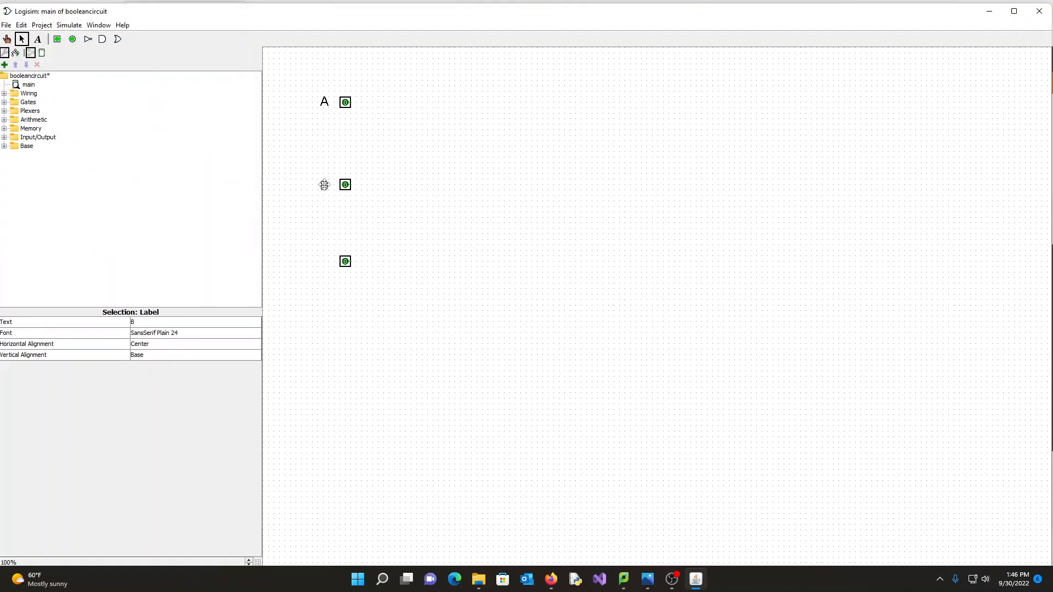
pyautogui.moveTo(324, 185); pyautogui.dragTo(325, 185)
pyautogui.click(57, 41)
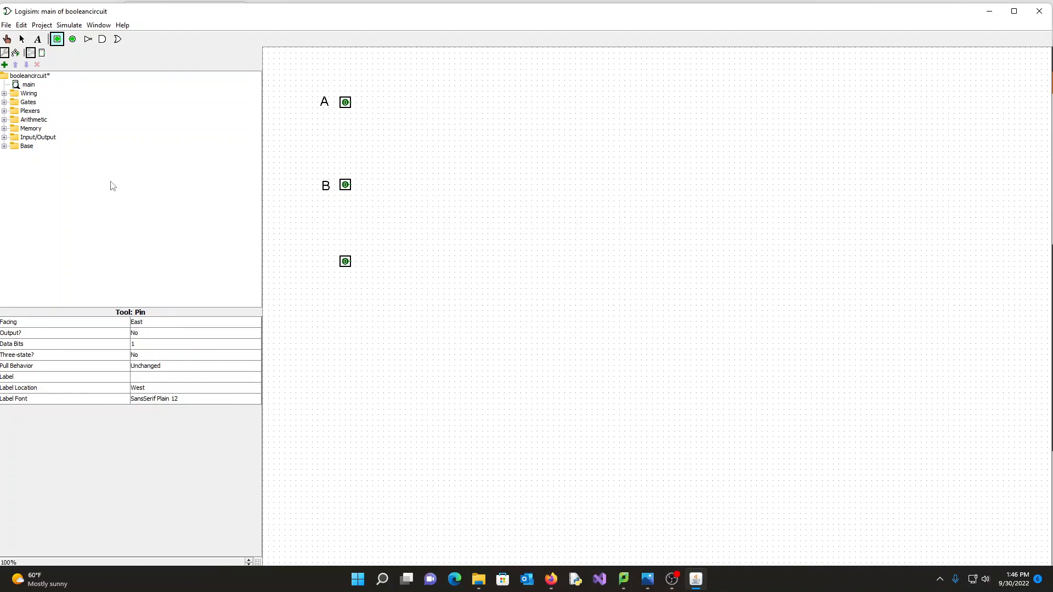
pyautogui.click(418, 250)
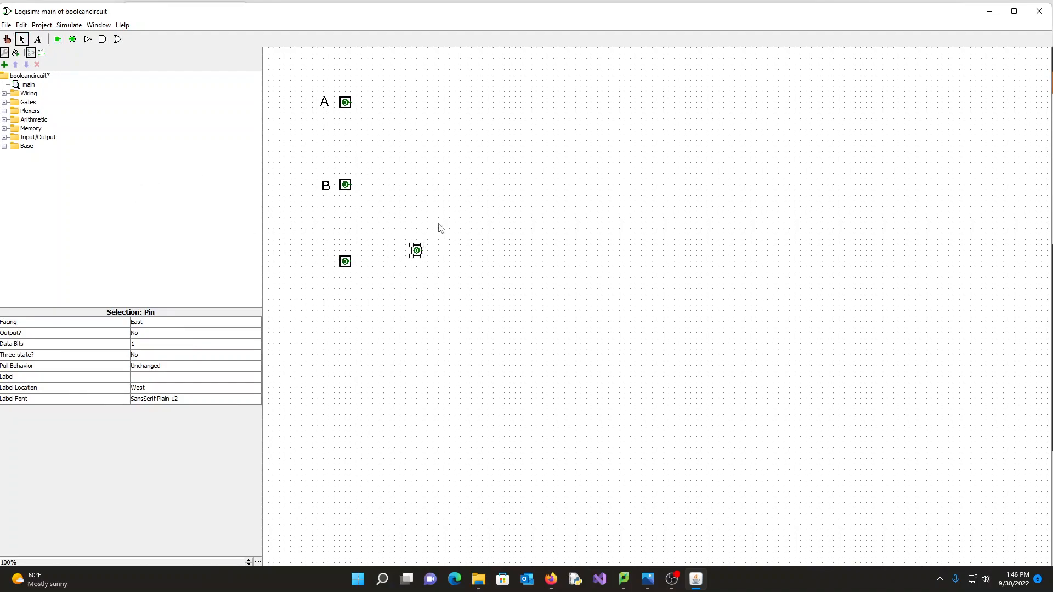
pyautogui.press('Delete')
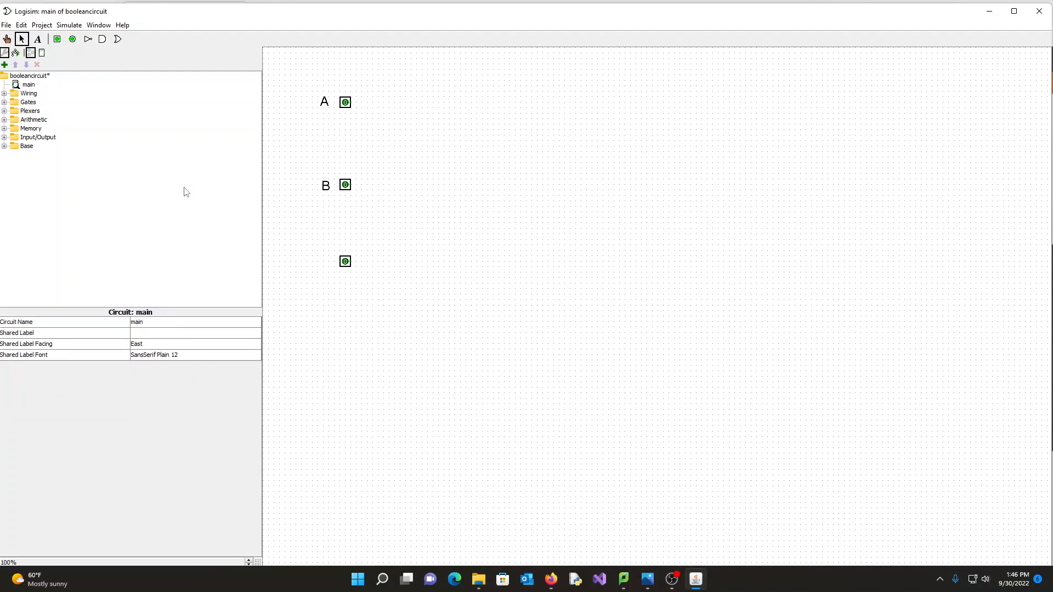
# - Add the text label C in SansSerif size 24 and align it just beside the lowest input pin
pyautogui.click(38, 40)
pyautogui.click(320, 259)
pyautogui.write('C')
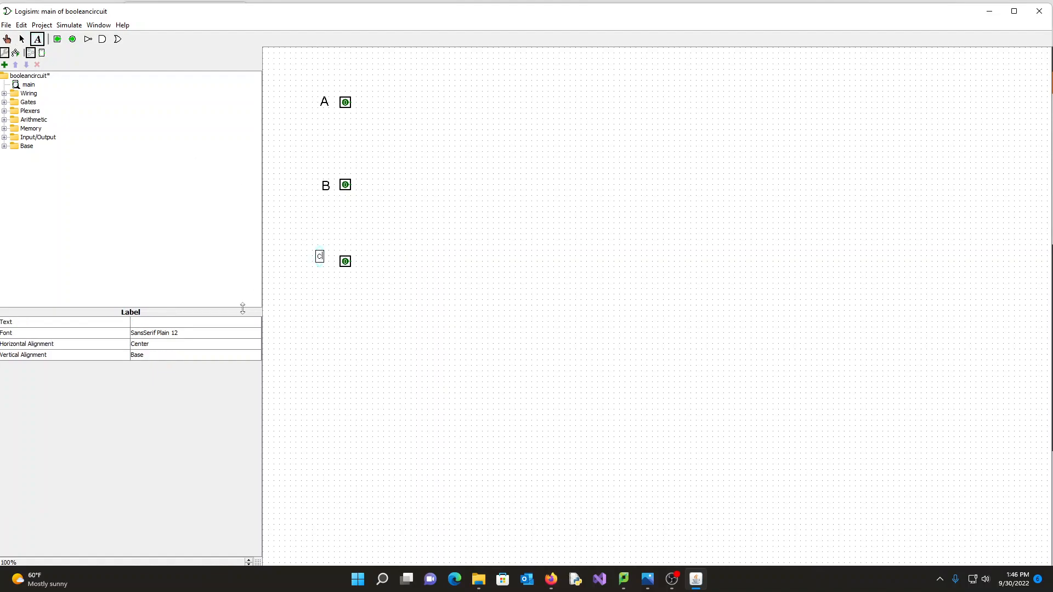
pyautogui.click(173, 333)
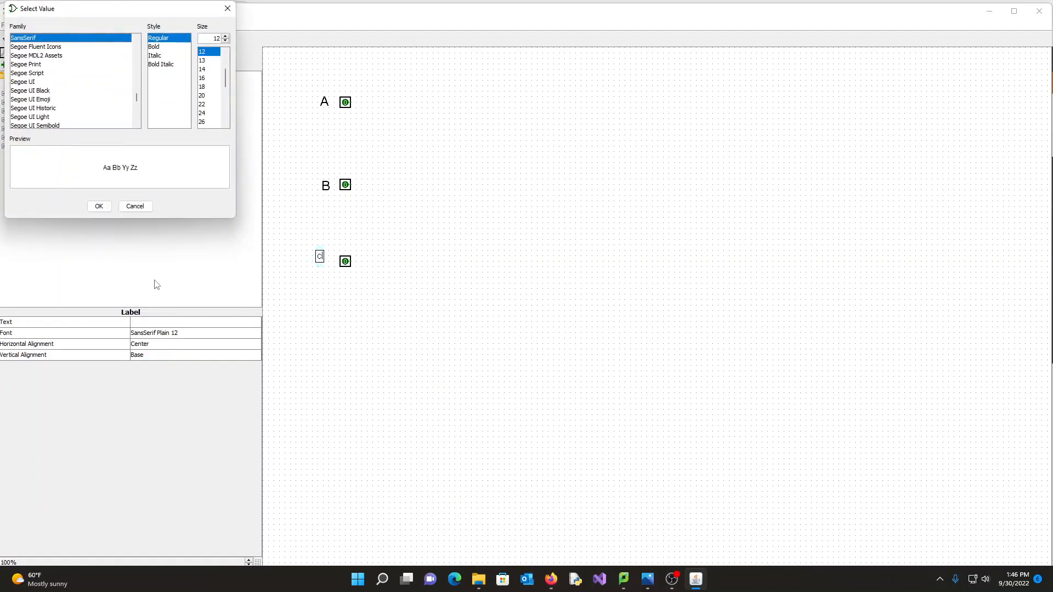
pyautogui.click(206, 114)
pyautogui.click(99, 207)
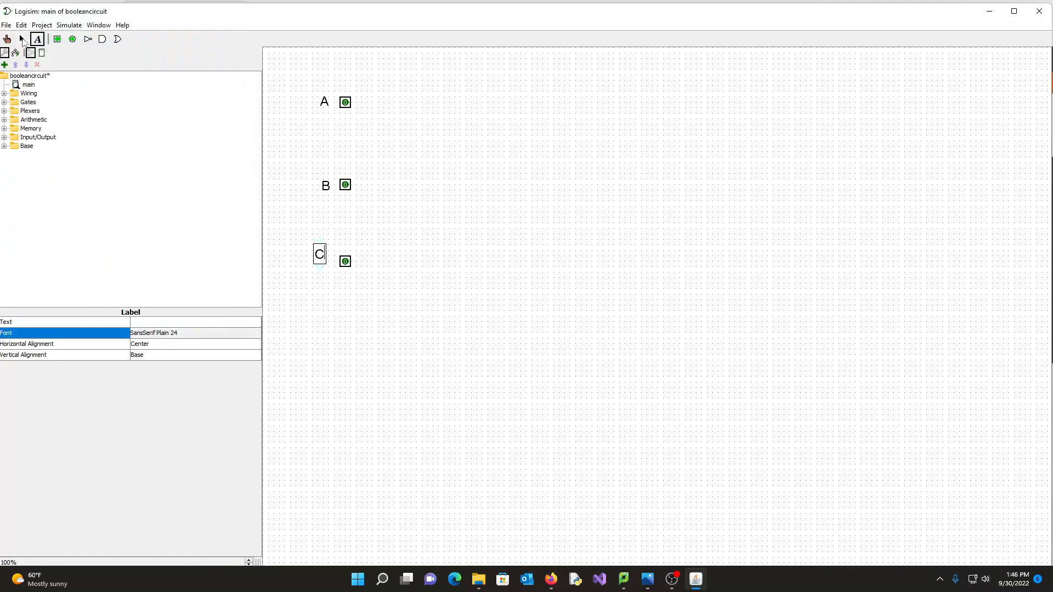
pyautogui.click(22, 40)
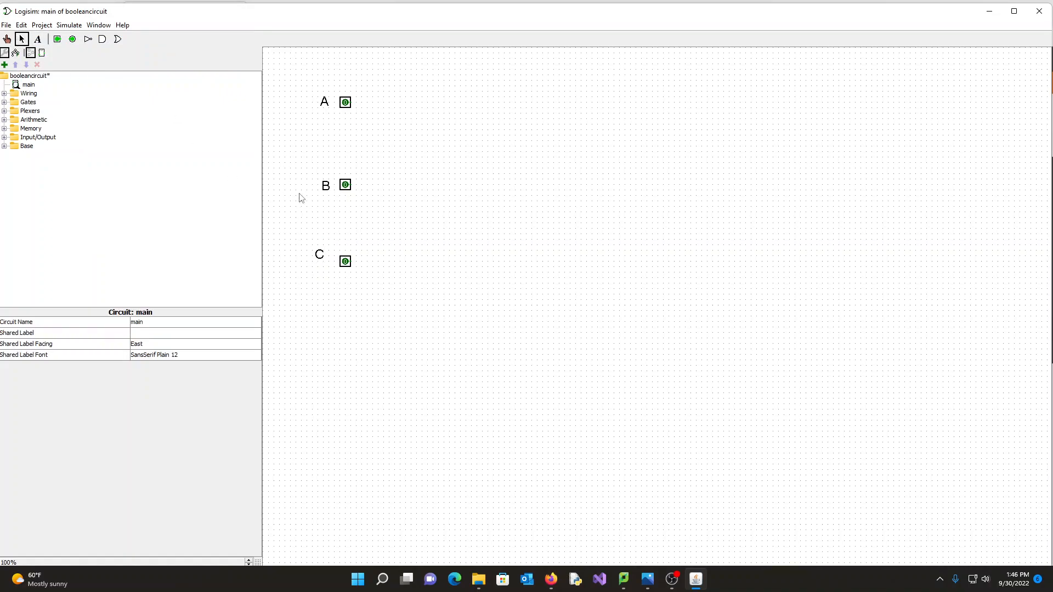
pyautogui.moveTo(320, 254); pyautogui.dragTo(323, 260)
pyautogui.click(402, 172)
# - Place an east-facing NOT gate in line with input pin B, a short distance to its right
pyautogui.click(4, 102)
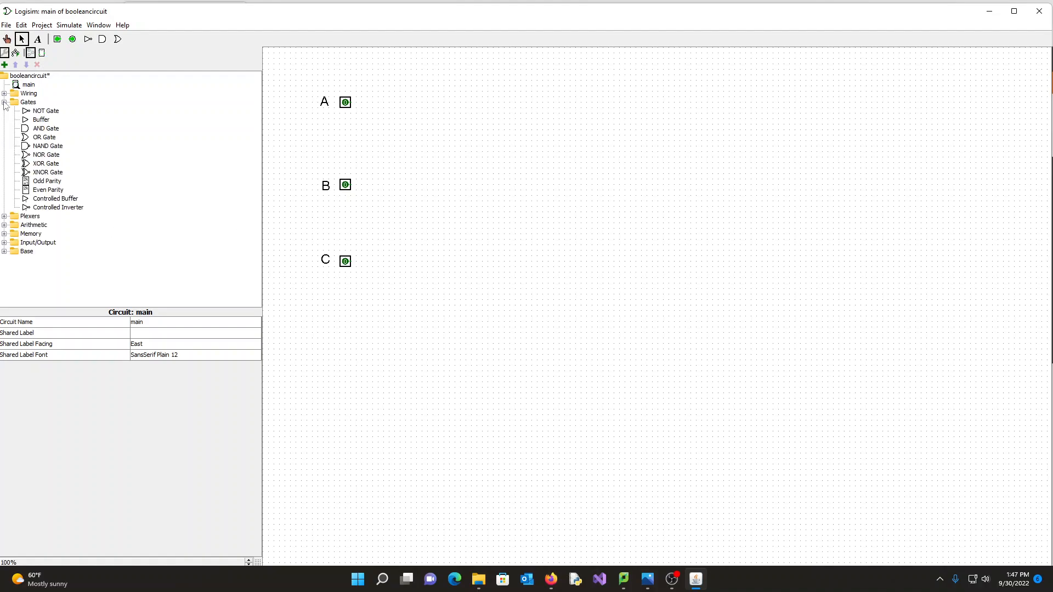
pyautogui.click(41, 113)
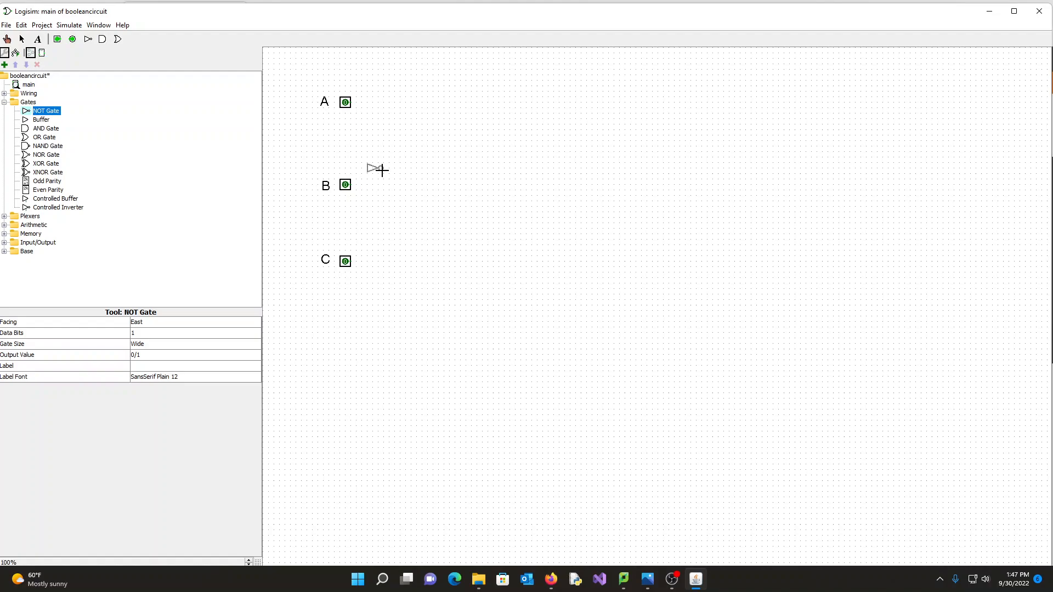
pyautogui.click(436, 184)
pyautogui.click(432, 112)
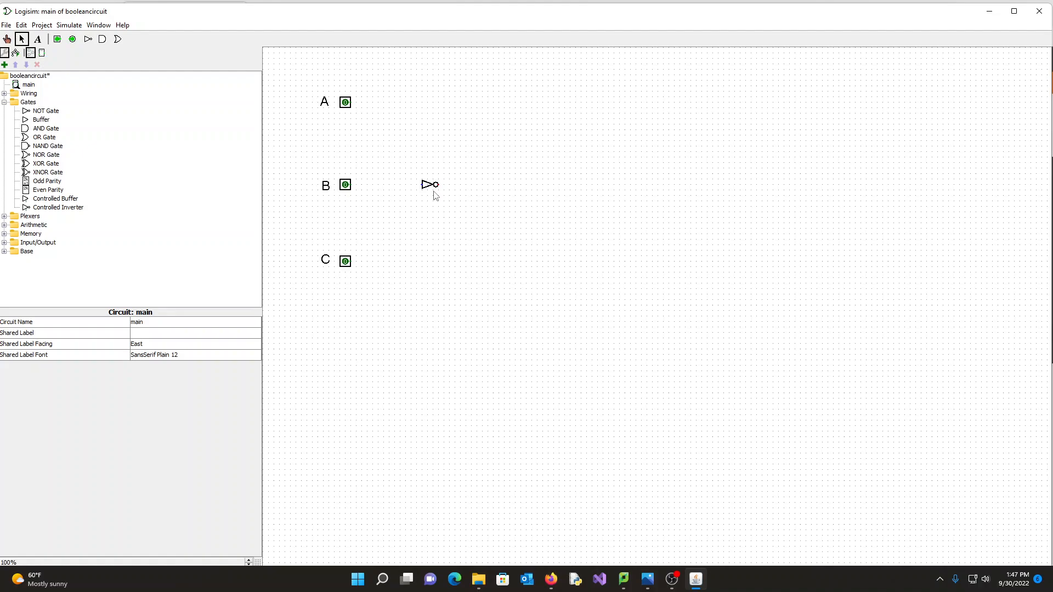
# - Place two 2-input OR gates one above the other, to the right of the NOT gate
pyautogui.click(44, 137)
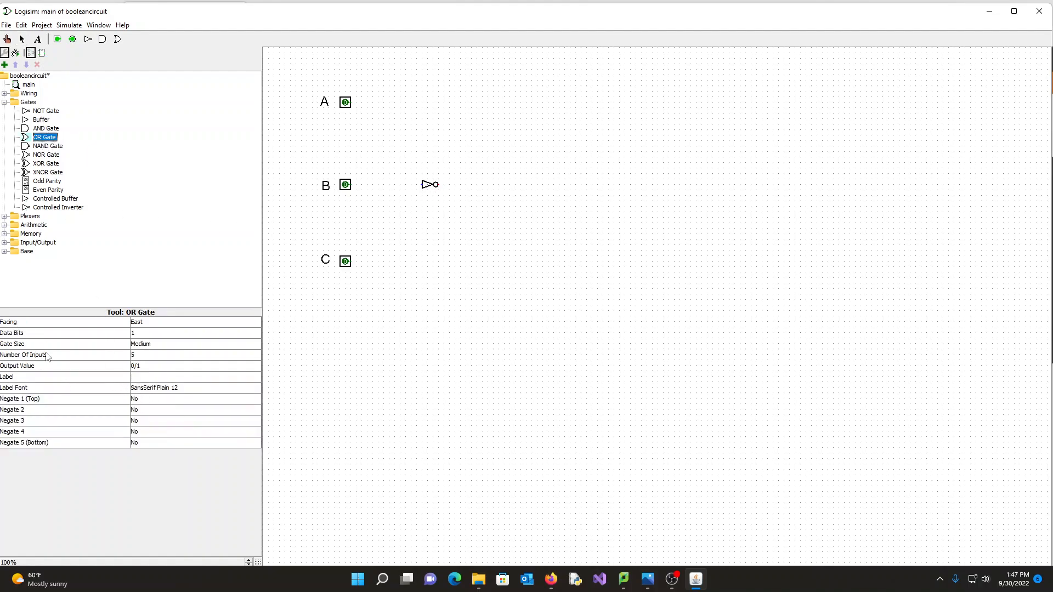
pyautogui.click(163, 357)
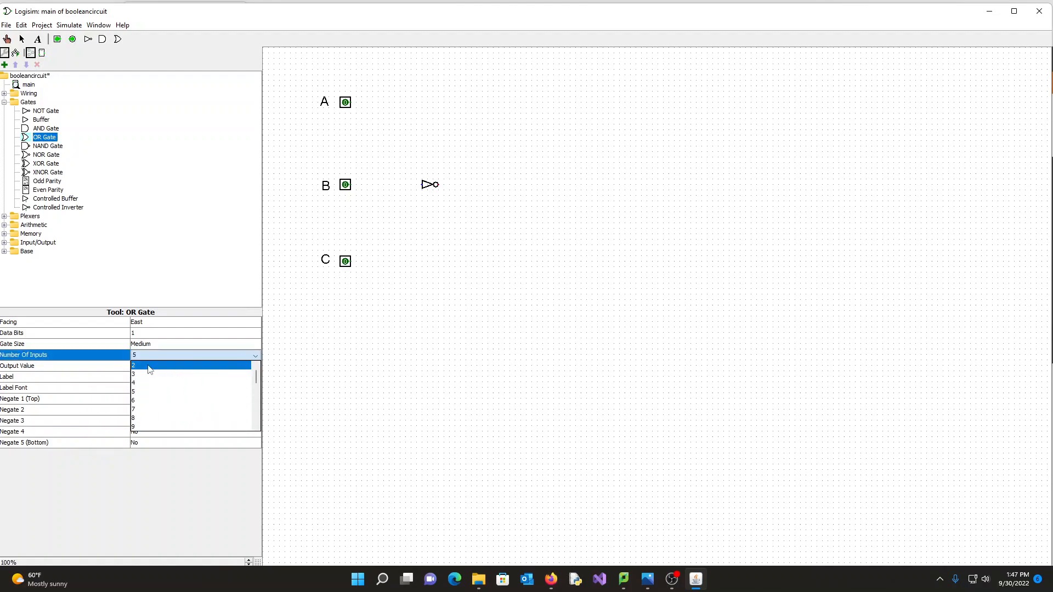
pyautogui.click(149, 369)
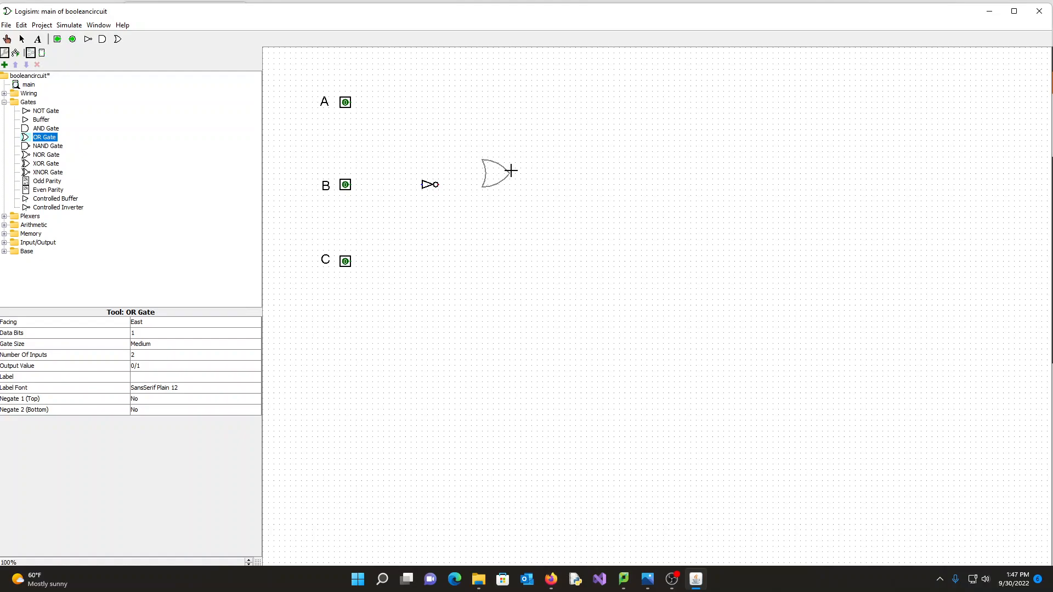
pyautogui.click(545, 171)
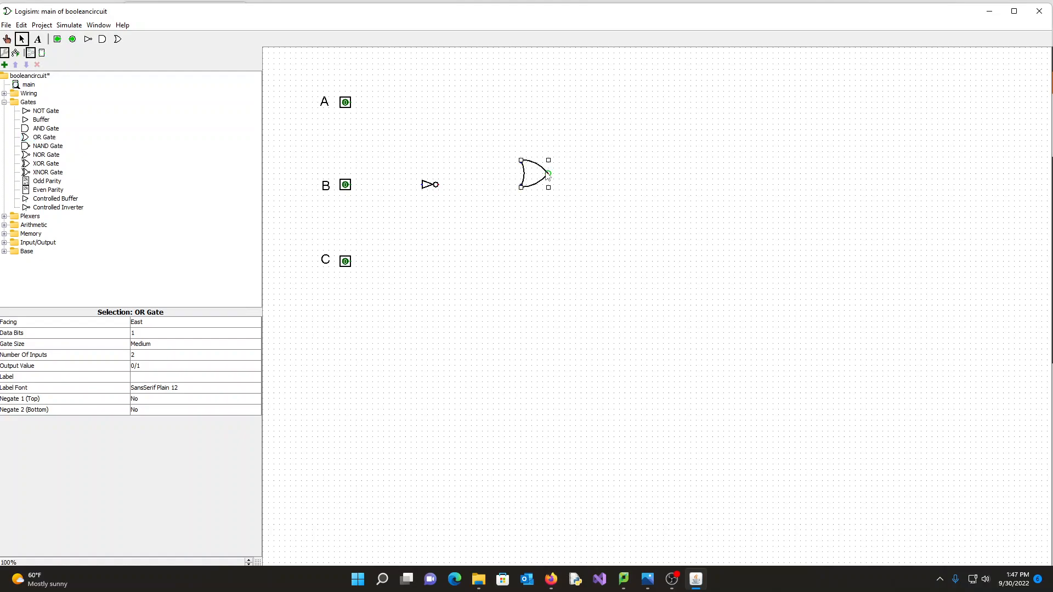
pyautogui.click(52, 139)
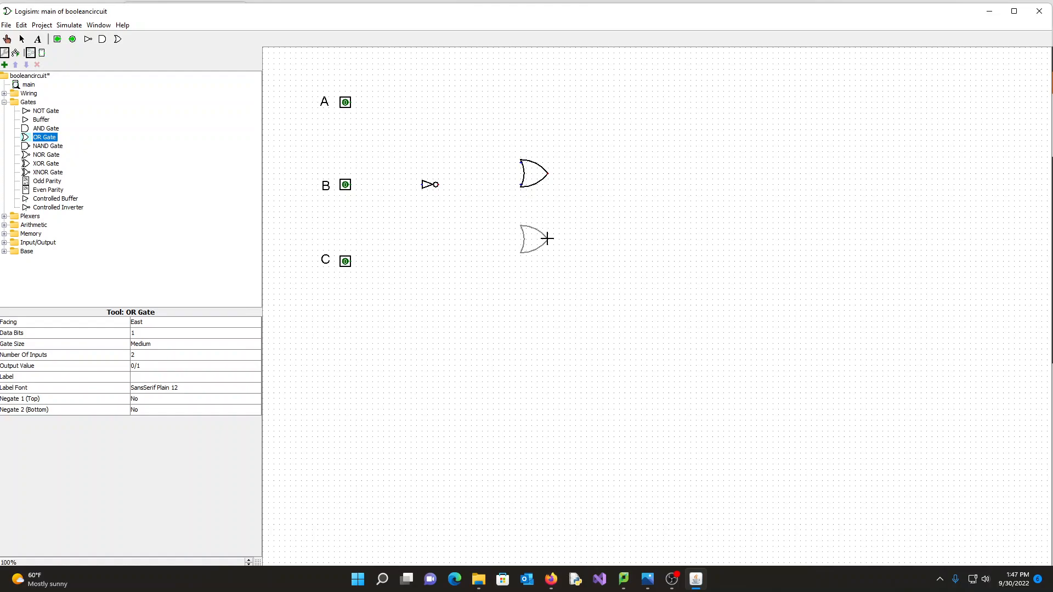
pyautogui.click(547, 238)
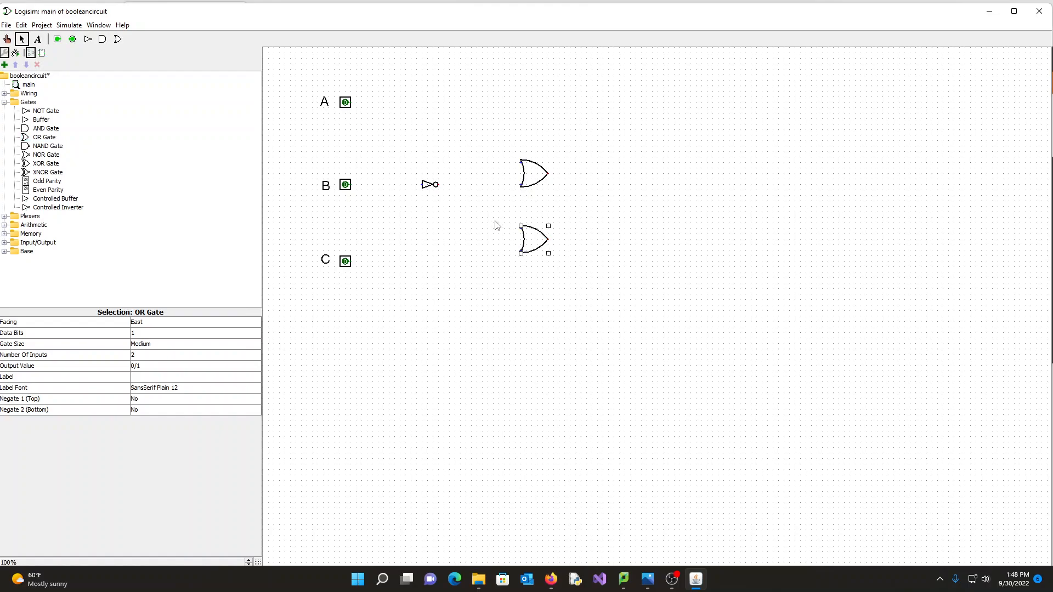
# - Place two 2-input AND gates, one just right of the OR gates and one farther right and slightly lower
pyautogui.click(46, 129)
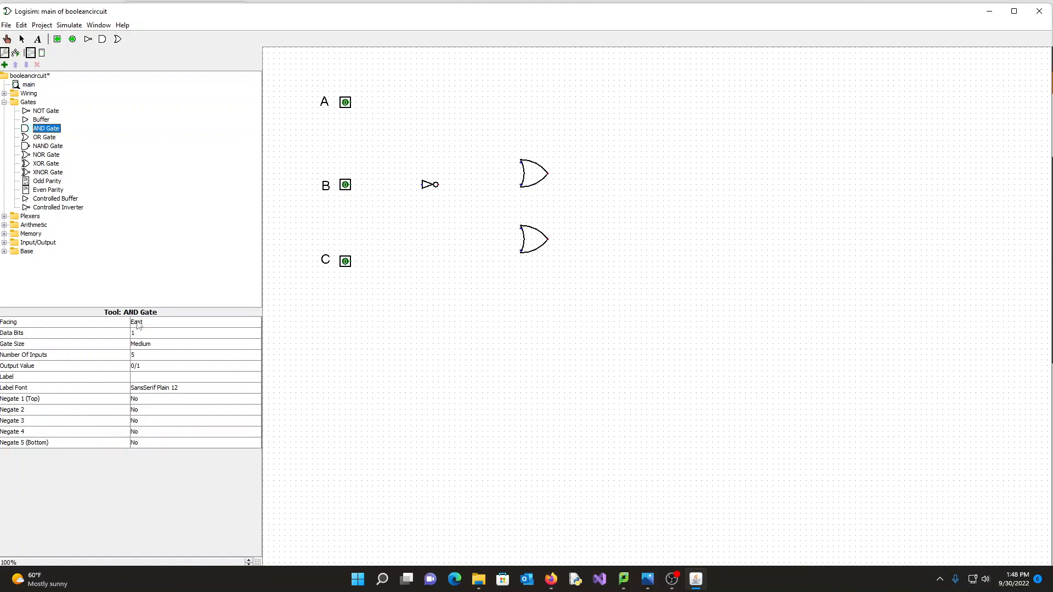
pyautogui.click(148, 356)
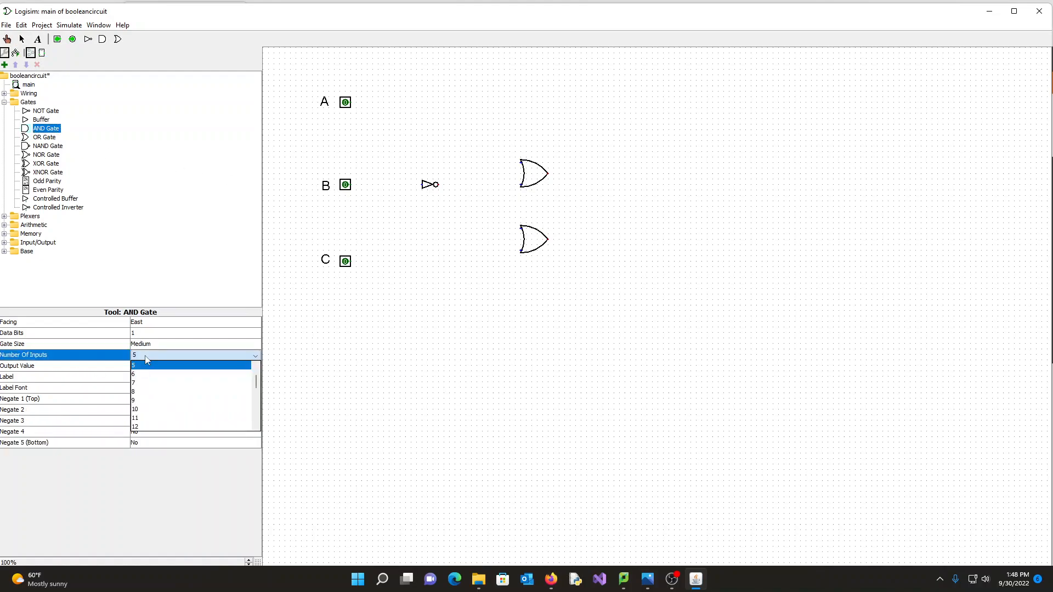
pyautogui.scroll(2, 151, 378)
pyautogui.click(151, 375)
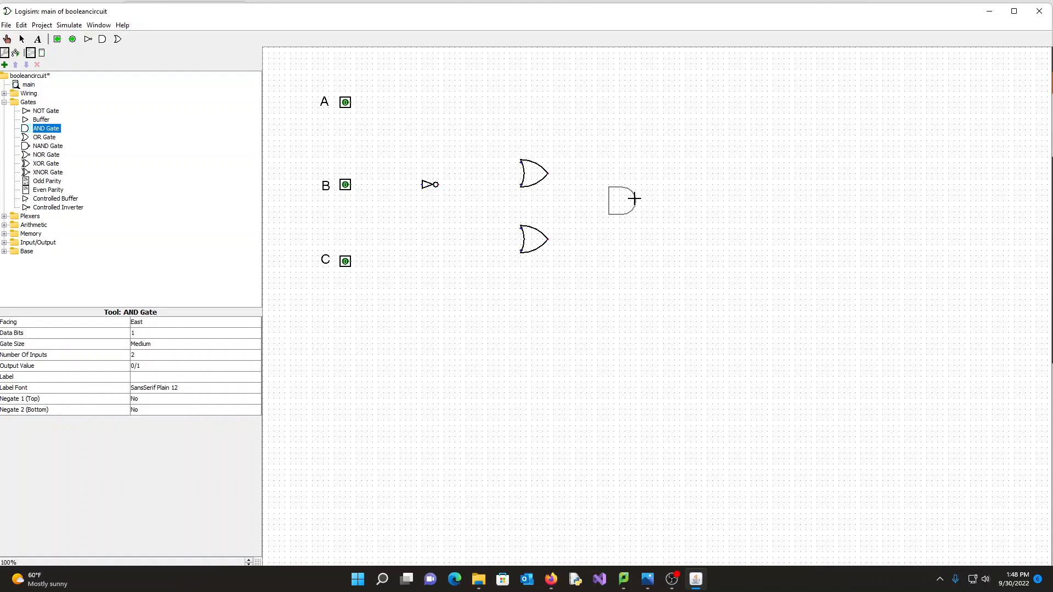
pyautogui.click(635, 199)
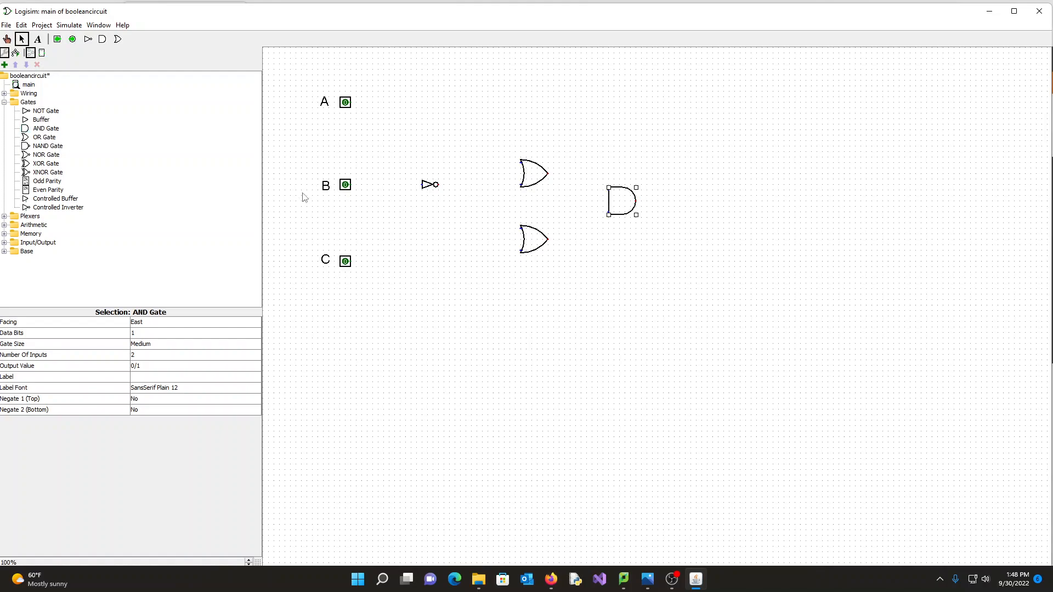
pyautogui.click(41, 131)
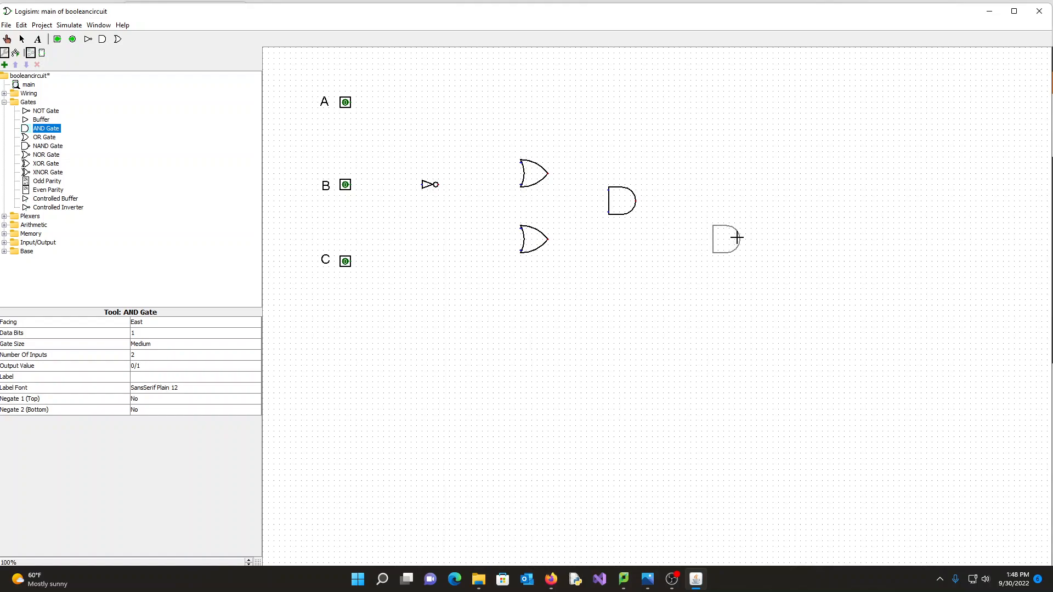
pyautogui.click(737, 237)
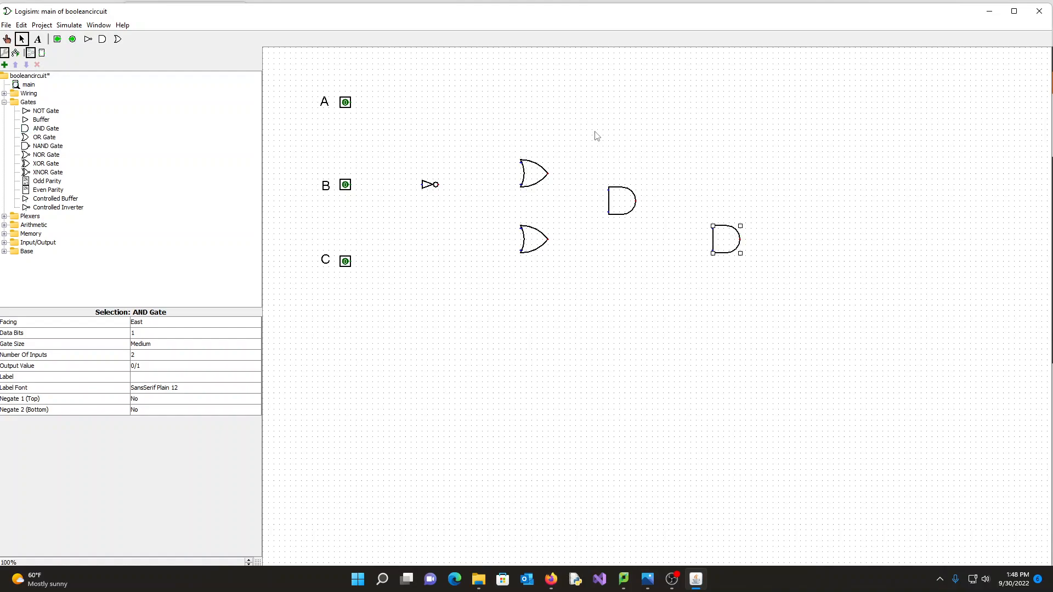
pyautogui.click(574, 122)
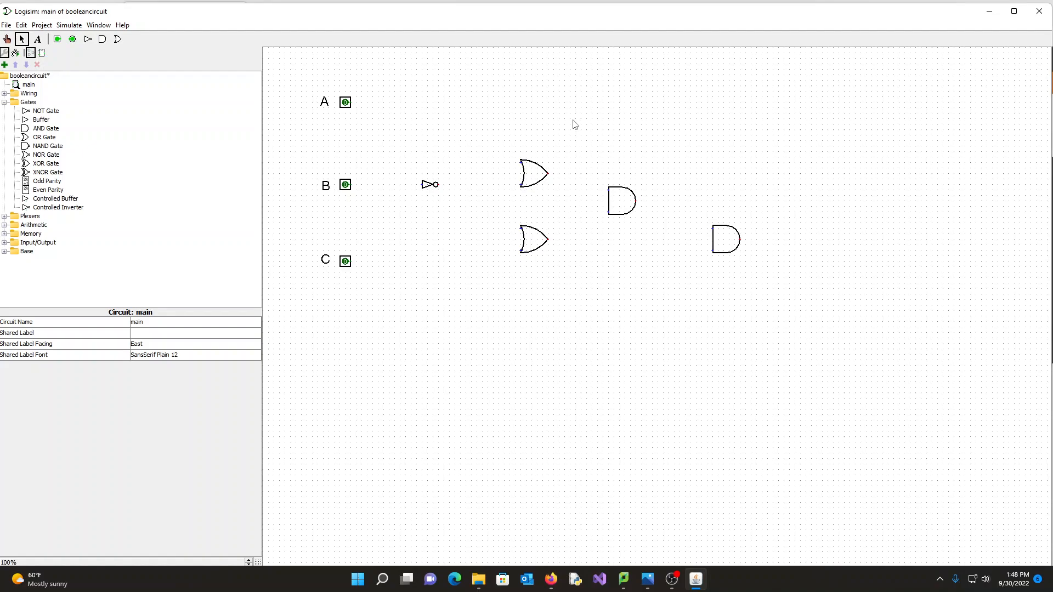
# - Place a one-bit, west-facing output pin to the right of the final AND gate, level with its output
pyautogui.click(72, 39)
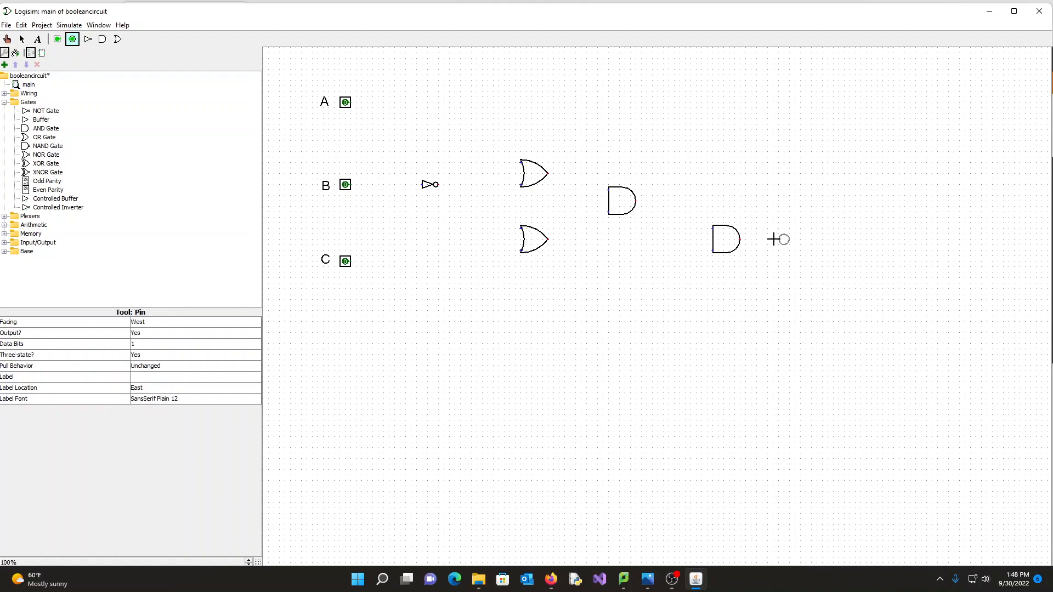
pyautogui.click(799, 239)
pyautogui.click(749, 192)
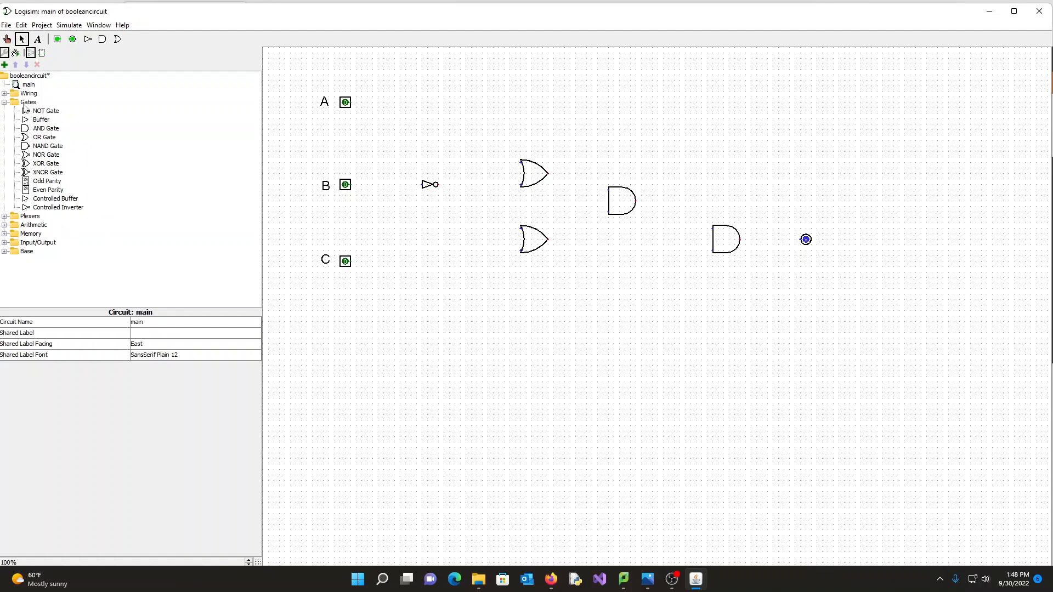
# - Place a west-facing LED directly below the output pin
pyautogui.click(5, 242)
pyautogui.click(39, 268)
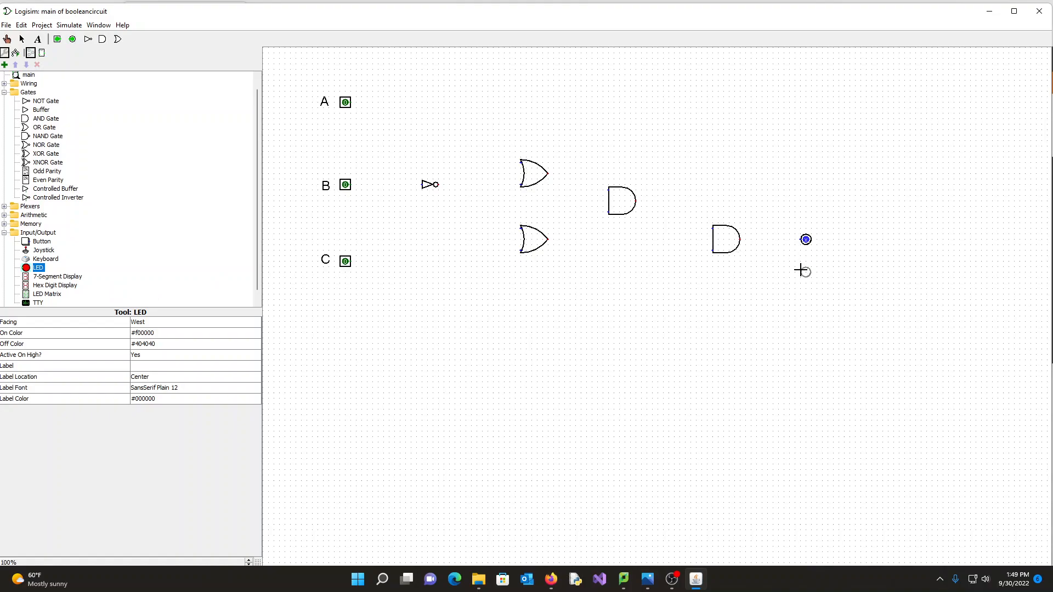
pyautogui.click(801, 270)
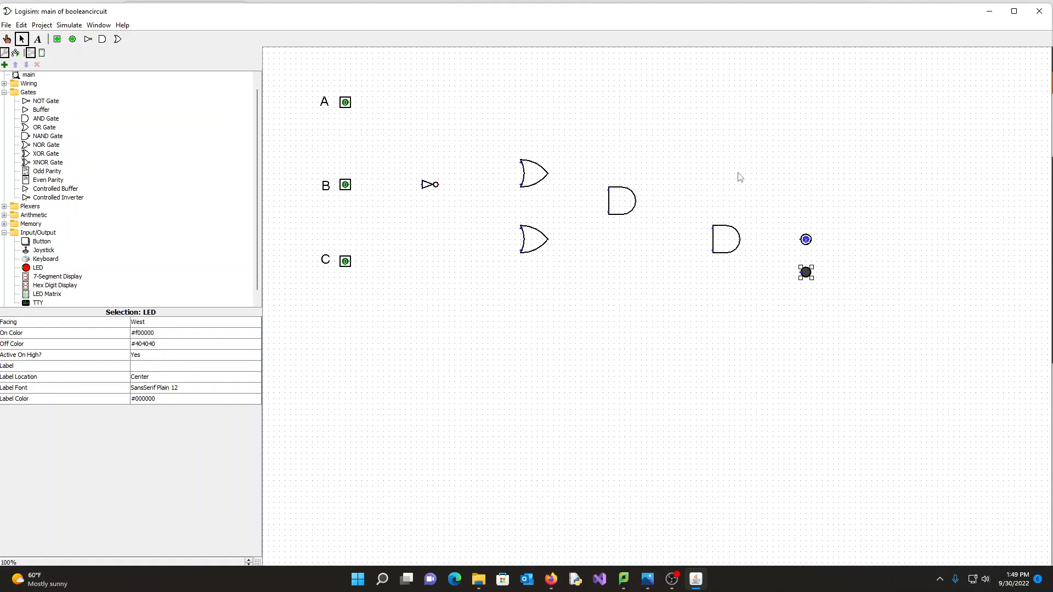
pyautogui.click(737, 184)
# - Set the LED's On Color to the blue #0d42f0
pyautogui.click(805, 272)
pyautogui.click(158, 334)
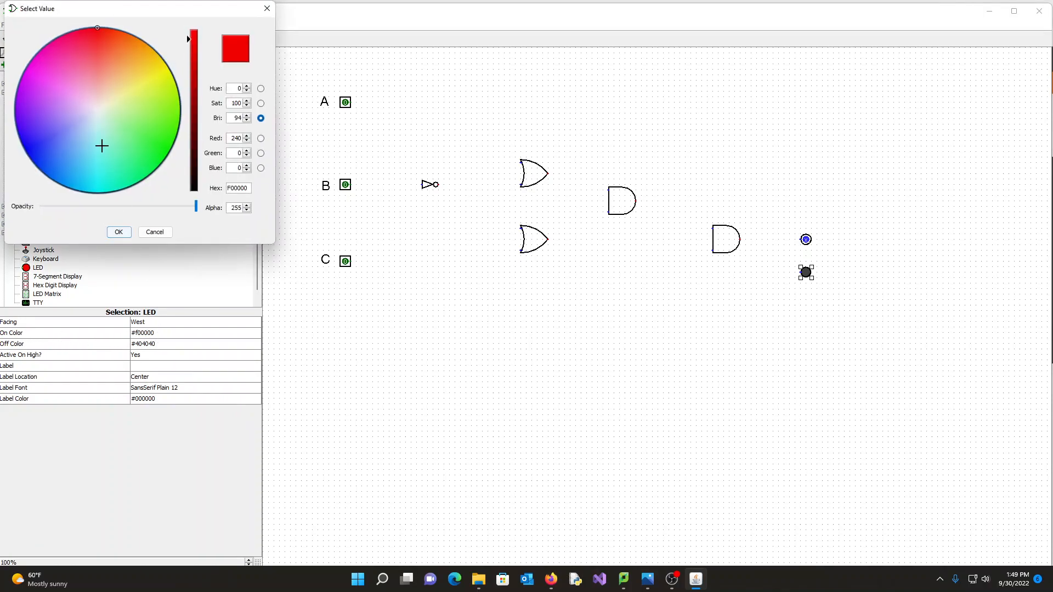
pyautogui.moveTo(102, 37); pyautogui.dragTo(41, 164)
pyautogui.click(119, 232)
pyautogui.click(761, 175)
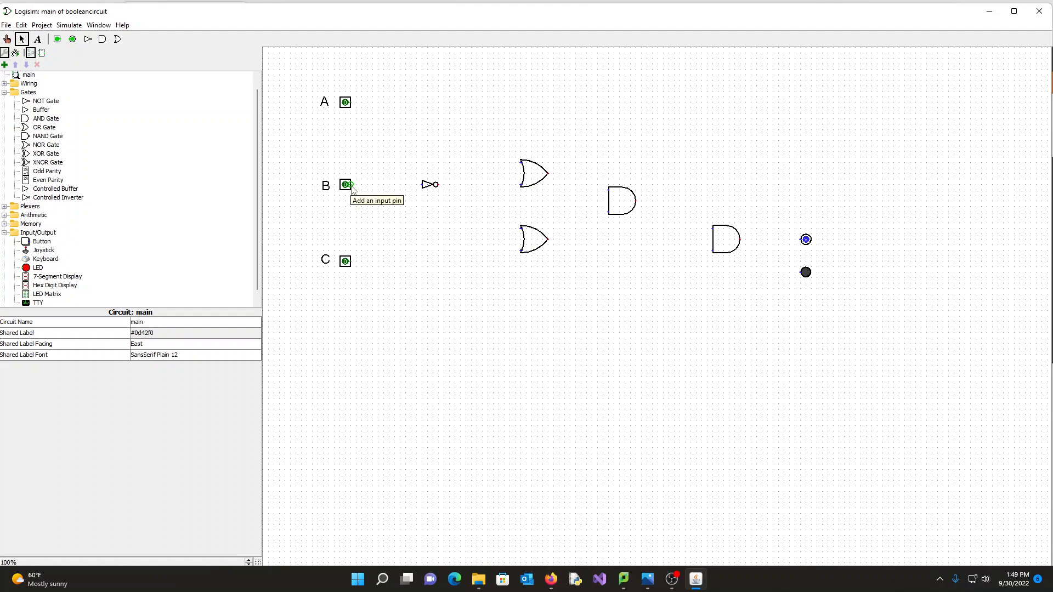
# - Wire input pin B to the NOT gate and the NOT gate's output to the upper OR gate's lower input
pyautogui.moveTo(352, 184); pyautogui.dragTo(423, 185)
pyautogui.click(422, 187)
pyautogui.click(421, 206)
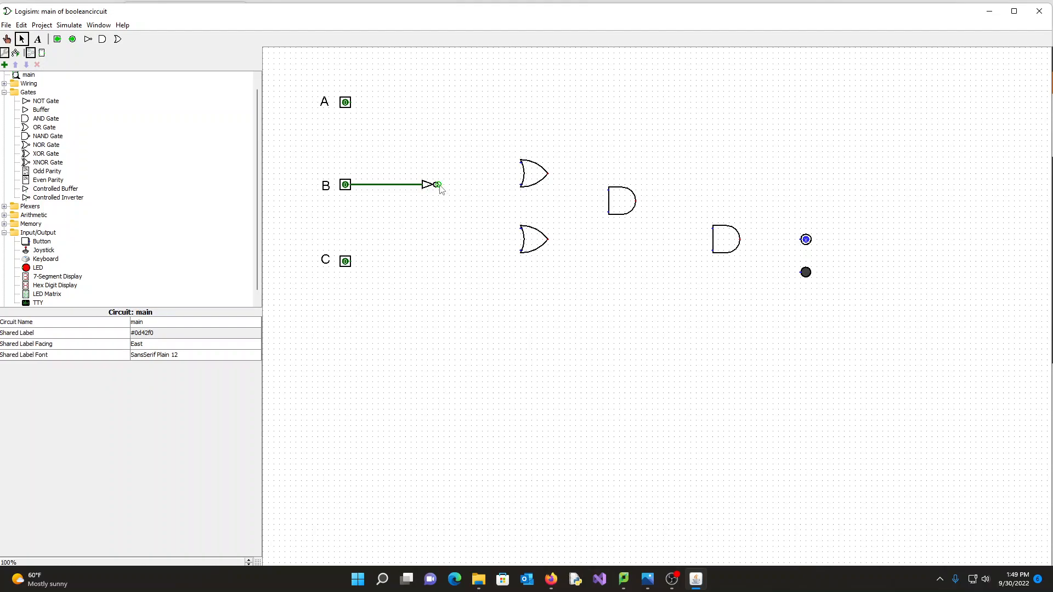
pyautogui.moveTo(439, 186); pyautogui.dragTo(522, 185)
pyautogui.click(521, 185)
pyautogui.click(486, 216)
# - Wire the upper OR gate's upper input to input pin A
pyautogui.click(520, 163)
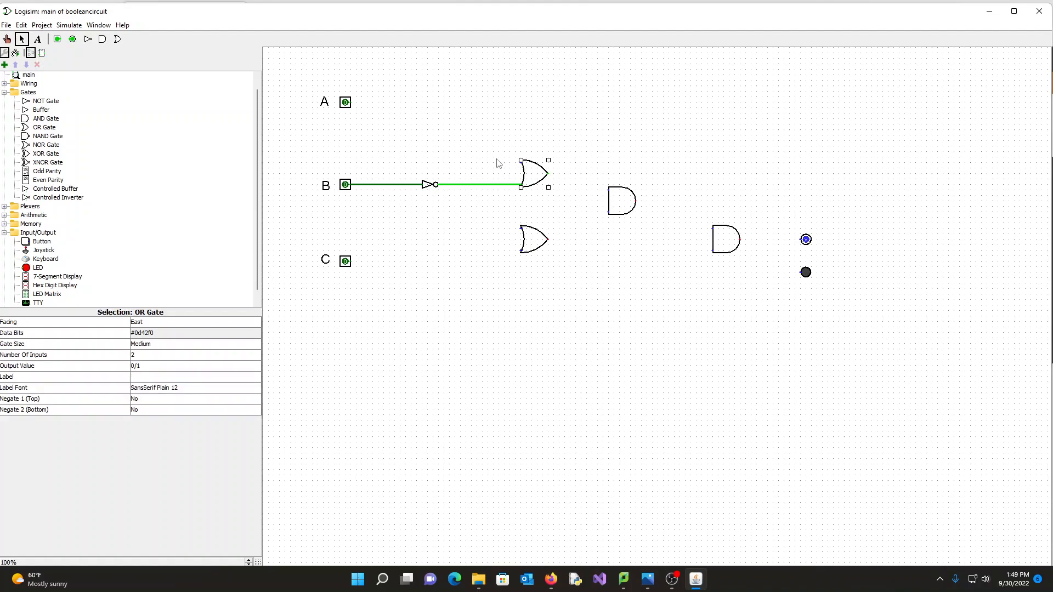
pyautogui.click(521, 164)
pyautogui.moveTo(521, 163); pyautogui.dragTo(351, 102)
pyautogui.click(351, 103)
pyautogui.click(378, 145)
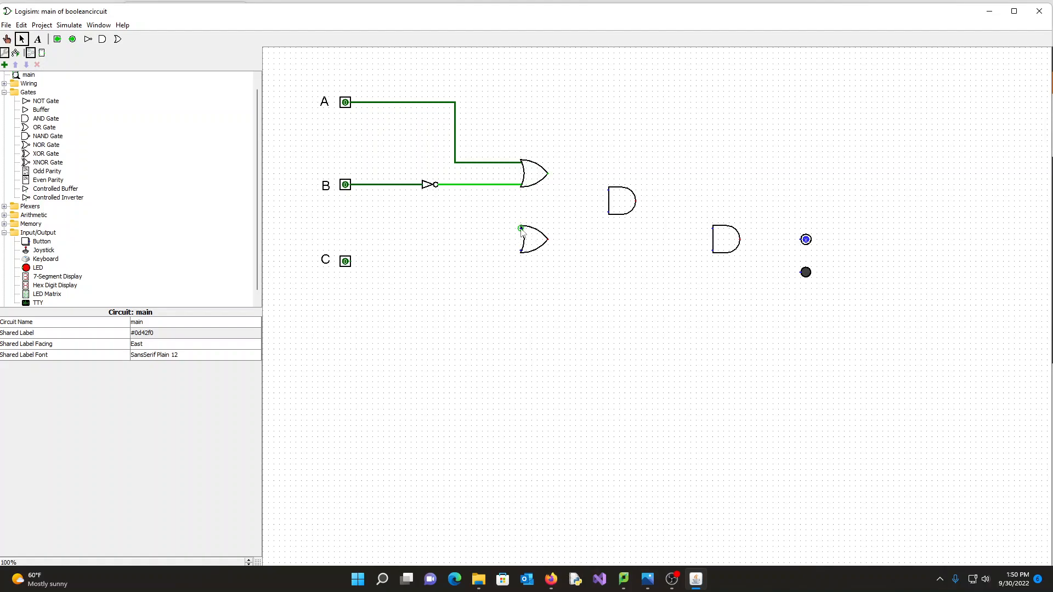
# - Wire the lower OR gate's upper input to a branch off the B wire and its lower input to input pin C
pyautogui.moveTo(521, 228); pyautogui.dragTo(390, 185)
pyautogui.click(422, 213)
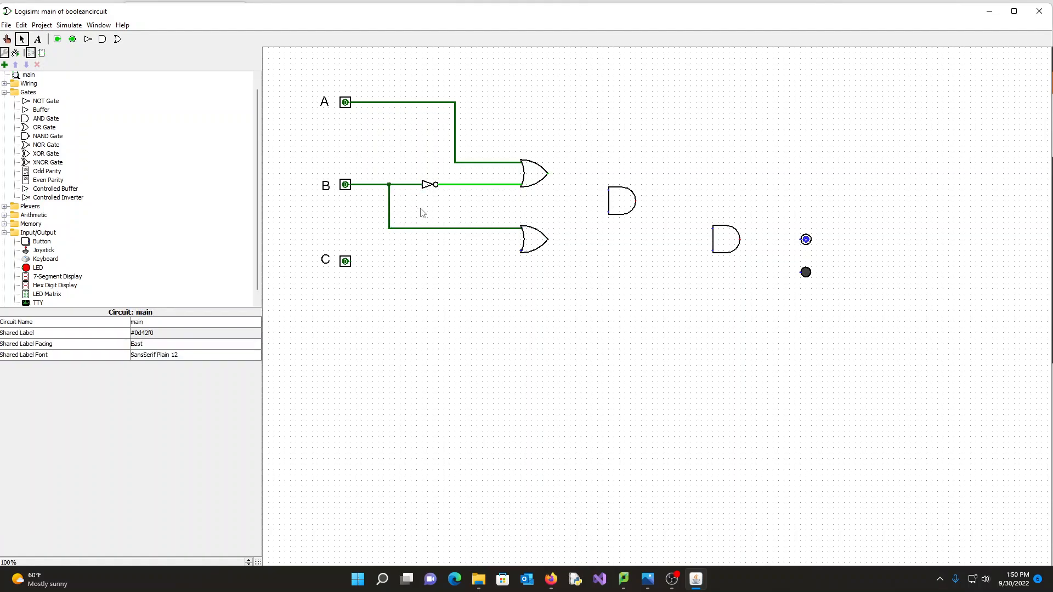
pyautogui.moveTo(521, 251); pyautogui.dragTo(351, 263)
pyautogui.click(350, 264)
pyautogui.click(386, 304)
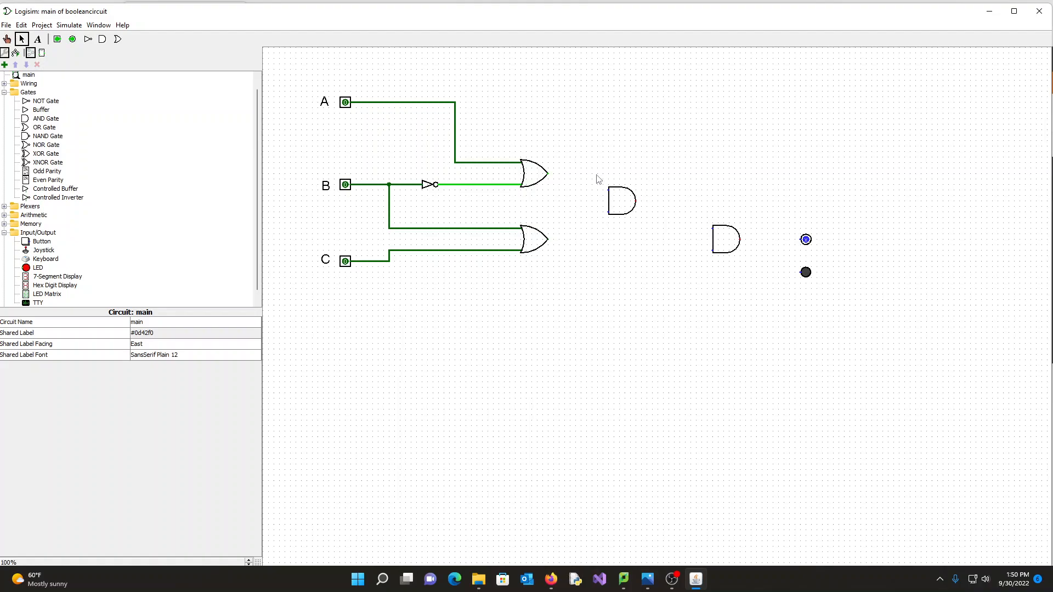
# - Wire the outputs of both OR gates to the two inputs of the first AND gate
pyautogui.moveTo(548, 173); pyautogui.dragTo(609, 190)
pyautogui.click(613, 193)
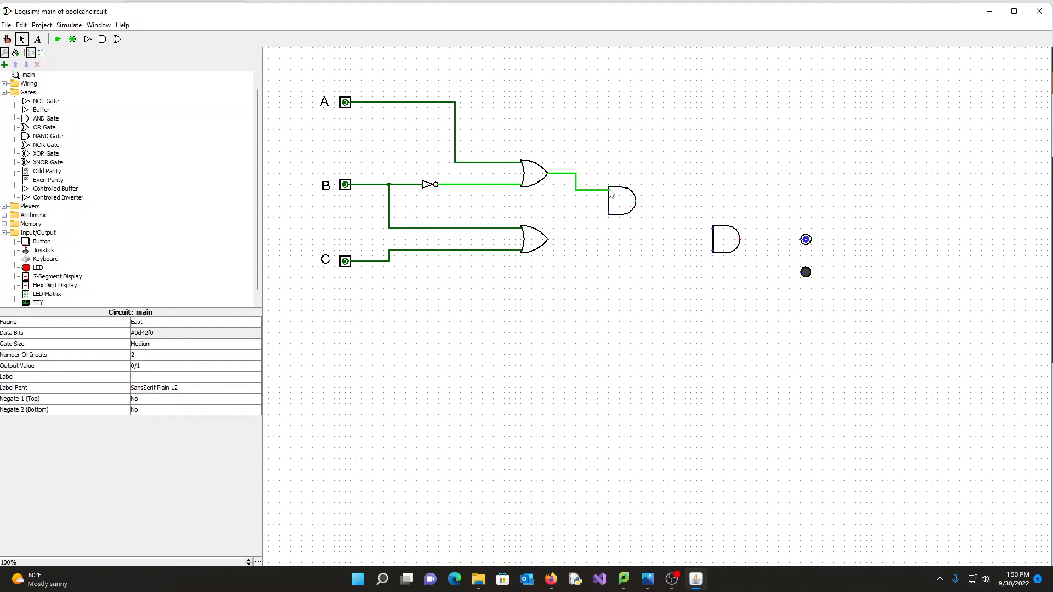
pyautogui.moveTo(548, 240); pyautogui.dragTo(609, 212)
pyautogui.click(613, 265)
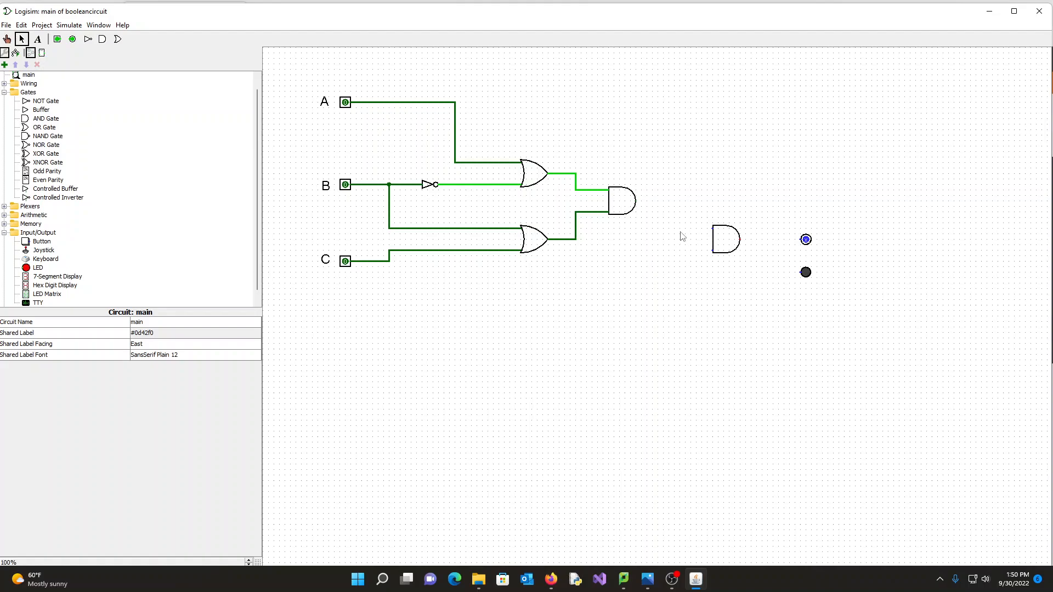
# - Wire the first AND gate's output to the final AND gate's upper input and a branch of the B wire to its lower input
pyautogui.moveTo(666, 202)
pyautogui.mouseDown()
pyautogui.moveTo(677, 230)
pyautogui.moveTo(712, 229)
pyautogui.mouseUp()
pyautogui.click(713, 234)
pyautogui.click(696, 259)
pyautogui.moveTo(712, 250); pyautogui.dragTo(434, 228)
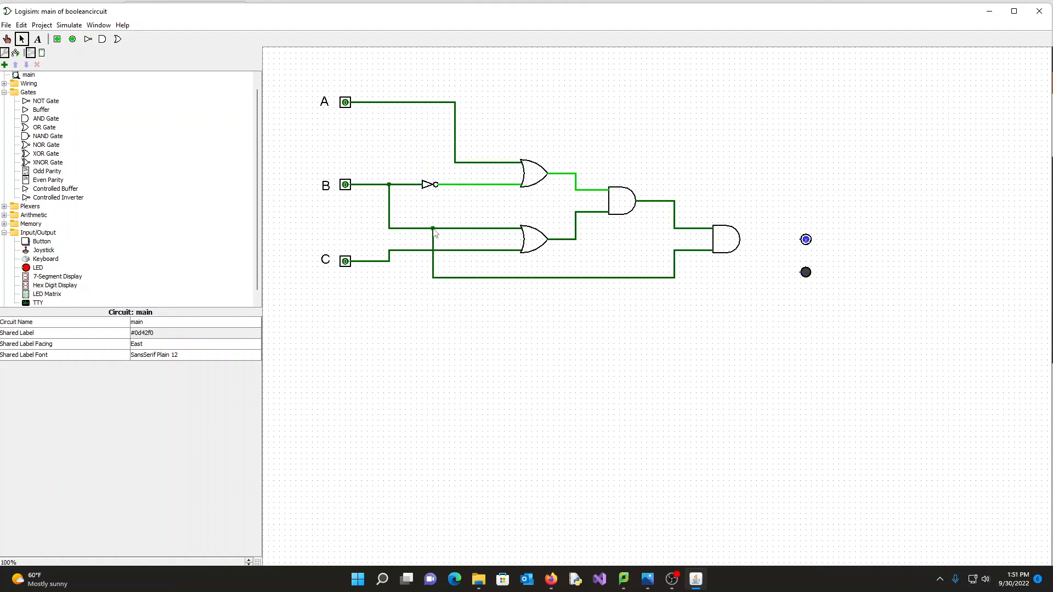
pyautogui.click(489, 316)
# - Wire the final AND gate's output to the output pin and branch that wire to the LED
pyautogui.moveTo(740, 239); pyautogui.dragTo(806, 240)
pyautogui.click(804, 241)
pyautogui.click(794, 256)
pyautogui.moveTo(802, 272); pyautogui.dragTo(779, 240)
pyautogui.click(757, 314)
# - Bring the lab5.jpg photo into view over the circuit to compare it with the hand-drawn diagram
pyautogui.moveTo(1052, 112); pyautogui.dragTo(658, 54)
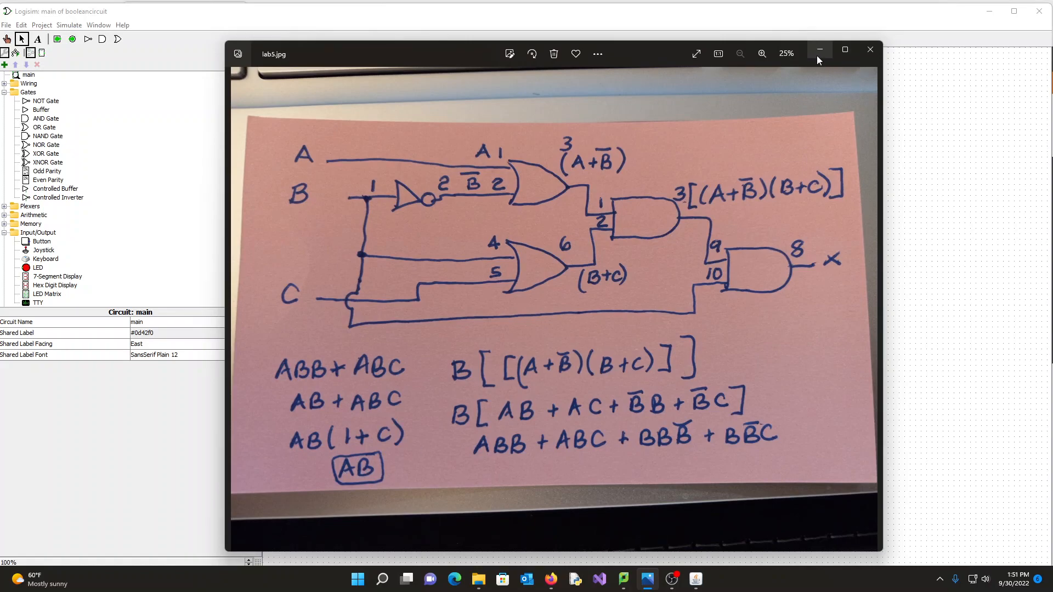
# - Move the lab5.jpg photo off the circuit and place a two-input AND gate below the existing gates
pyautogui.moveTo(625, 56); pyautogui.dragTo(1052, 45)
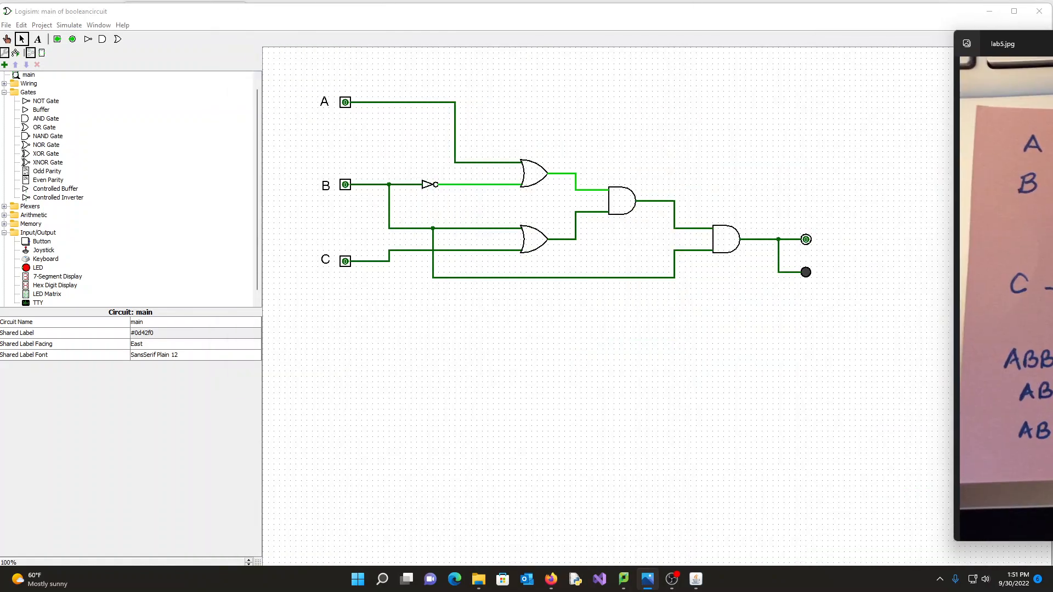
pyautogui.moveTo(1043, 44); pyautogui.dragTo(1052, 48)
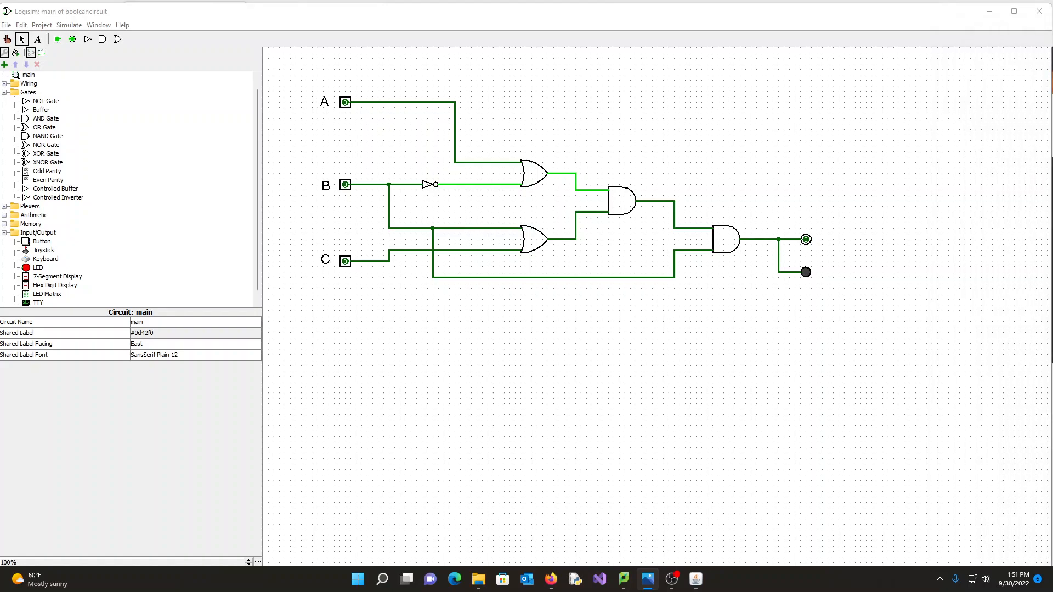
pyautogui.click(47, 119)
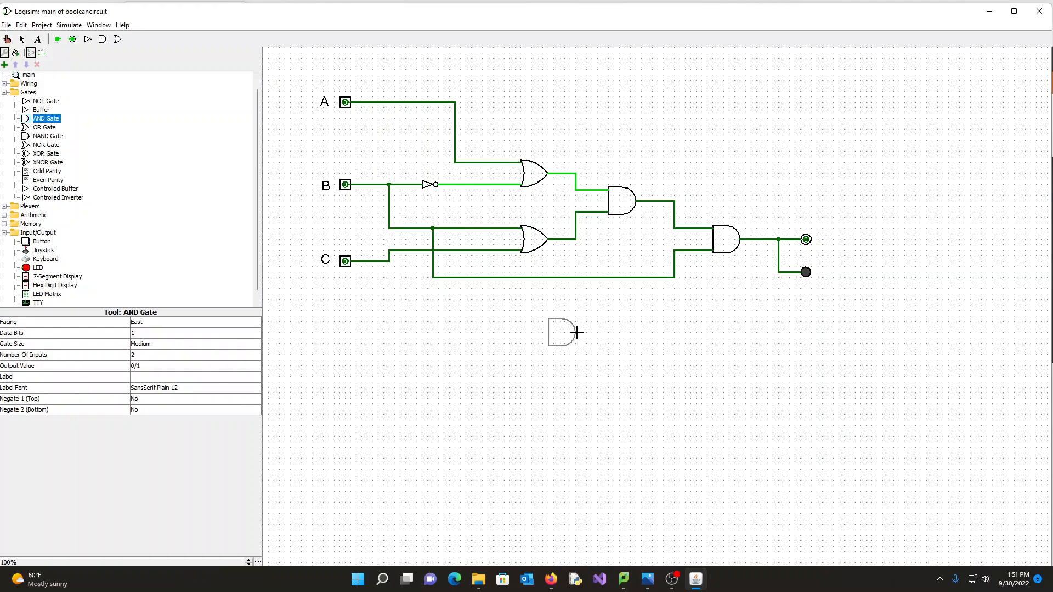
pyautogui.click(551, 352)
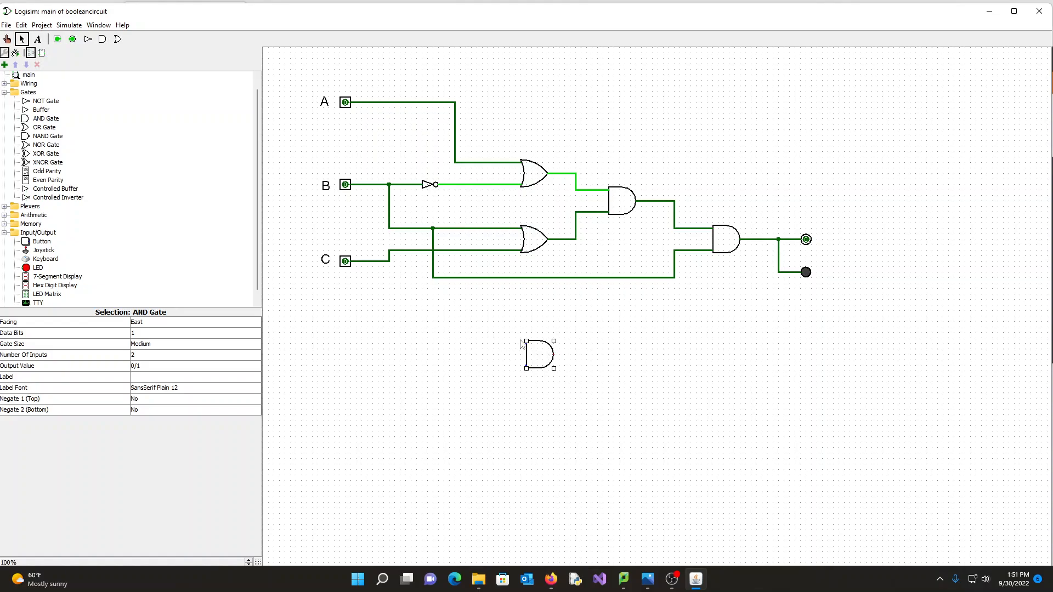
# - Wire the lower AND gate's upper input to input A's wire and its lower input to the B branch
pyautogui.moveTo(527, 342); pyautogui.dragTo(367, 102)
pyautogui.click(364, 428)
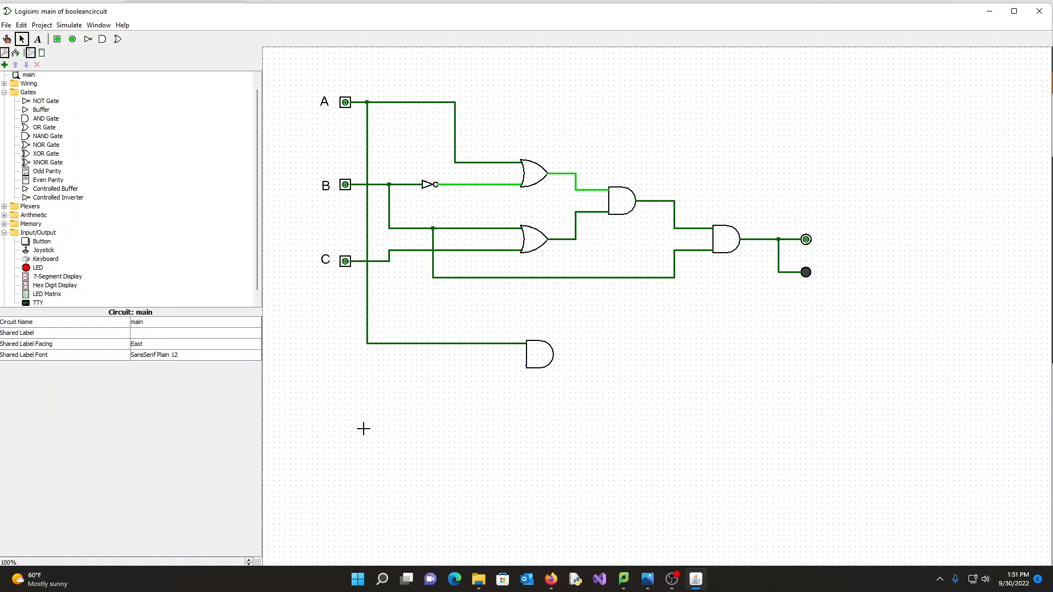
pyautogui.moveTo(526, 366); pyautogui.dragTo(438, 284)
pyautogui.click(679, 348)
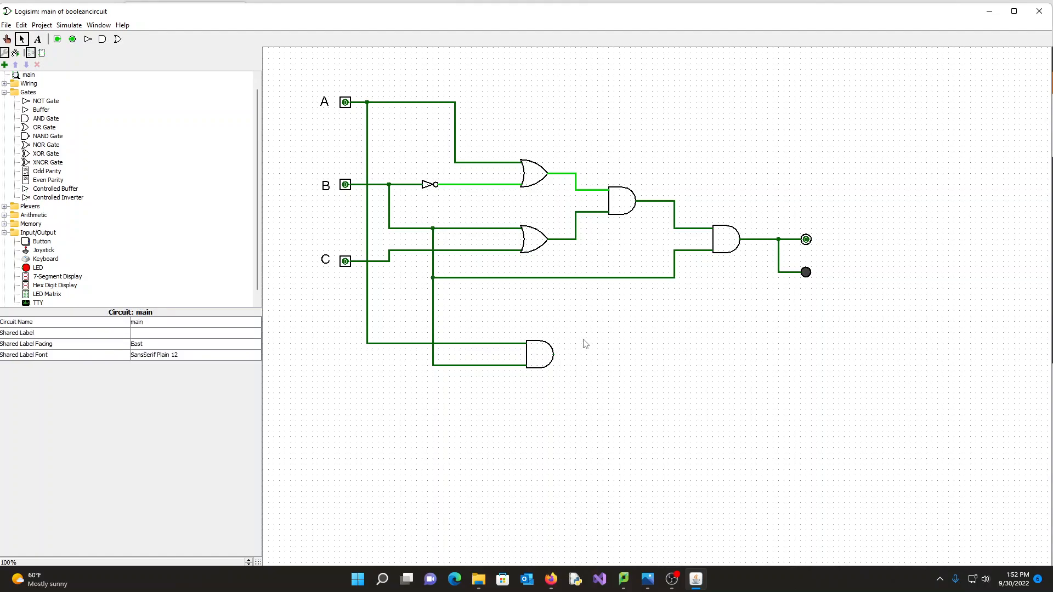
# - Place an output pin level with the lower AND gate's output, under the existing outputs, and an LED below it
pyautogui.click(72, 40)
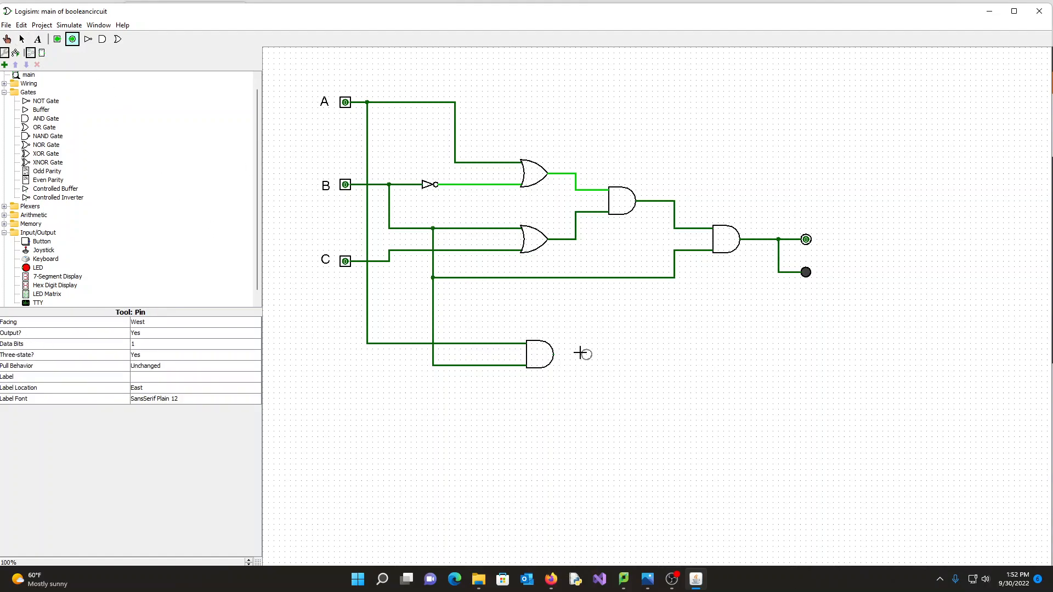
pyautogui.click(801, 352)
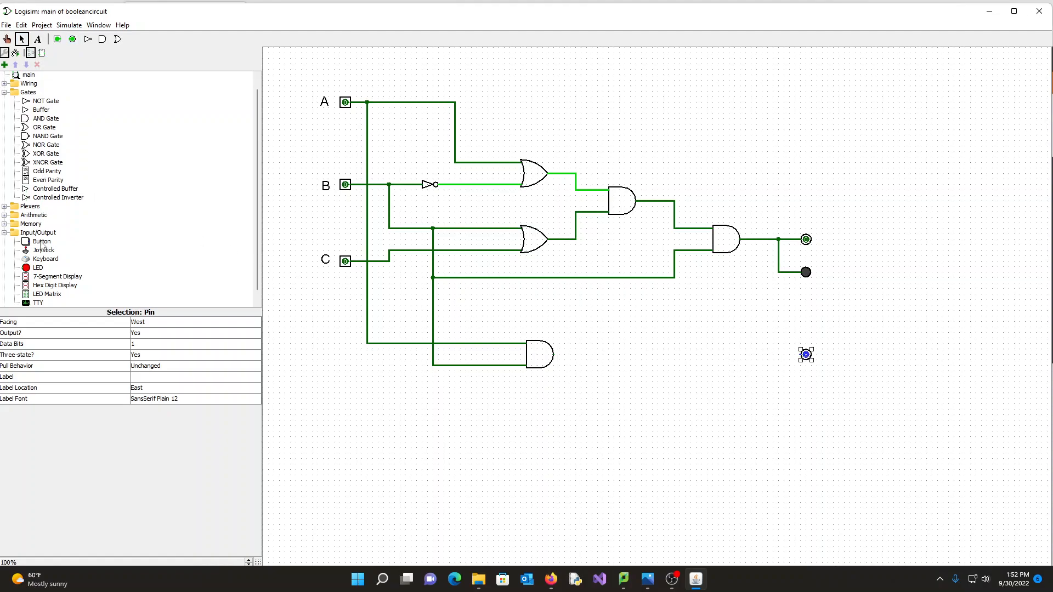
pyautogui.click(38, 269)
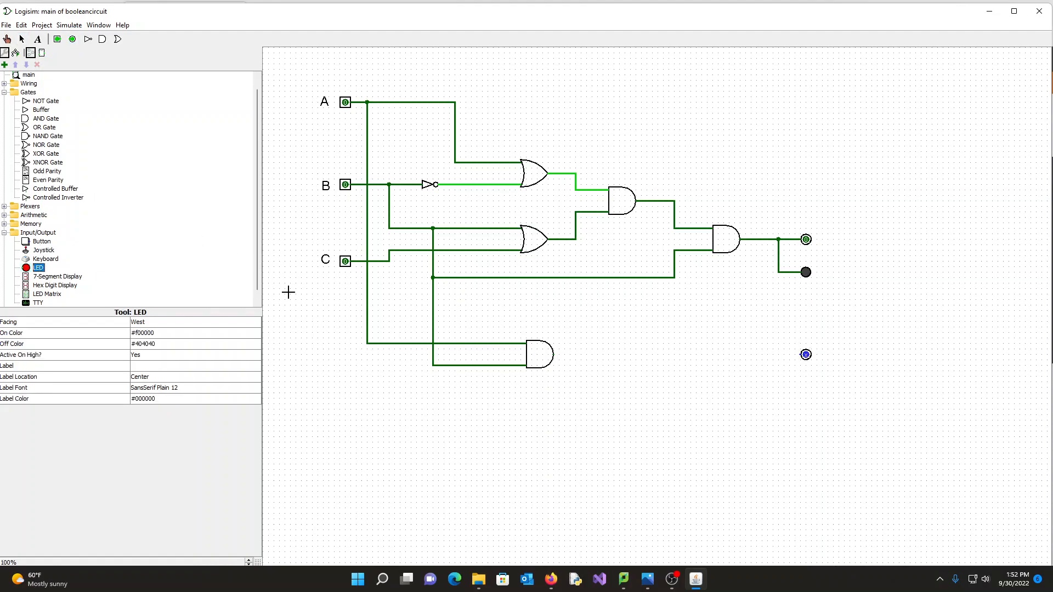
pyautogui.click(804, 392)
pyautogui.click(751, 324)
# - Wire the lower AND gate's output to the new output pin and branch that wire to the new LED
pyautogui.moveTo(804, 355); pyautogui.dragTo(554, 355)
pyautogui.click(554, 356)
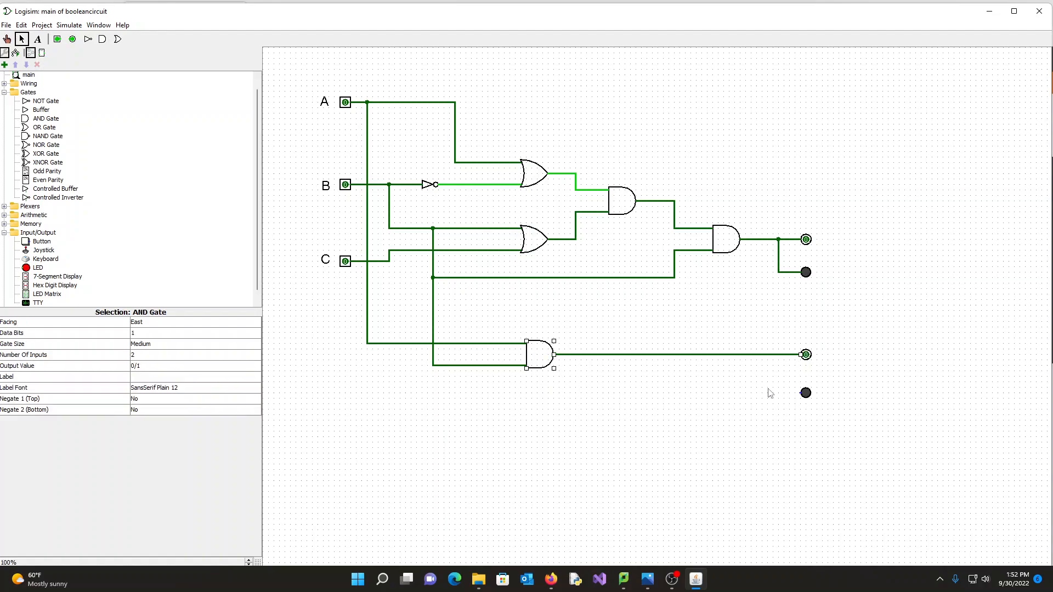
pyautogui.moveTo(806, 393)
pyautogui.mouseDown()
pyautogui.moveTo(777, 376)
pyautogui.moveTo(768, 355)
pyautogui.mouseUp()
# - Set the lower LED's on color to green #31f00d and save the circuit
pyautogui.click(806, 395)
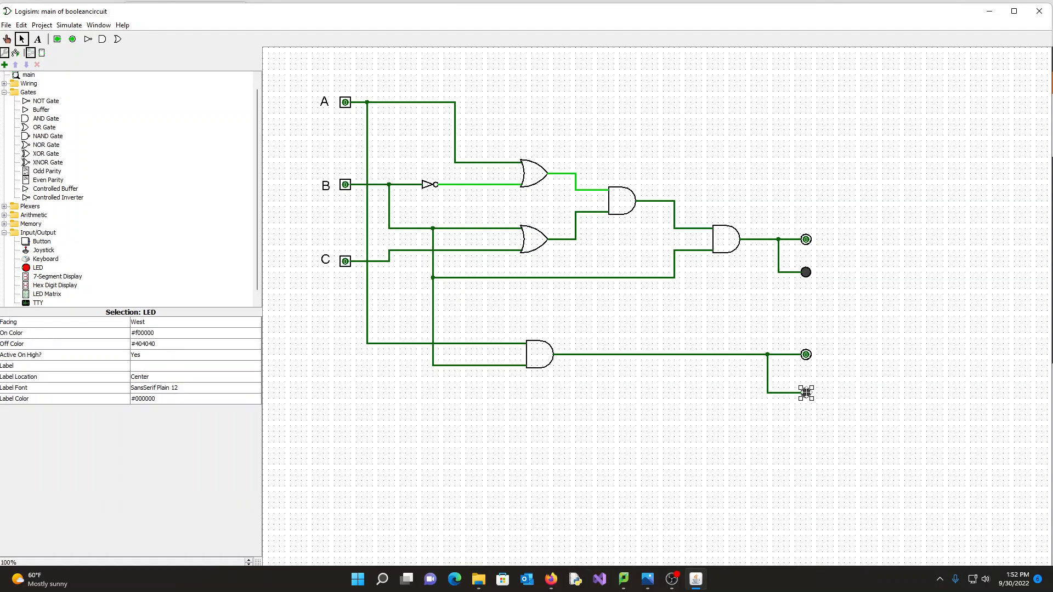
pyautogui.click(149, 335)
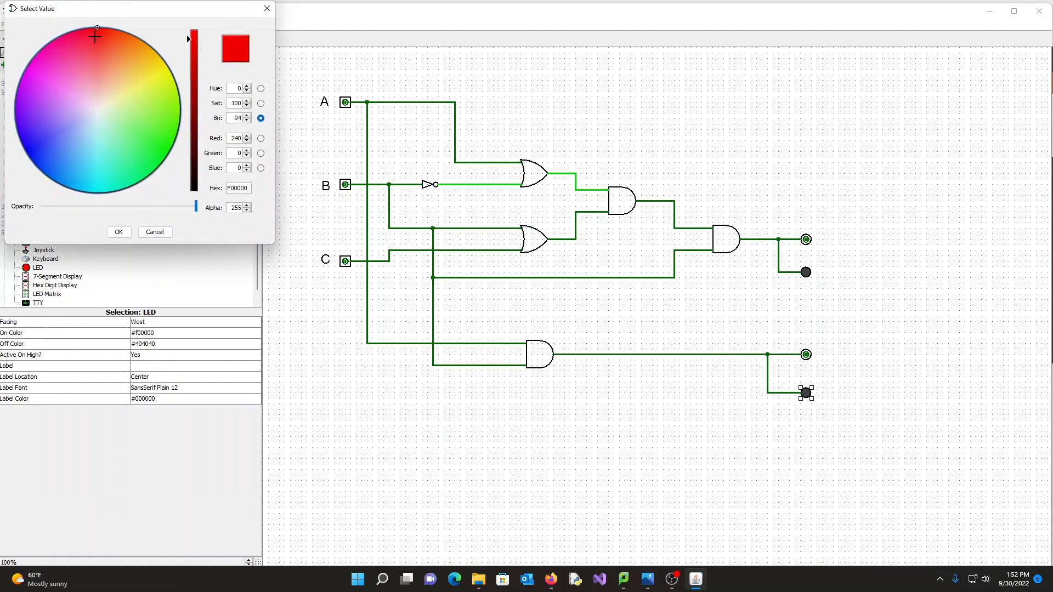
pyautogui.moveTo(99, 29); pyautogui.dragTo(171, 137)
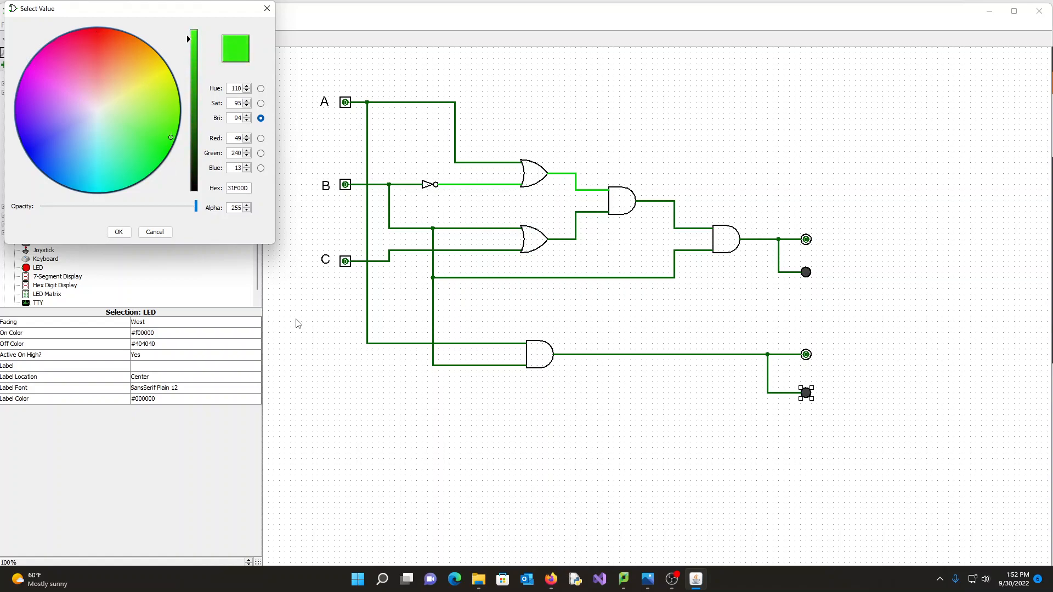
pyautogui.click(119, 232)
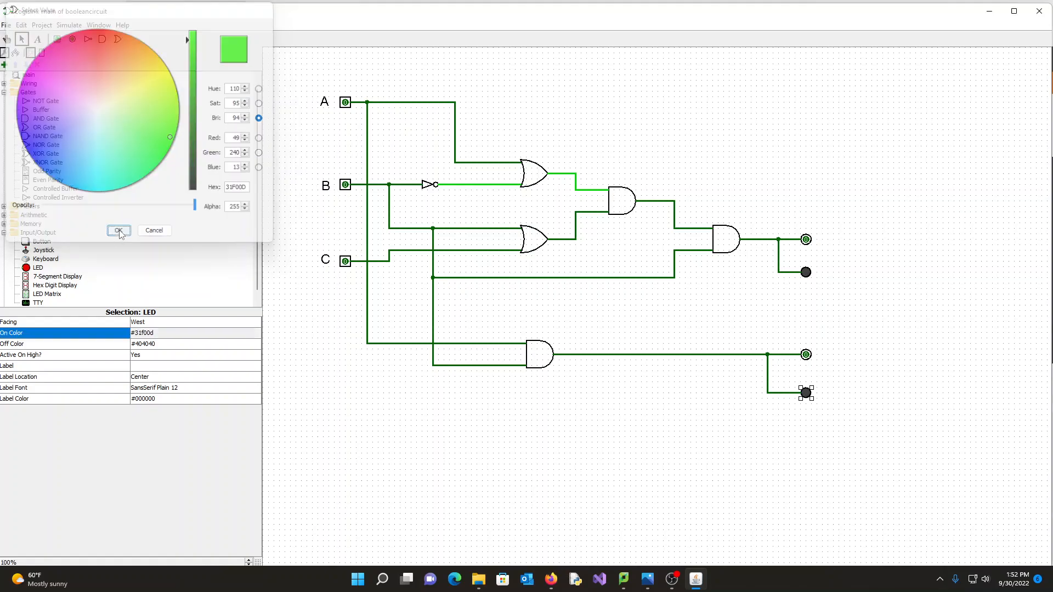
pyautogui.click(7, 26)
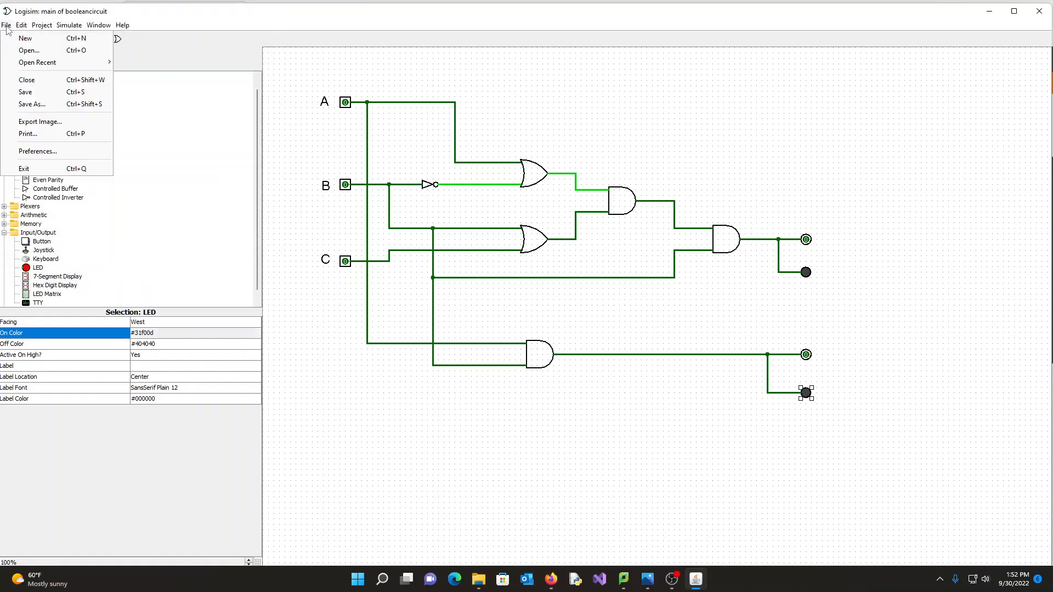
pyautogui.click(33, 94)
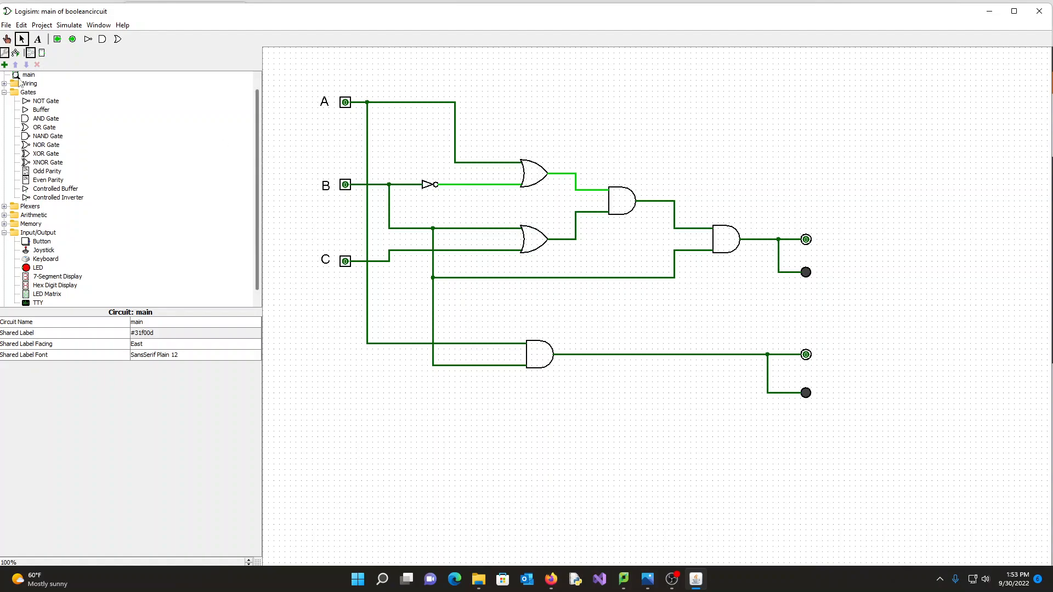
# - Add a text label "1" above the NOT gate's input wire and select it
pyautogui.click(38, 40)
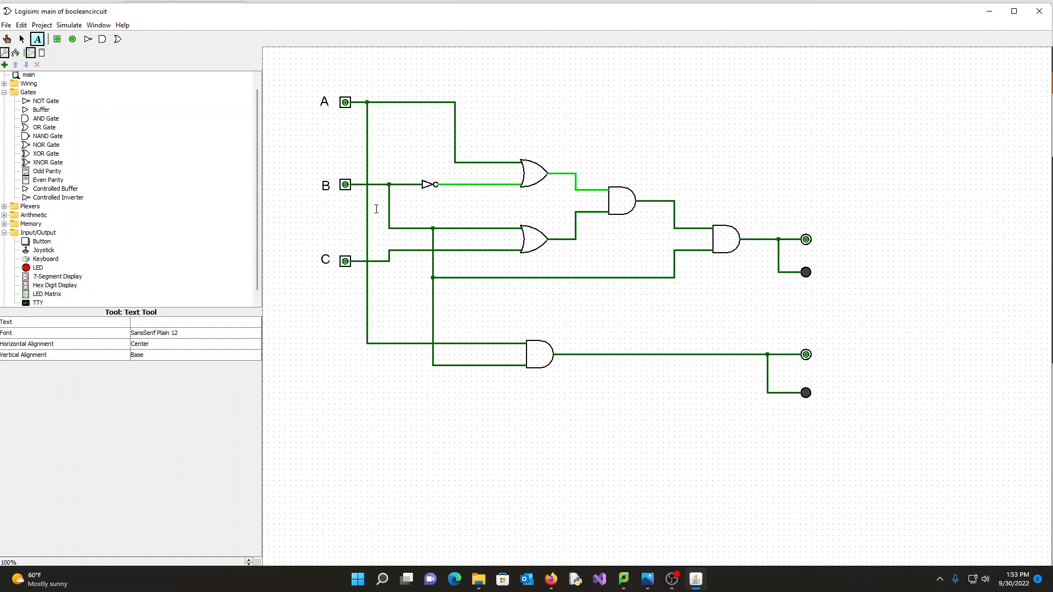
pyautogui.click(412, 175)
pyautogui.click(401, 156)
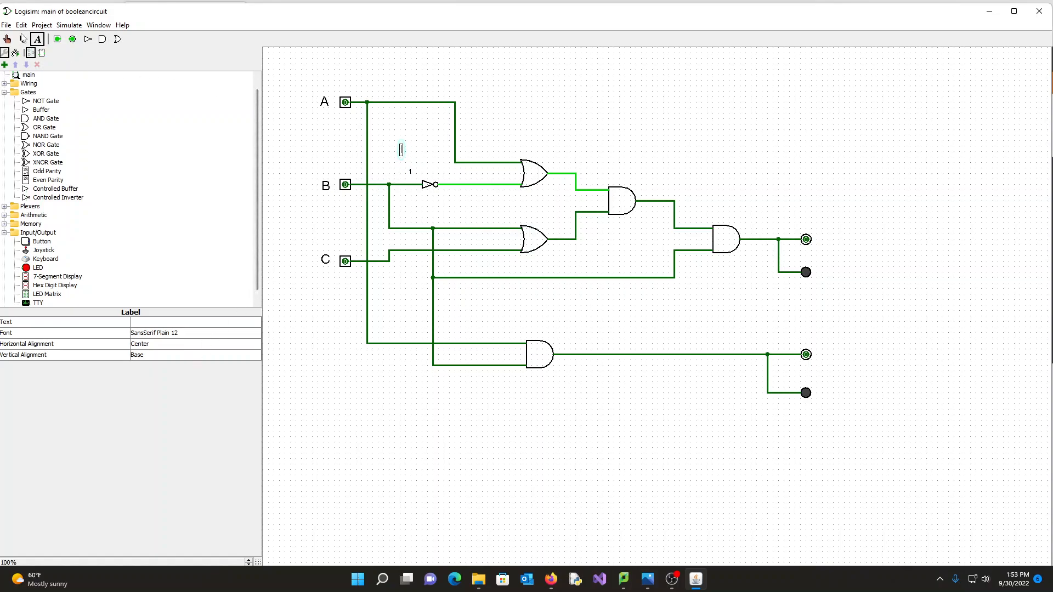
pyautogui.click(22, 38)
pyautogui.click(411, 172)
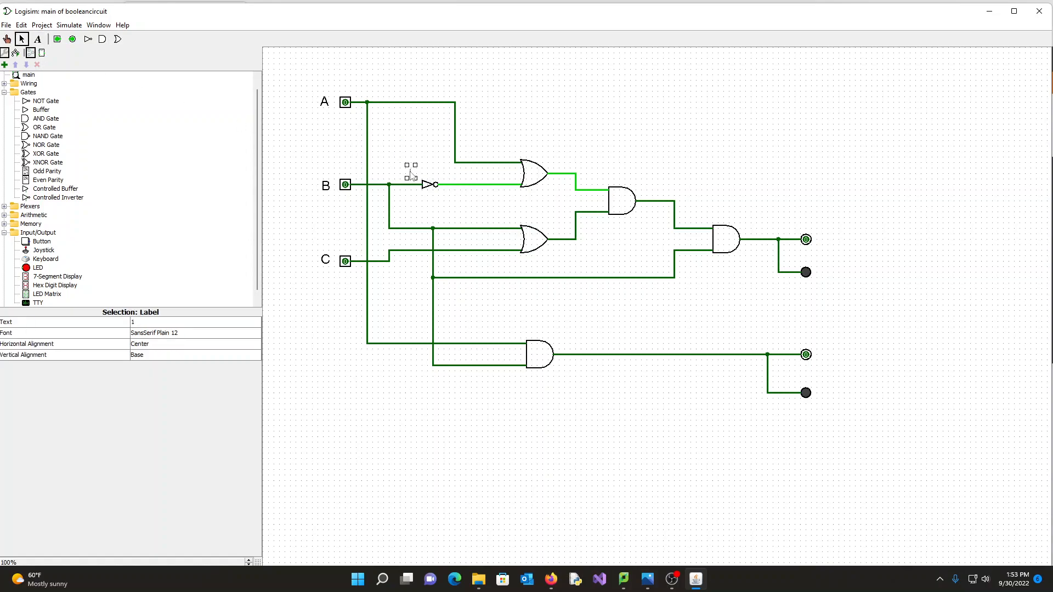
# - Set the font size of the NOT gate's input label "1" to 32
pyautogui.click(185, 339)
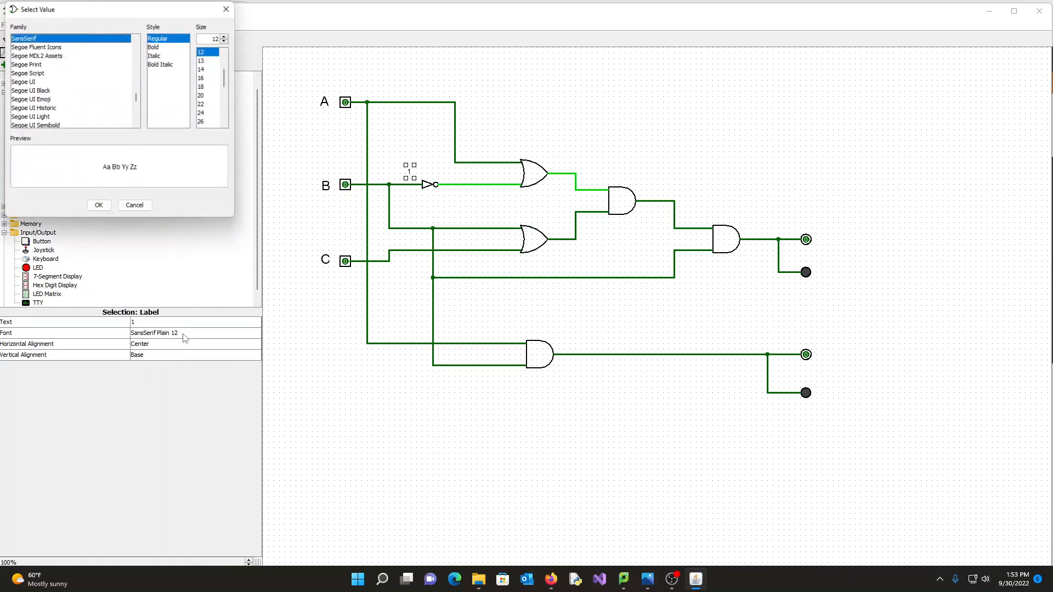
pyautogui.moveTo(227, 80); pyautogui.dragTo(228, 103)
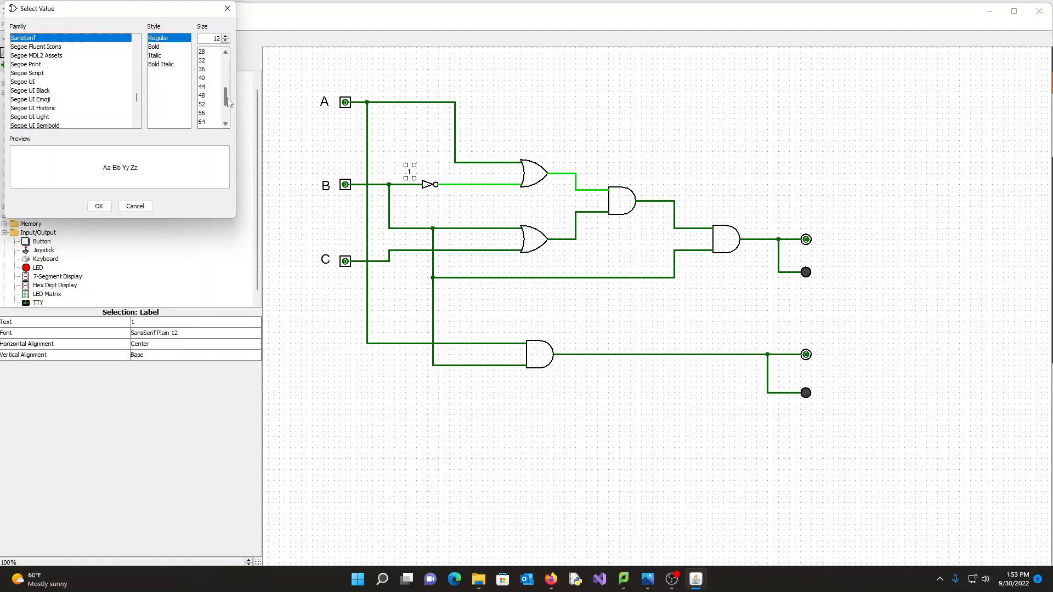
pyautogui.click(206, 60)
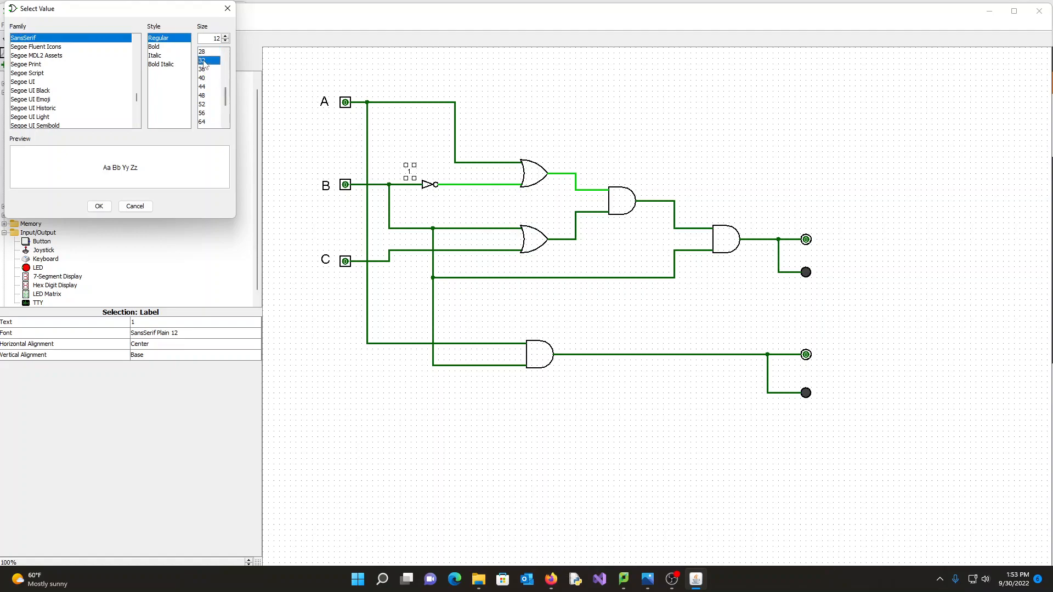
pyautogui.click(106, 209)
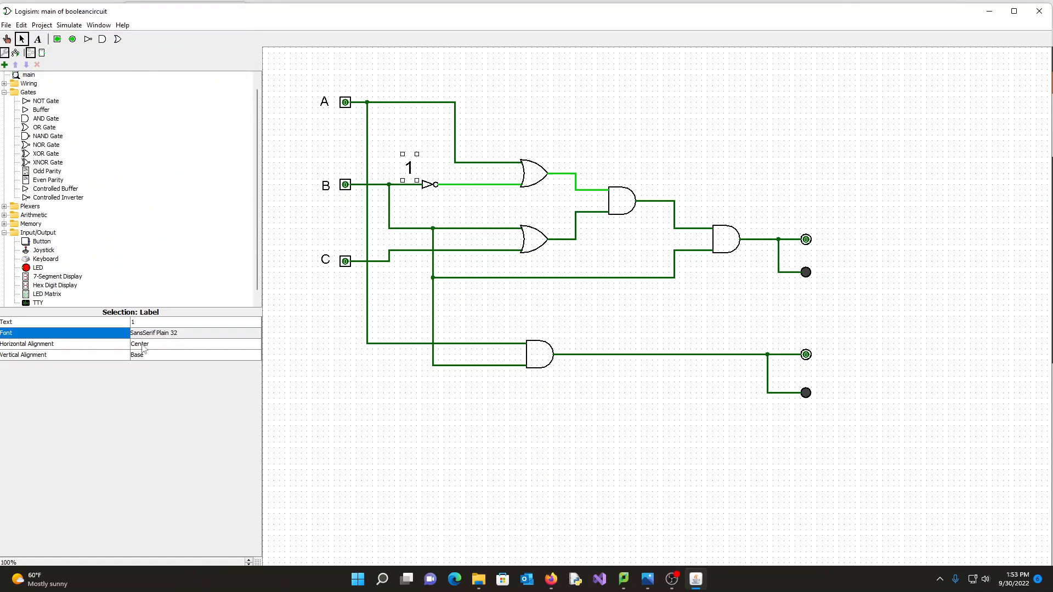
# - Set the "1" label's font size to 26 and move it down to just above the NOT gate's input wire
pyautogui.click(166, 337)
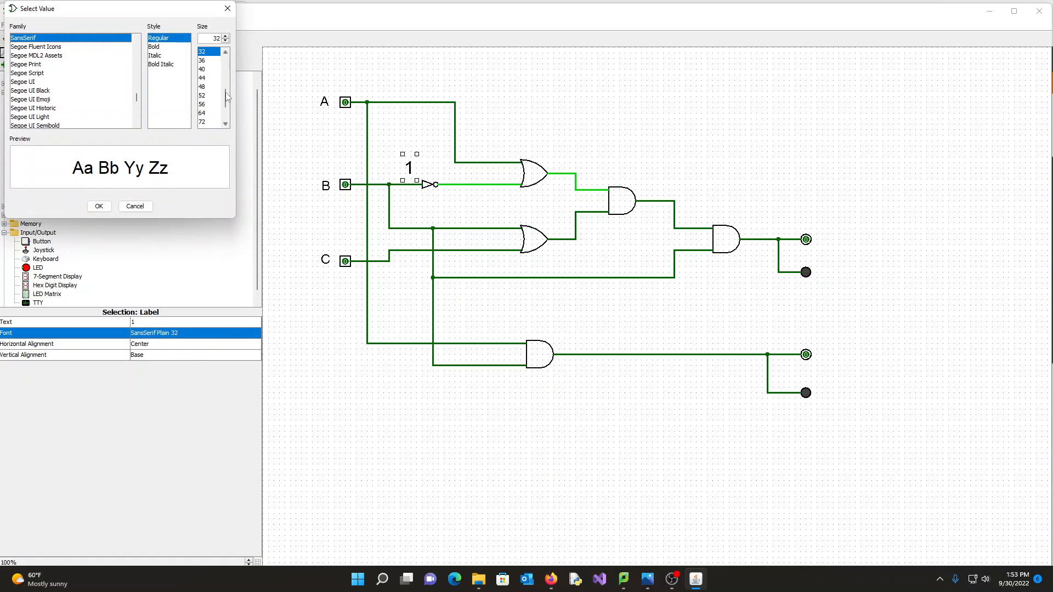
pyautogui.moveTo(225, 97); pyautogui.dragTo(225, 93)
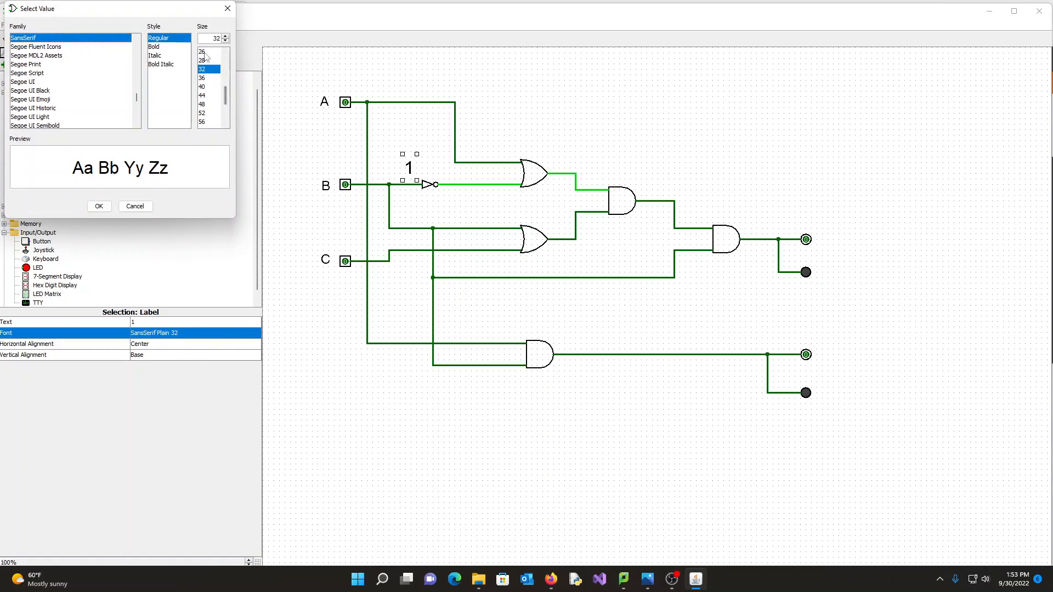
pyautogui.click(206, 53)
pyautogui.click(99, 206)
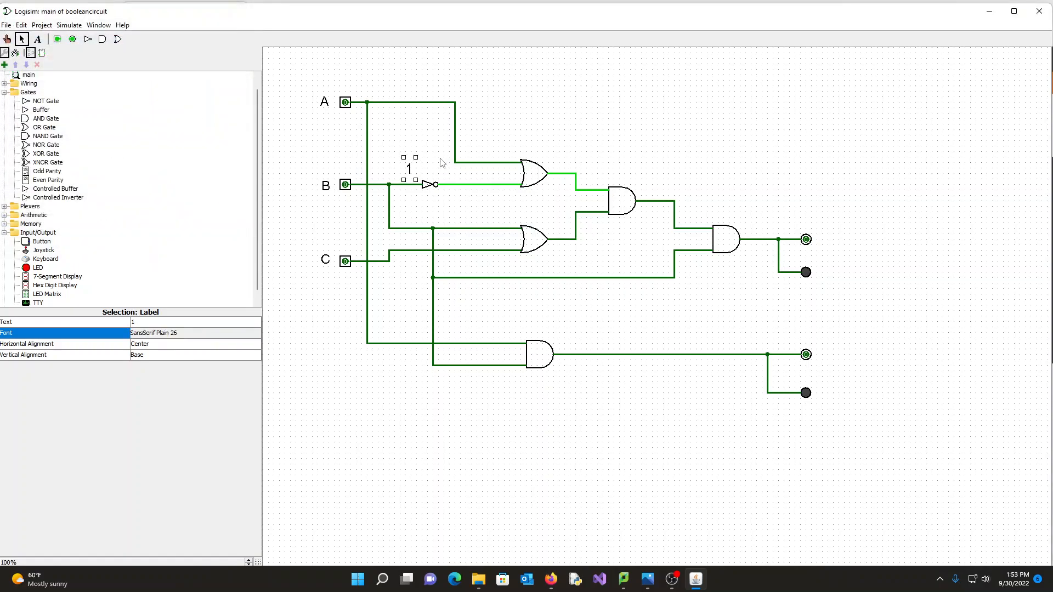
pyautogui.moveTo(411, 168); pyautogui.dragTo(411, 175)
pyautogui.click(404, 216)
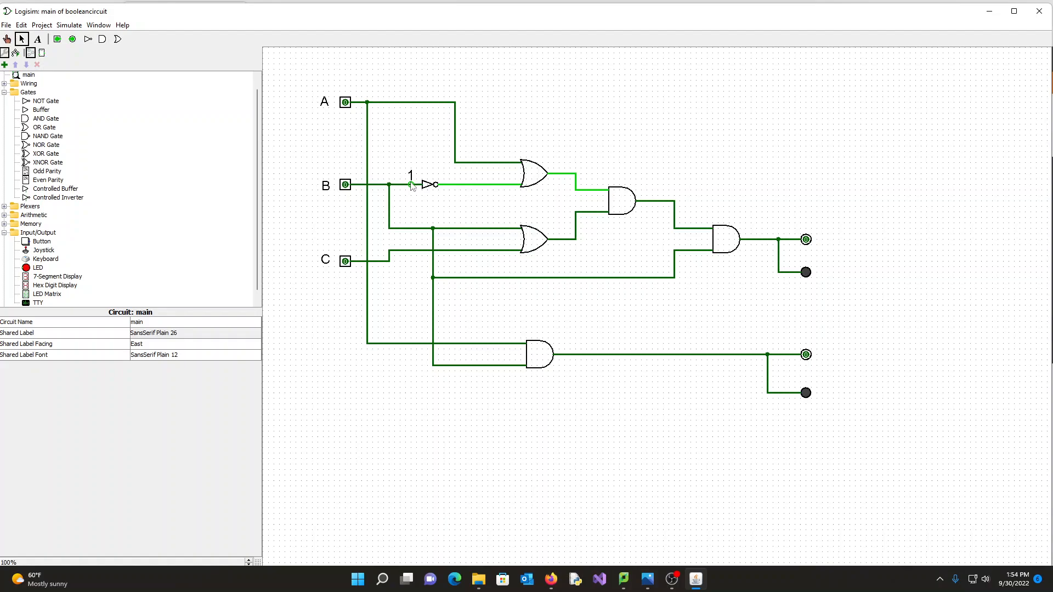
# - Add a text label "2" above the NOT gate's output wire with font size 26
pyautogui.click(38, 42)
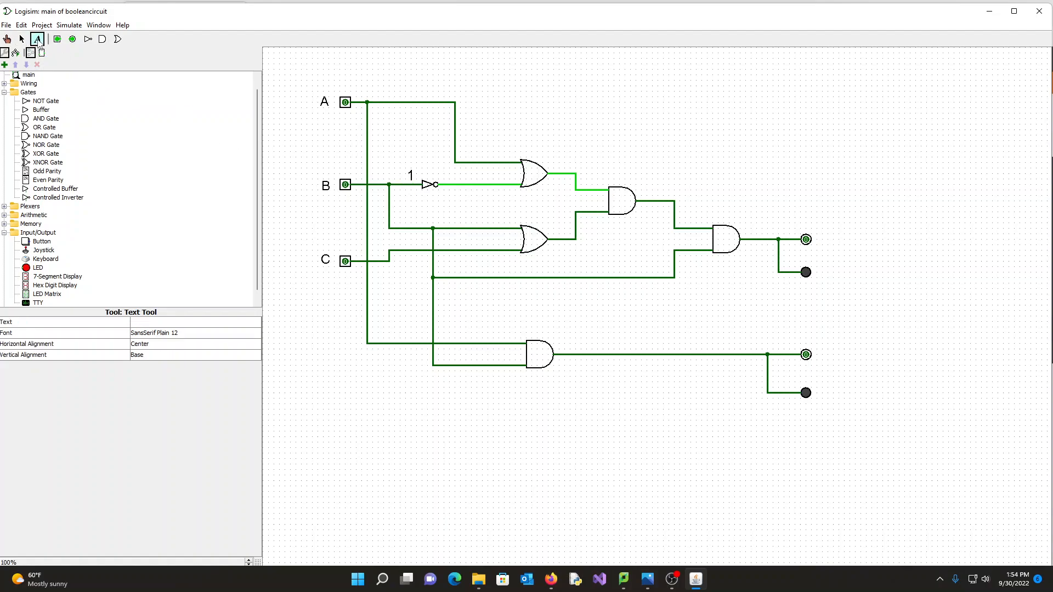
pyautogui.click(449, 174)
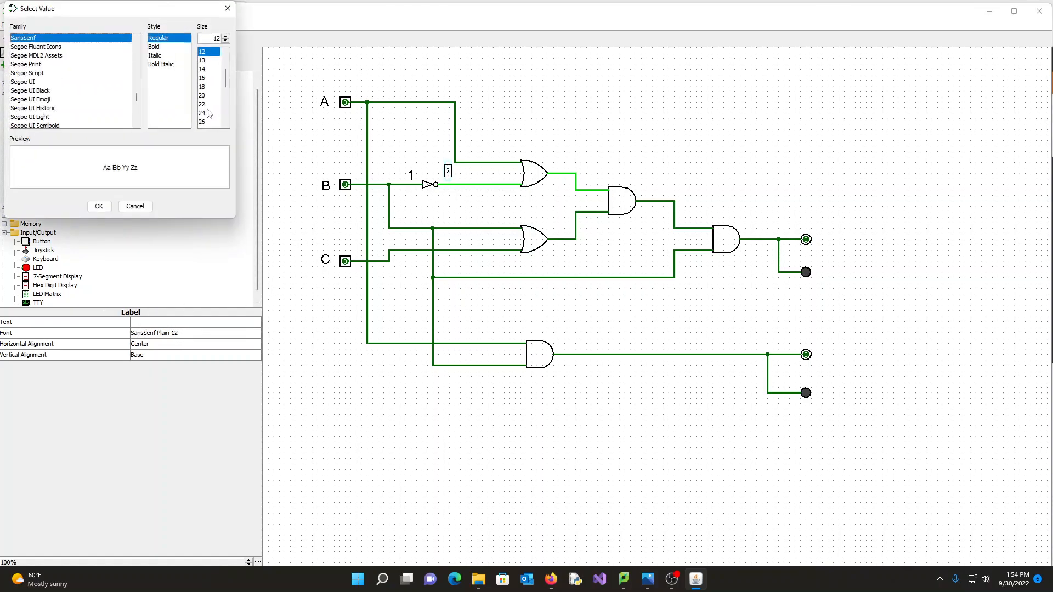
pyautogui.click(206, 122)
pyautogui.click(99, 207)
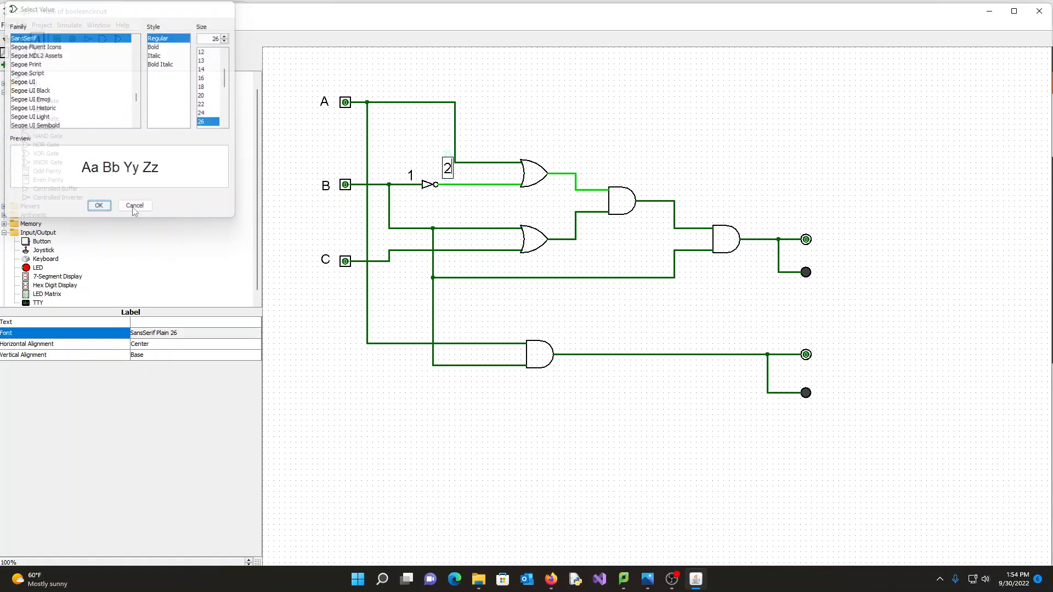
# - Move the "2" label down to just above the NOT gate's output wire, level with the "1" label
pyautogui.click(22, 39)
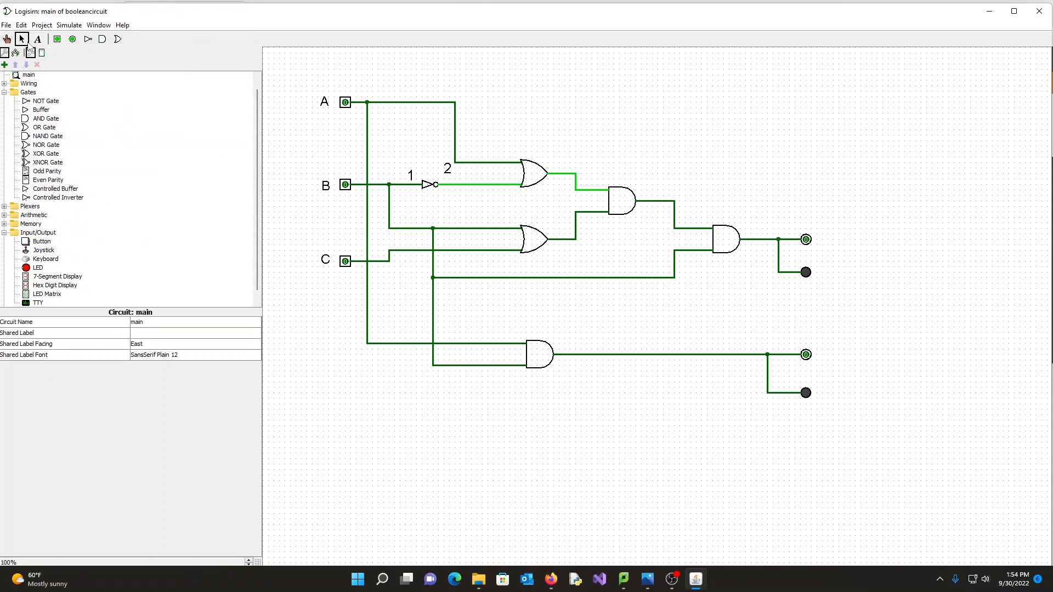
pyautogui.click(447, 171)
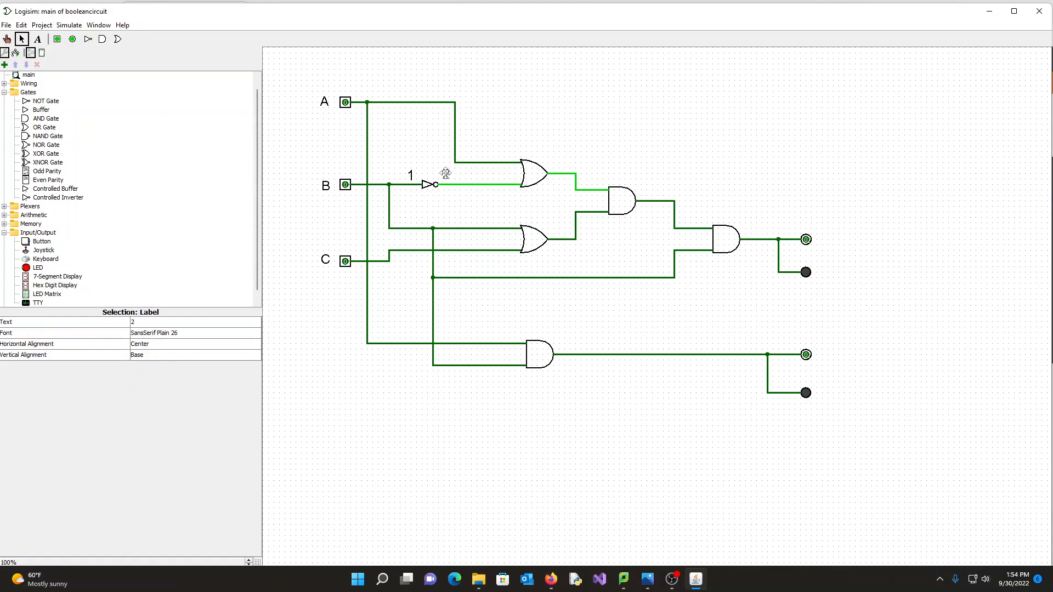
pyautogui.moveTo(448, 174); pyautogui.dragTo(448, 174)
pyautogui.click(563, 104)
pyautogui.click(411, 175)
pyautogui.click(555, 135)
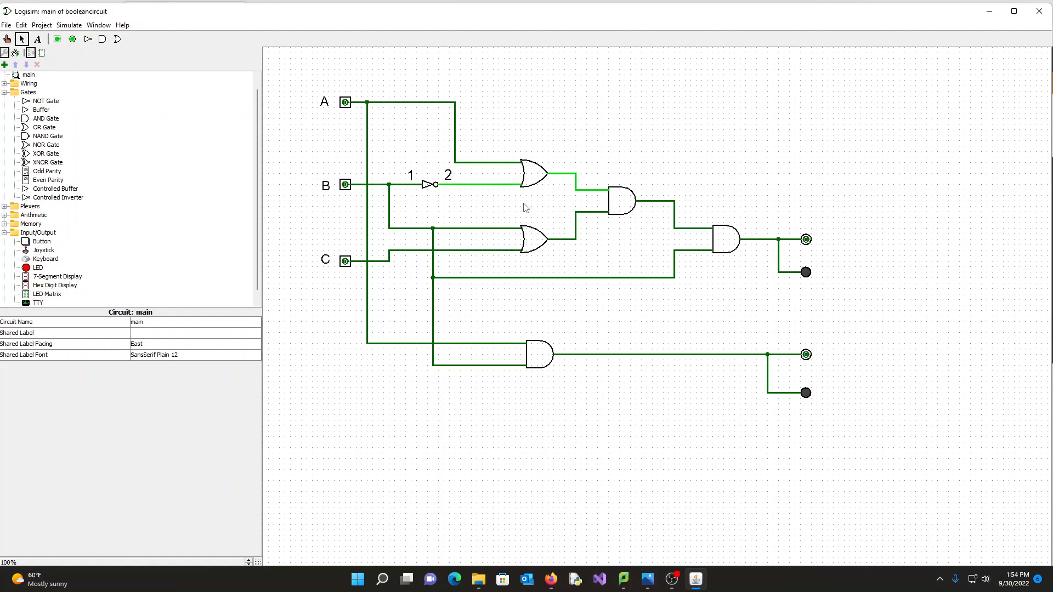
# - Duplicate the "1" and "2" labels and place the copies at the upper OR gate's upper and lower inputs
pyautogui.click(412, 179)
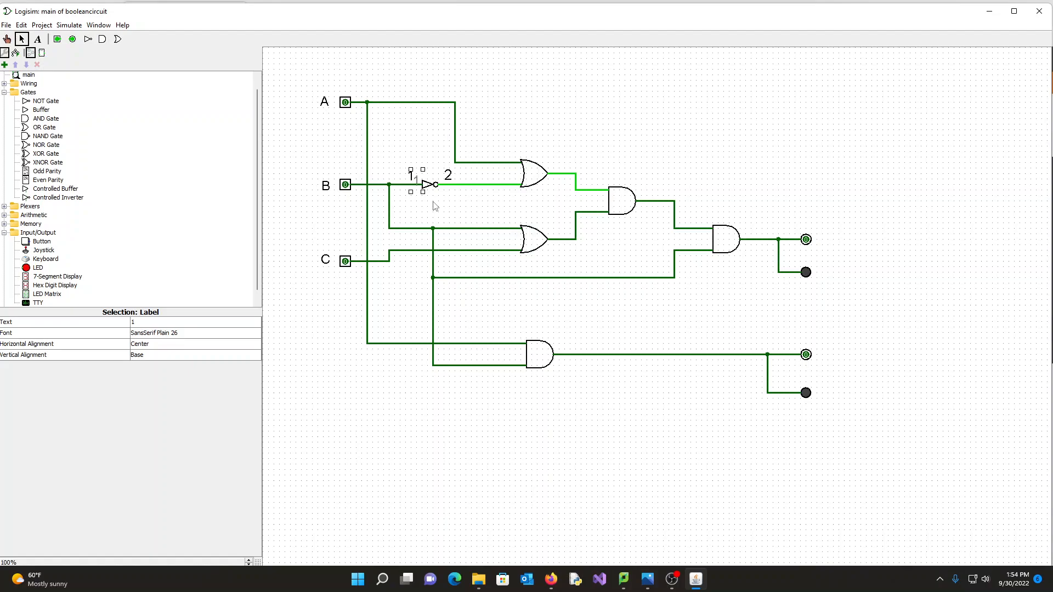
pyautogui.moveTo(413, 191); pyautogui.dragTo(510, 161)
pyautogui.click(450, 177)
pyautogui.moveTo(455, 185); pyautogui.dragTo(519, 187)
pyautogui.click(581, 132)
# - Duplicate the upper OR gate's "2" label, place the copy above the gate's output with the text "3", and save the circuit
pyautogui.click(514, 179)
pyautogui.hotkey('ctrl', 'd')
pyautogui.moveTo(515, 196); pyautogui.dragTo(554, 174)
pyautogui.click(143, 322)
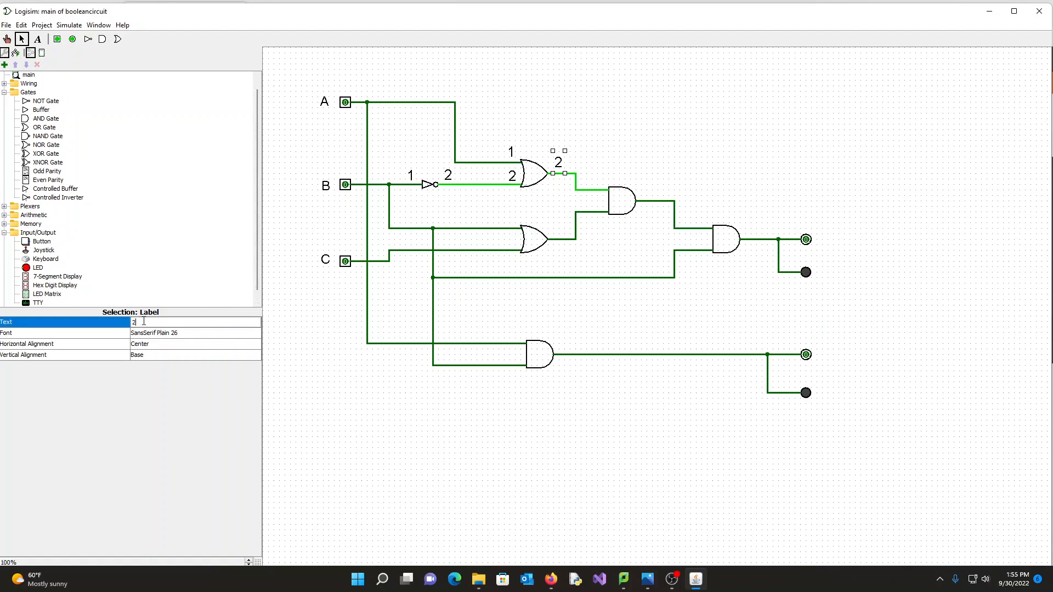
pyautogui.write('3')
pyautogui.click(314, 327)
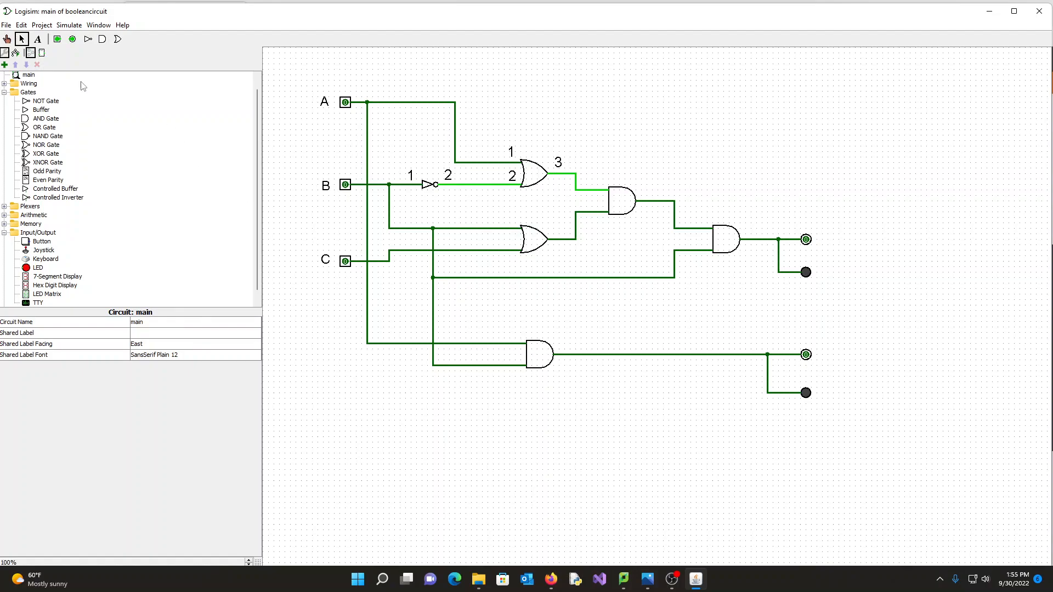
pyautogui.click(7, 26)
pyautogui.click(26, 92)
# - Duplicate the upper OR gate's "1" label, place the copy at the lower OR gate's upper input, and change its text to "4"
pyautogui.click(510, 156)
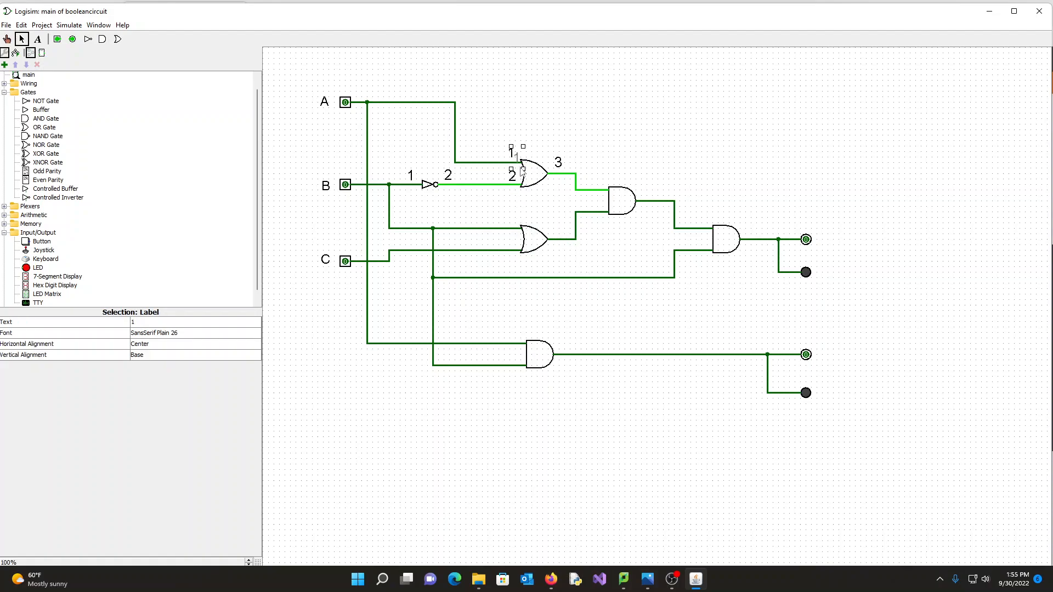
pyautogui.moveTo(515, 172); pyautogui.dragTo(505, 227)
pyautogui.click(123, 325)
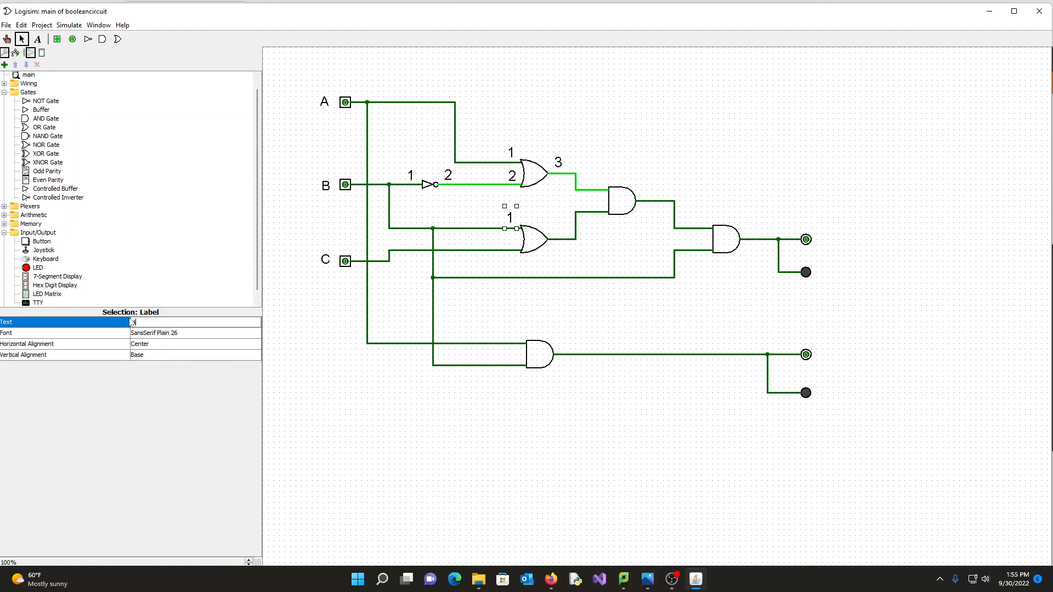
pyautogui.press('BackSpace')
pyautogui.write('4')
pyautogui.press('Return')
pyautogui.click(296, 325)
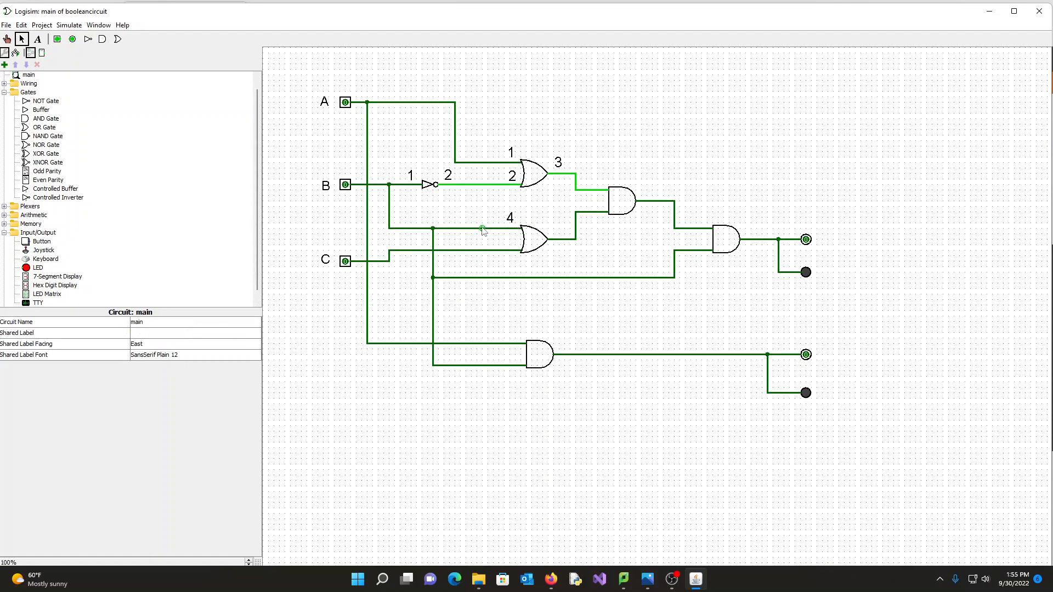
# - Try to duplicate the "4" label for the lower OR gate's other input, then delete both overlapping labels
pyautogui.click(510, 218)
pyautogui.hotkey('ctrl', 'v')
pyautogui.click(510, 237)
pyautogui.click(516, 228)
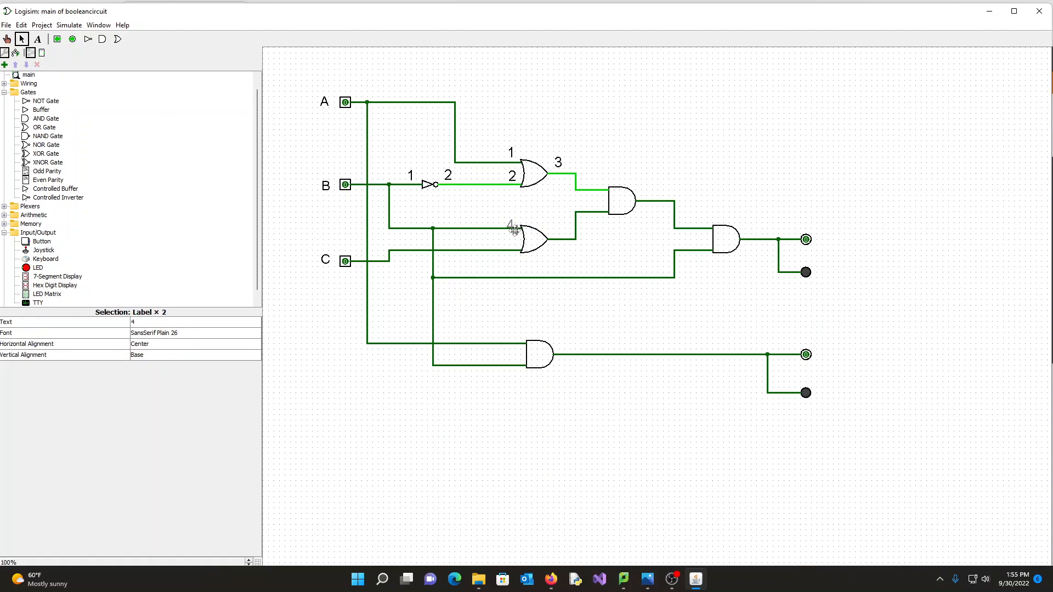
pyautogui.click(512, 219)
pyautogui.click(497, 218)
pyautogui.click(510, 220)
pyautogui.moveTo(503, 214); pyautogui.dragTo(503, 216)
pyautogui.press('Delete')
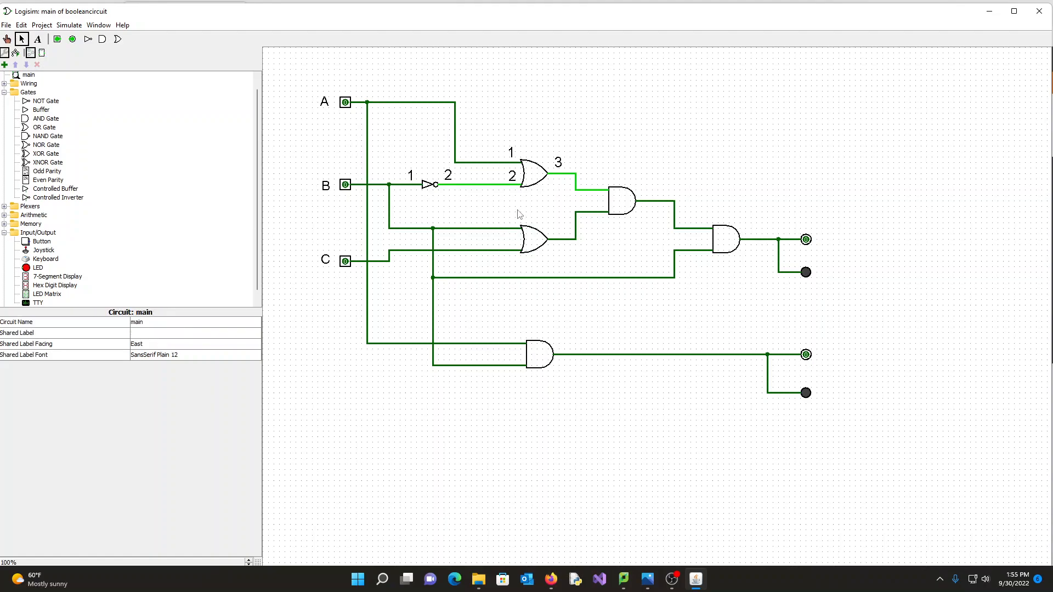
# - Duplicate the "3" label to the lower OR gate's upper input, change the copy's text to "4", and save the circuit
pyautogui.click(558, 162)
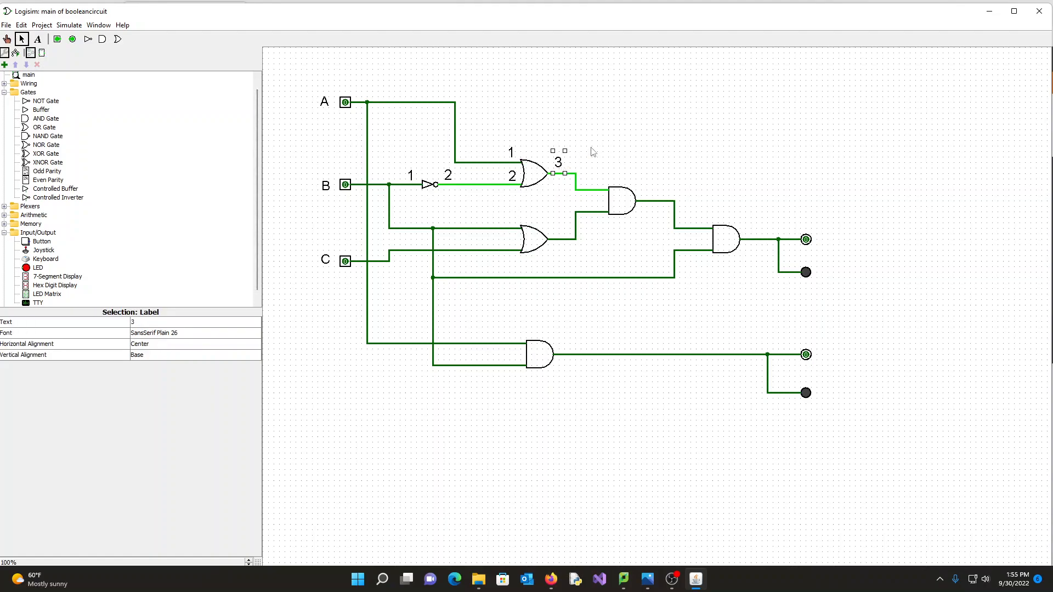
pyautogui.hotkey('ctrl', 'v')
pyautogui.moveTo(559, 179); pyautogui.dragTo(502, 231)
pyautogui.click(135, 322)
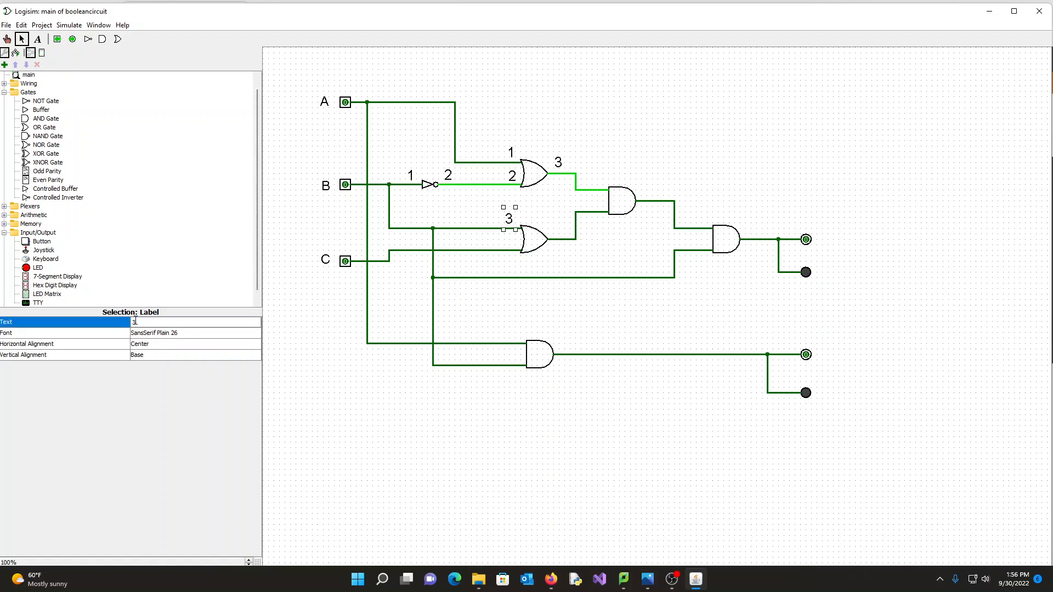
pyautogui.write('4')
pyautogui.press('Return')
pyautogui.click(575, 264)
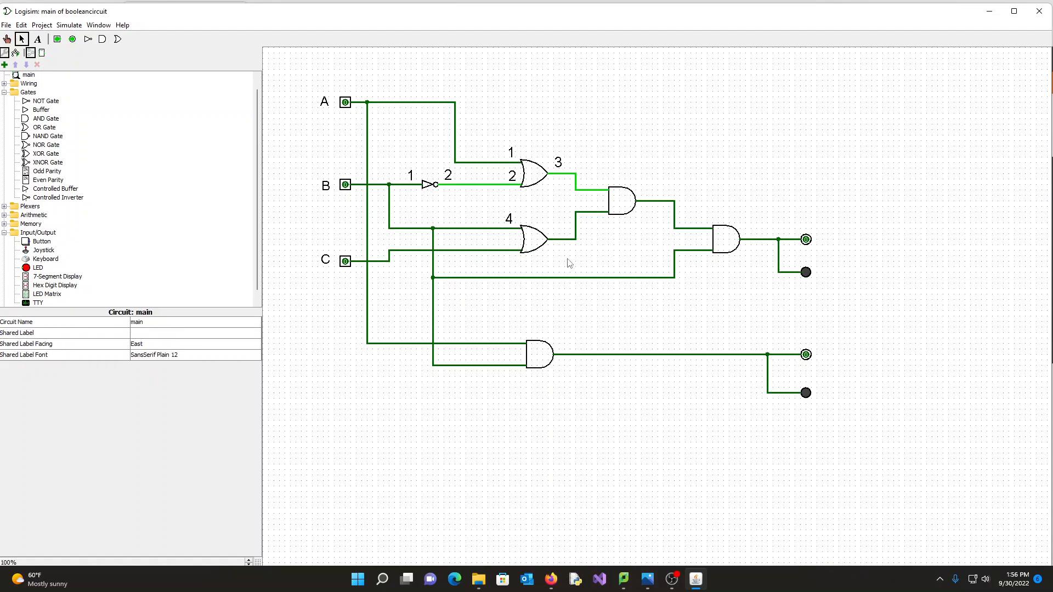
pyautogui.click(6, 25)
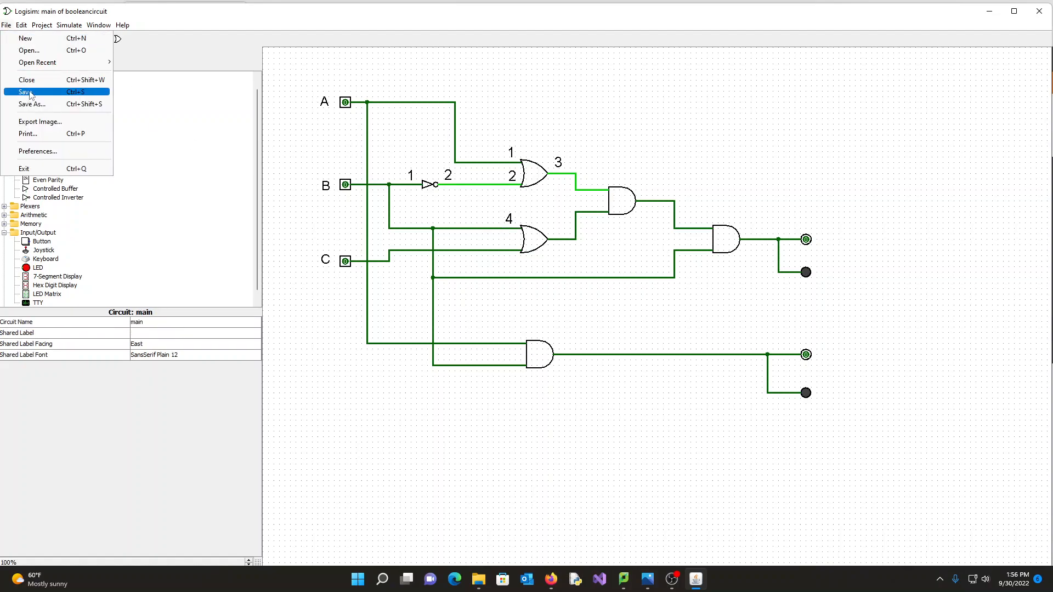
pyautogui.click(32, 92)
# - Duplicate the "3" label to the lower OR gate's lower input and change the copy's text to "5"
pyautogui.click(557, 165)
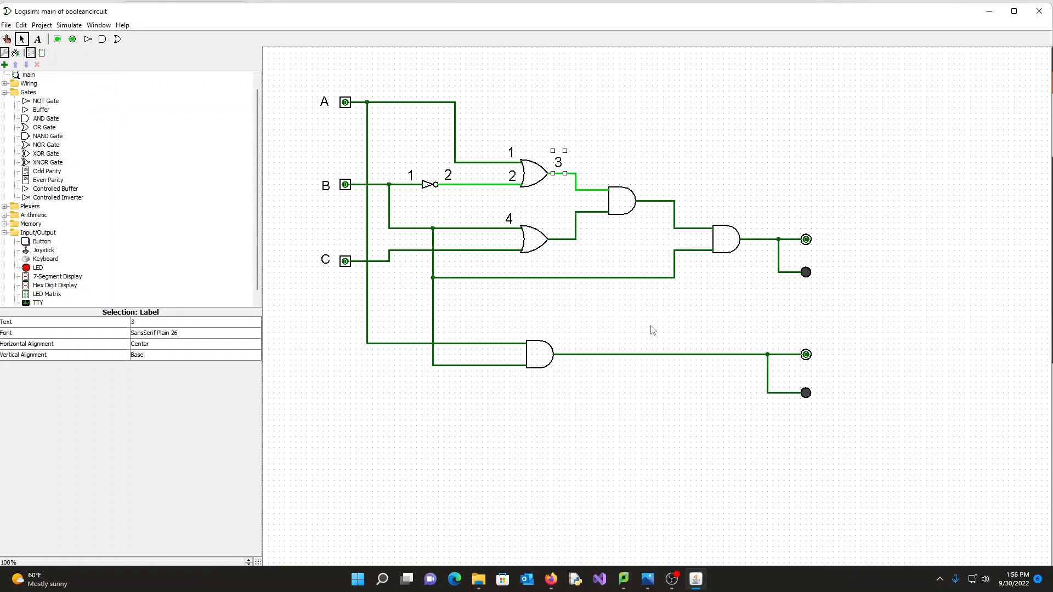
pyautogui.hotkey('ctrl', 'd')
pyautogui.moveTo(559, 178); pyautogui.dragTo(503, 251)
pyautogui.click(148, 323)
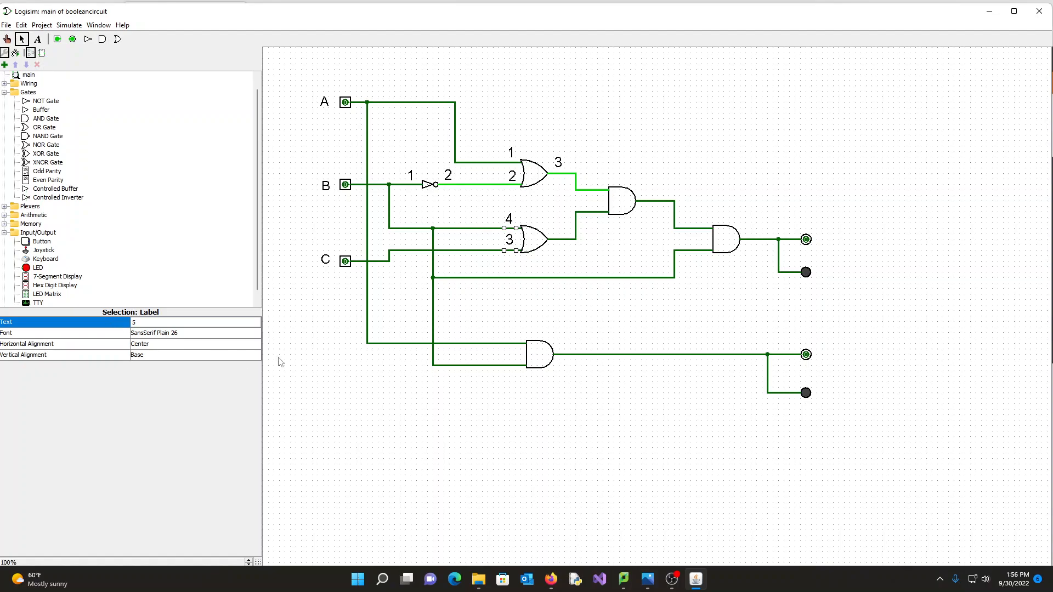
pyautogui.press('Return')
pyautogui.click(638, 262)
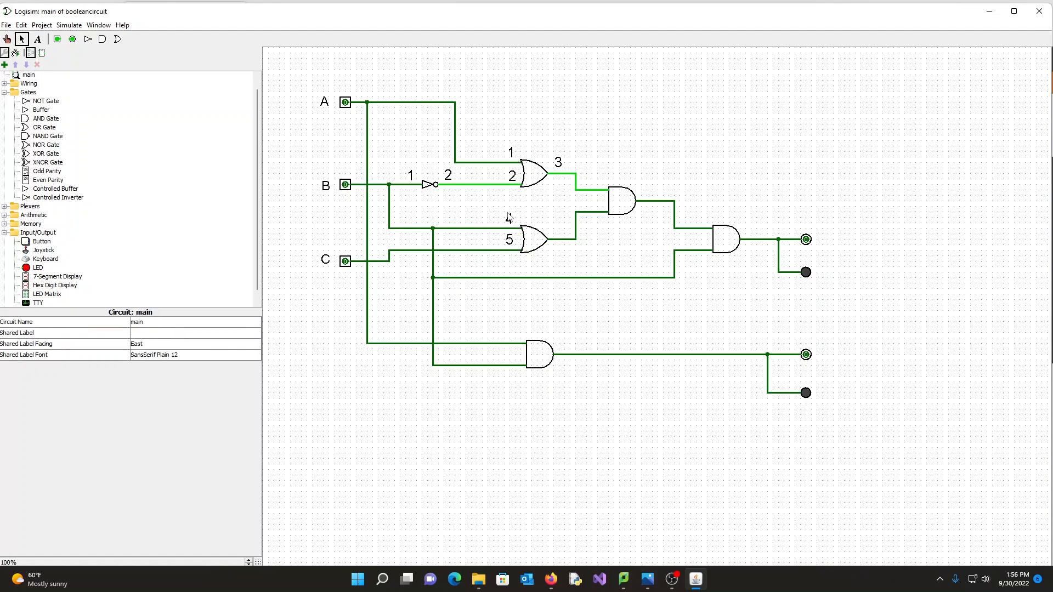
# - Place a copy of the "3" label above the lower OR gate's output wire and change its text to "6"
pyautogui.click(562, 164)
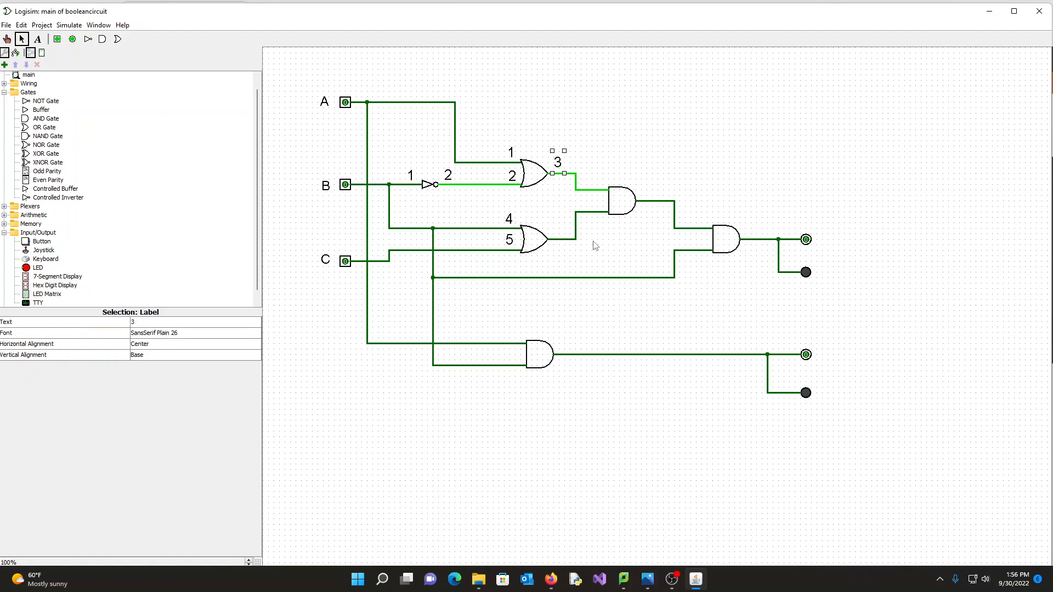
pyautogui.moveTo(553, 172); pyautogui.dragTo(552, 244)
pyautogui.click(144, 324)
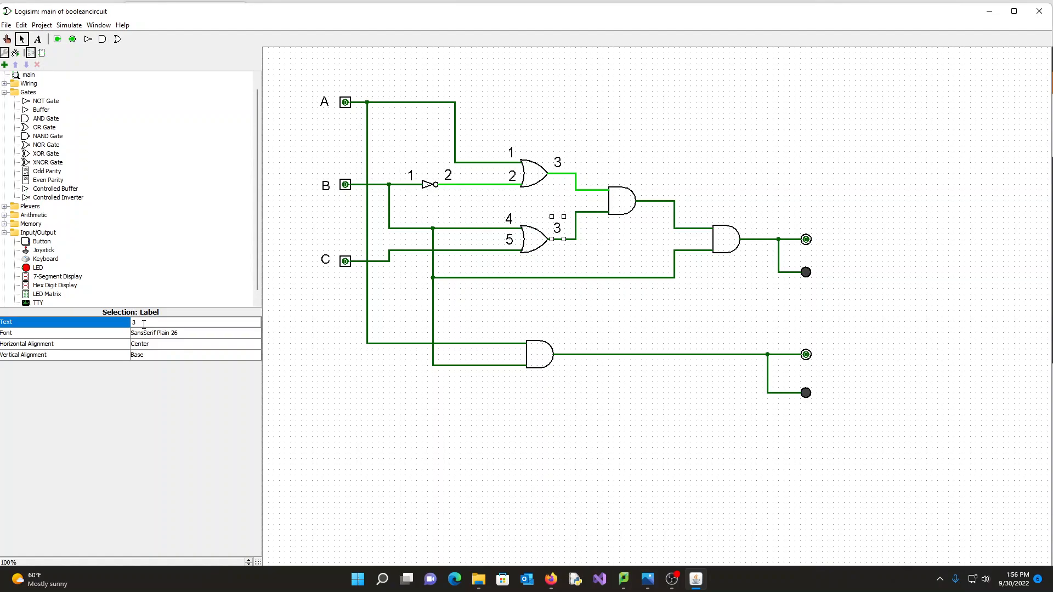
pyautogui.write('6')
pyautogui.press('Return')
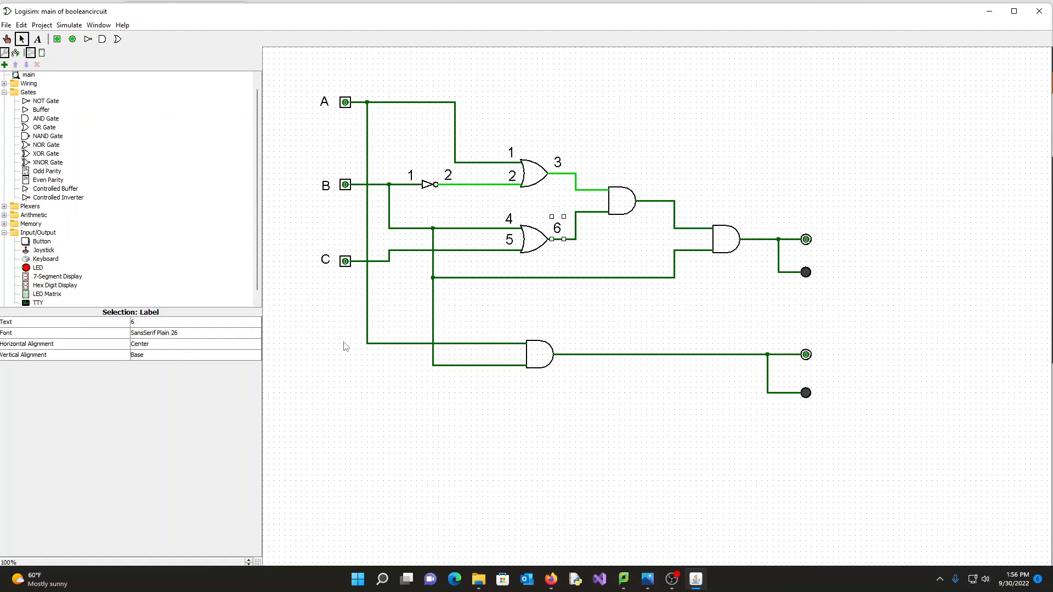
pyautogui.click(571, 318)
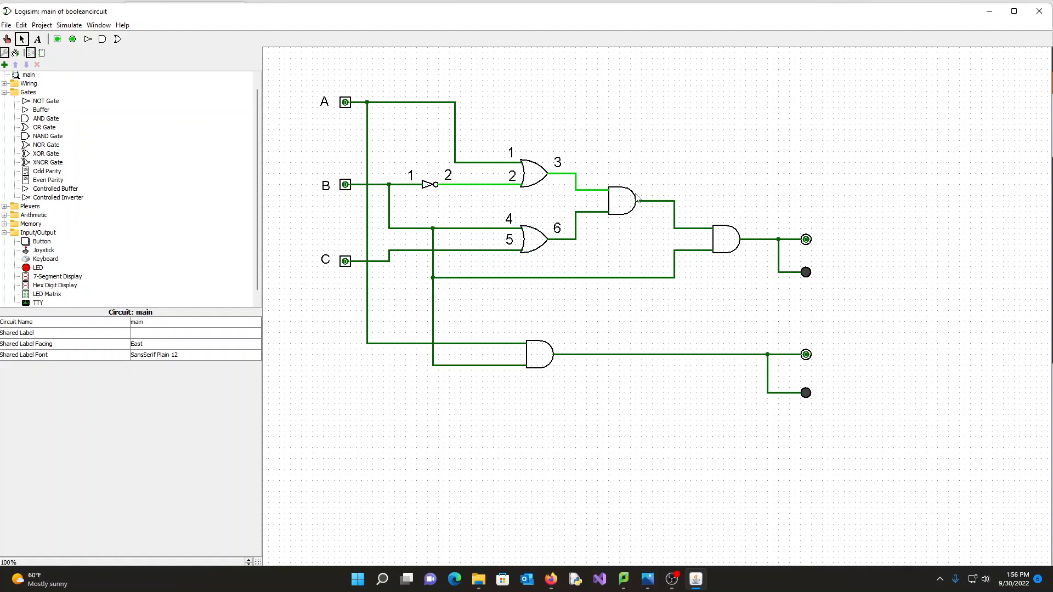
# - Try to duplicate the "1" label at the upper OR gate's input, then delete both overlapping labels
pyautogui.click(514, 154)
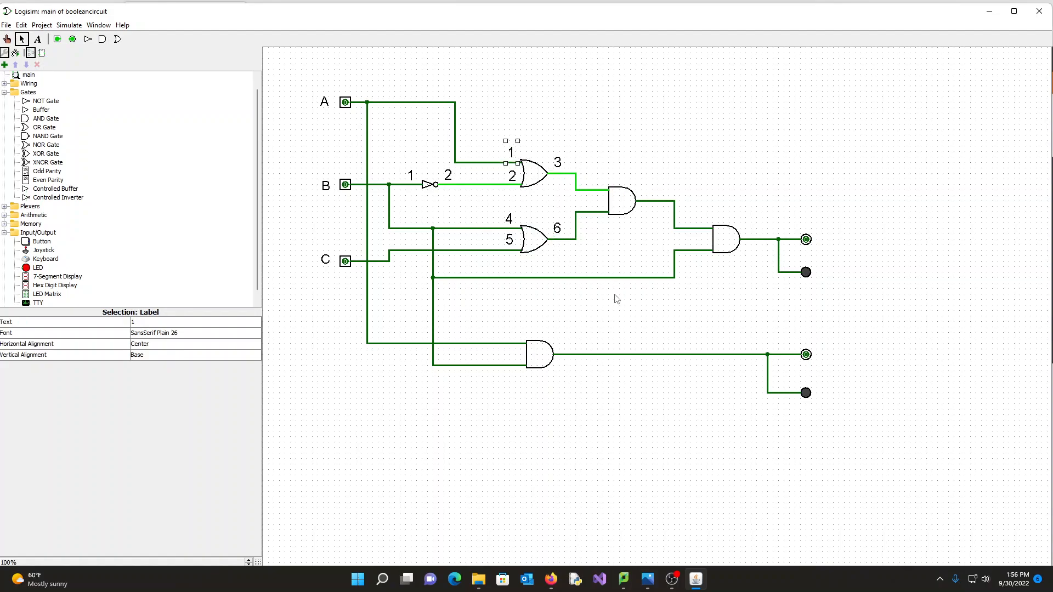
pyautogui.hotkey('ctrl', 'd')
pyautogui.moveTo(521, 145)
pyautogui.mouseDown()
pyautogui.moveTo(587, 155)
pyautogui.moveTo(529, 142)
pyautogui.mouseUp()
pyautogui.click(516, 151)
pyautogui.press('Delete')
# - Duplicate the upper OR gate's "2" label to its upper input and change the copy's text to "1"
pyautogui.click(515, 186)
pyautogui.hotkey('ctrl', 'v')
pyautogui.moveTo(512, 190); pyautogui.dragTo(507, 163)
pyautogui.click(152, 323)
pyautogui.write('1')
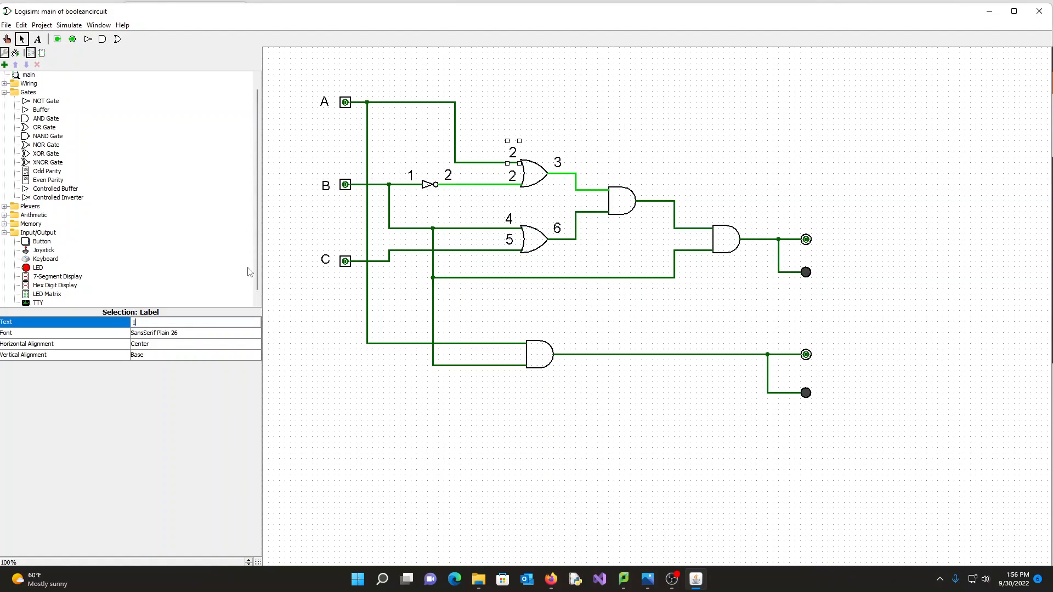
pyautogui.press('Return')
pyautogui.click(613, 100)
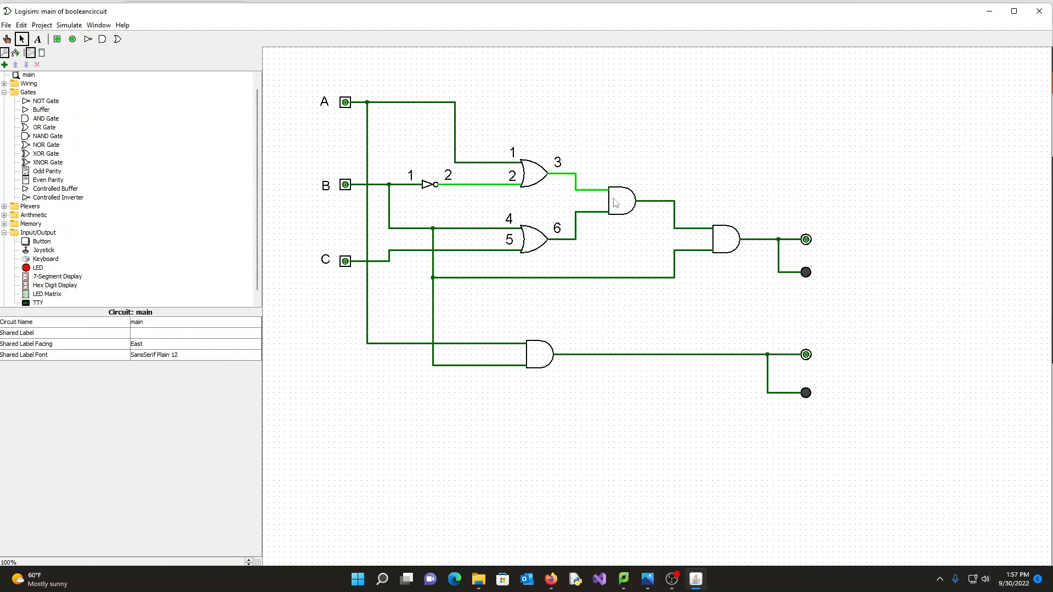
# - Try to duplicate the "6" label at the lower OR gate's output, then delete both overlapping labels
pyautogui.click(558, 232)
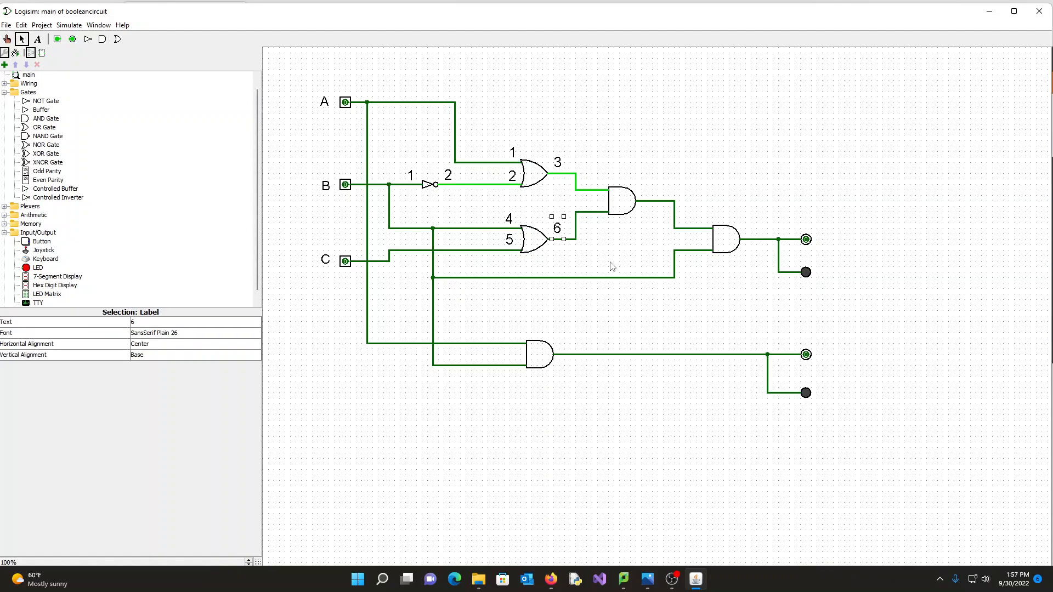
pyautogui.hotkey('ctrl', 'v')
pyautogui.click(570, 250)
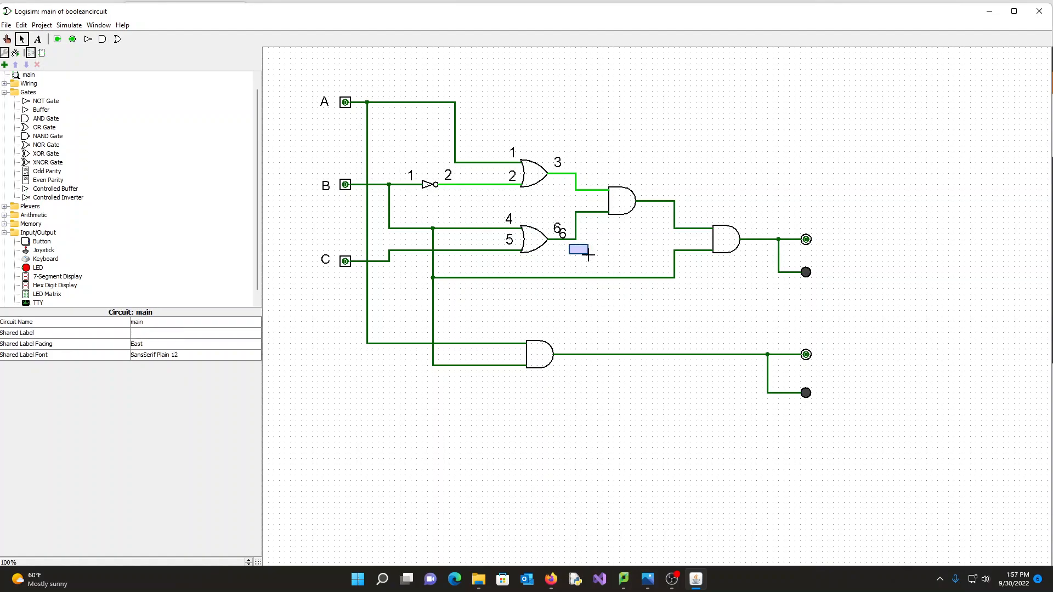
pyautogui.click(559, 230)
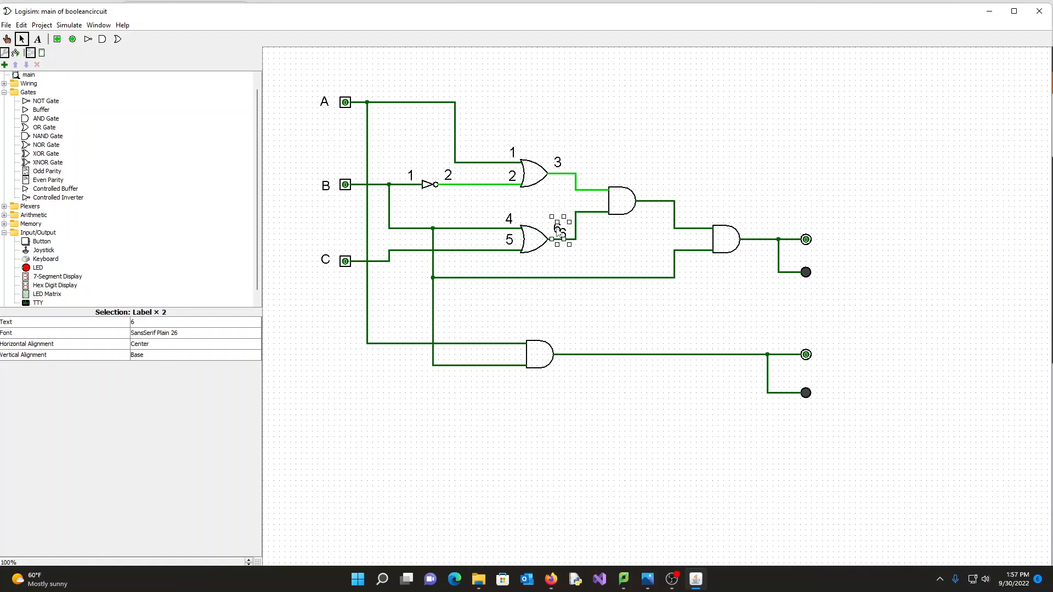
pyautogui.moveTo(568, 221); pyautogui.dragTo(615, 144)
pyautogui.press('Delete')
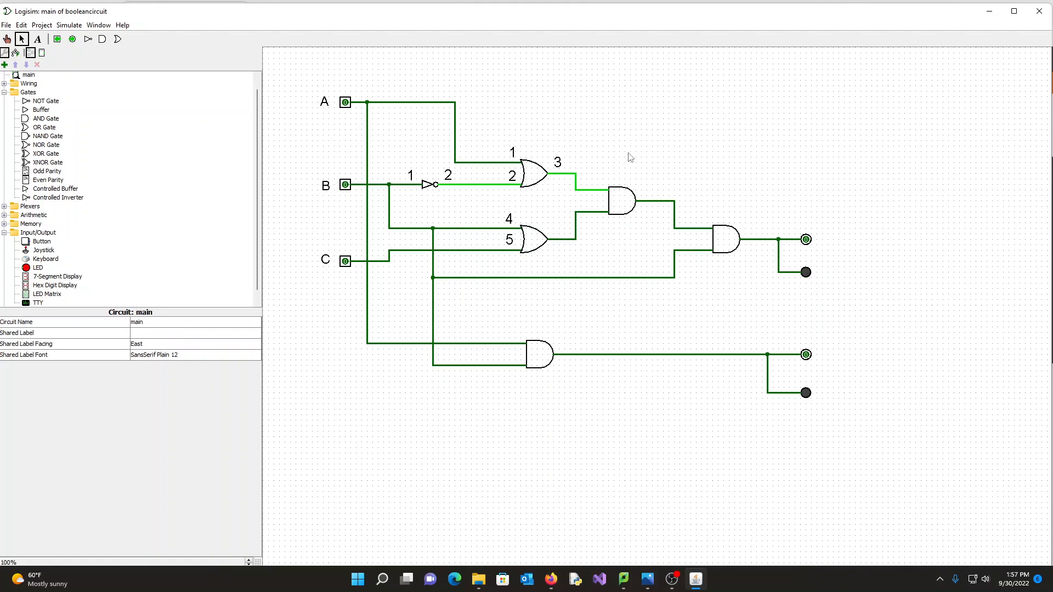
# - Duplicate the "3" label to the lower OR gate's output and change the copy's text to "6"
pyautogui.click(558, 162)
pyautogui.hotkey('ctrl', 'd')
pyautogui.moveTo(558, 179); pyautogui.dragTo(547, 250)
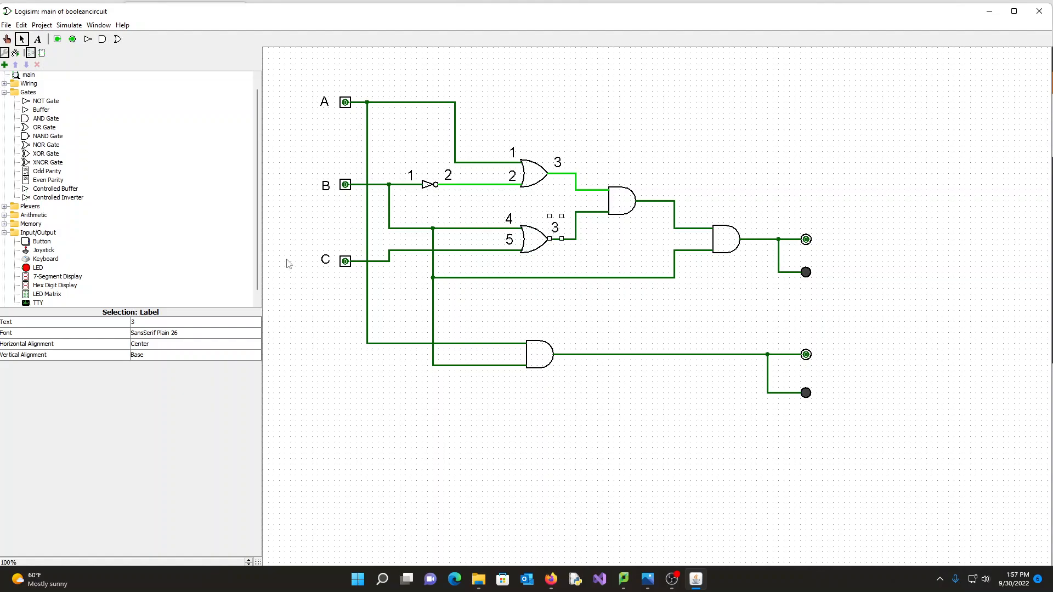
pyautogui.click(155, 323)
pyautogui.write('6')
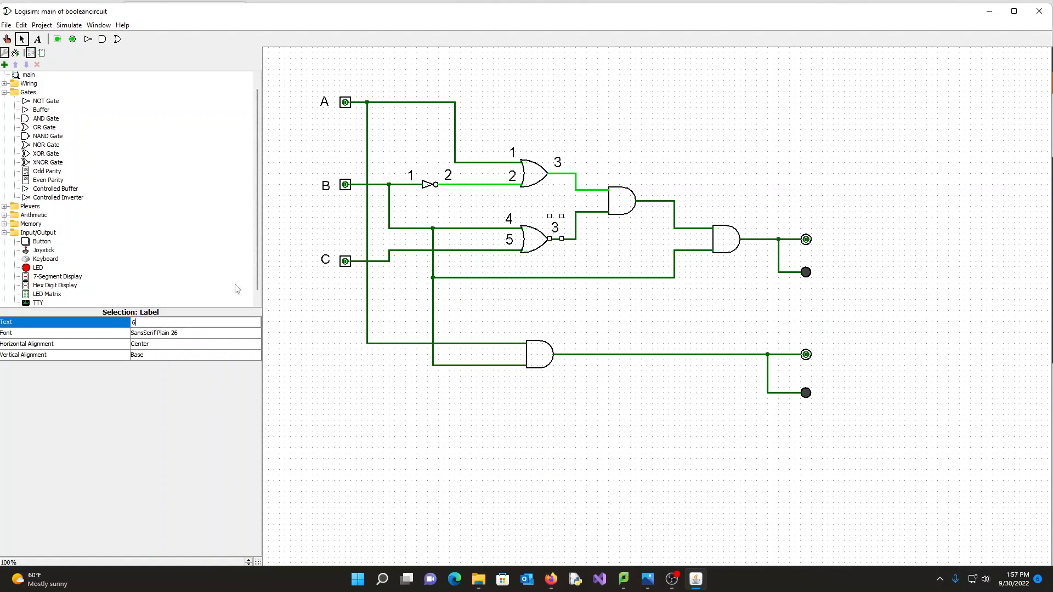
pyautogui.press('Return')
pyautogui.click(647, 116)
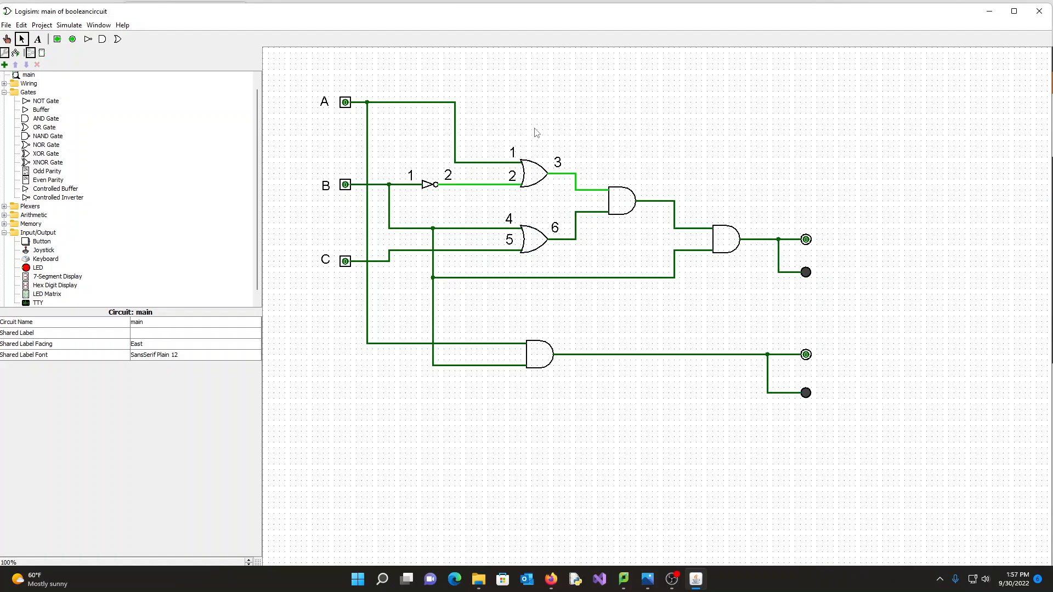
# - Add a text label "1" with font size 26 and position it just above the upper input wire of the AND gate fed by the OR gates
pyautogui.click(37, 39)
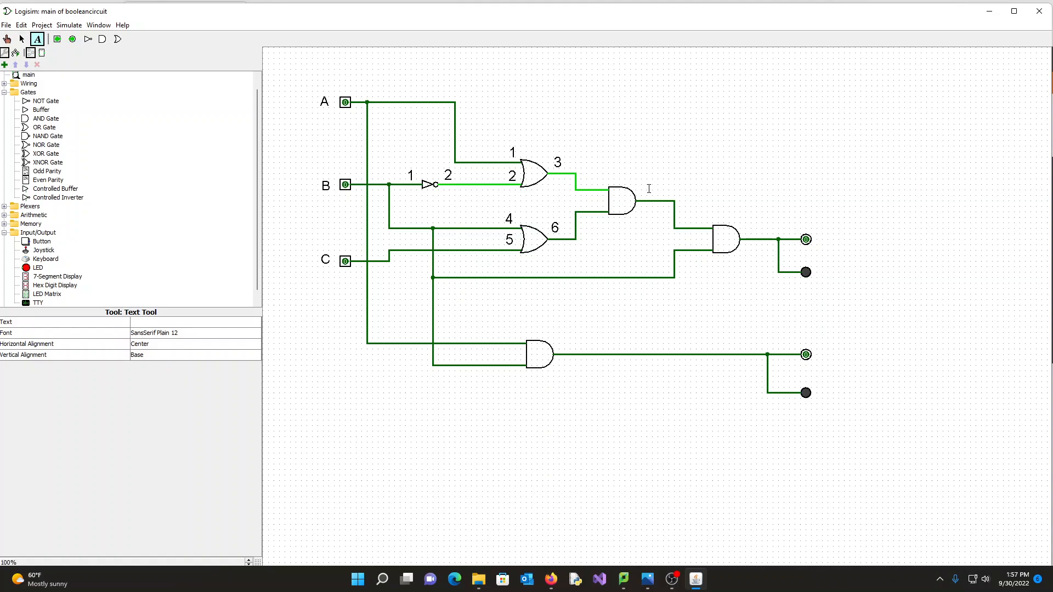
pyautogui.click(597, 175)
pyautogui.write('1')
pyautogui.click(177, 333)
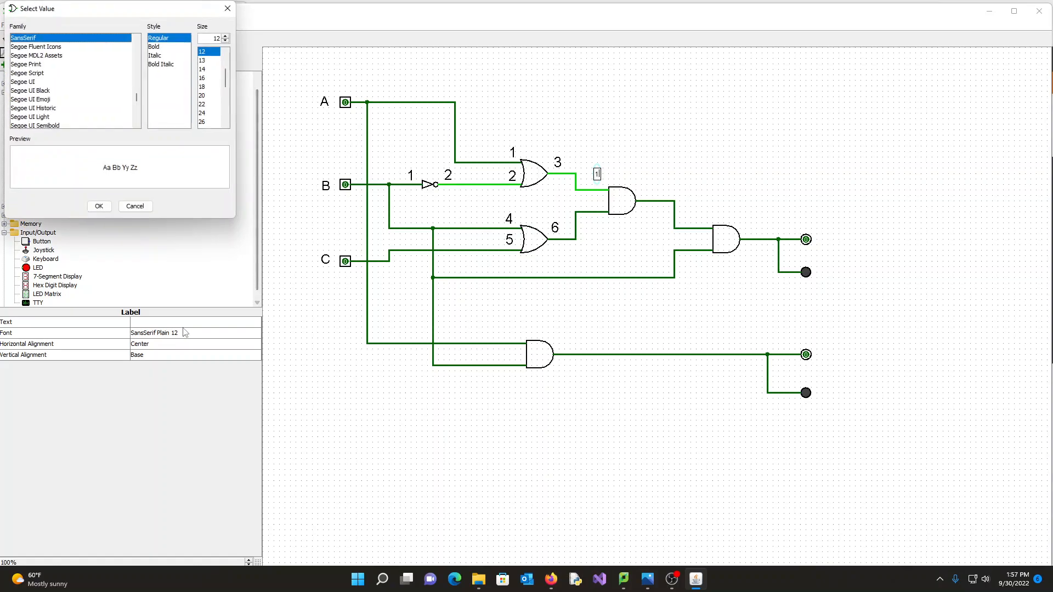
pyautogui.click(203, 122)
pyautogui.click(99, 206)
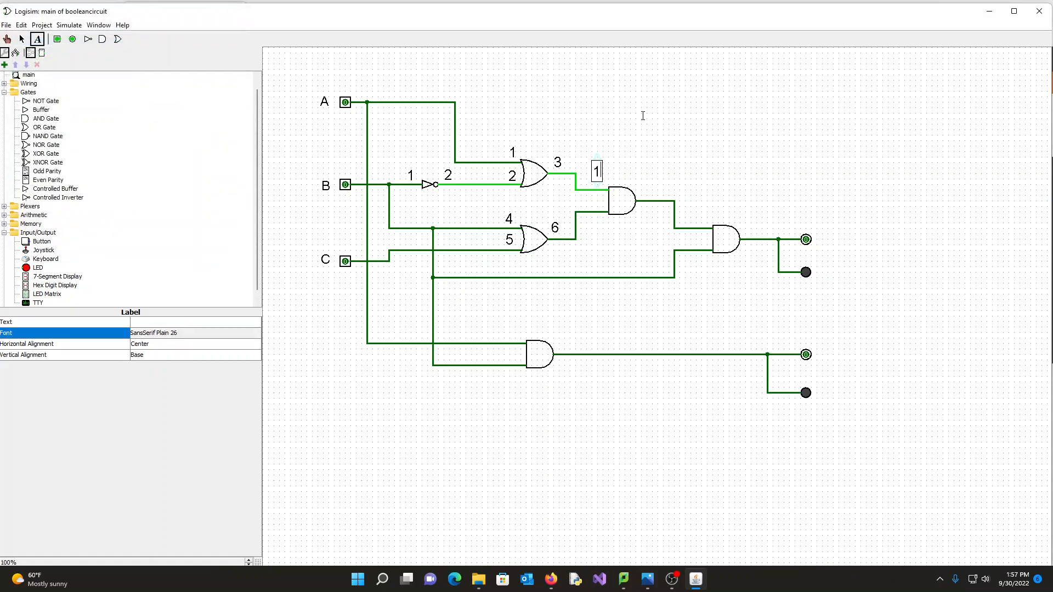
pyautogui.click(22, 39)
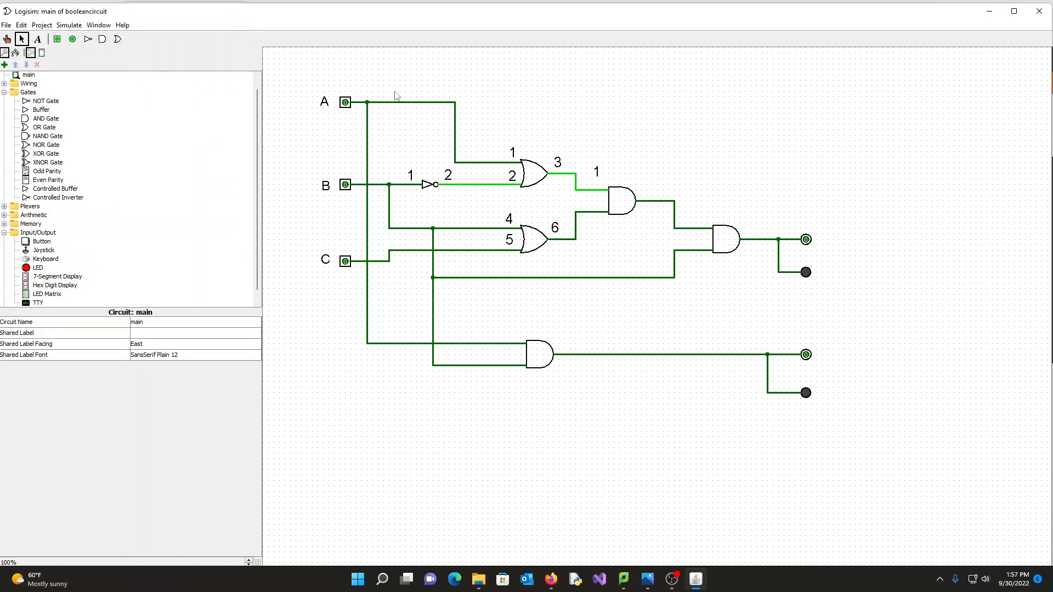
pyautogui.click(598, 171)
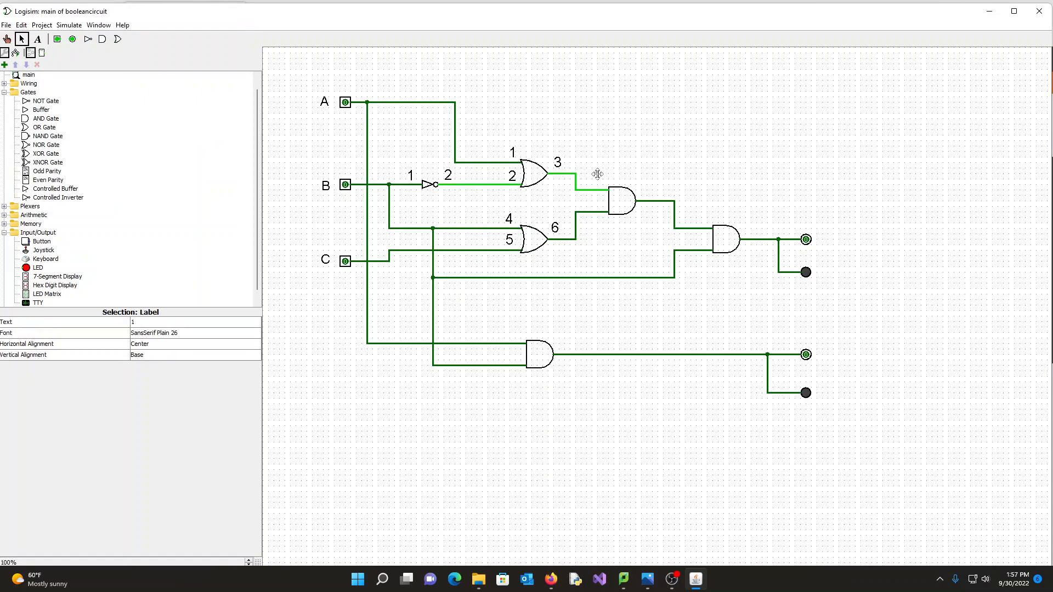
pyautogui.moveTo(597, 178); pyautogui.dragTo(598, 178)
pyautogui.click(641, 160)
# - Try to duplicate the "1" label at the AND gate fed by the OR gates, then delete both overlapping labels
pyautogui.click(597, 179)
pyautogui.hotkey('ctrl', 'd')
pyautogui.click(597, 197)
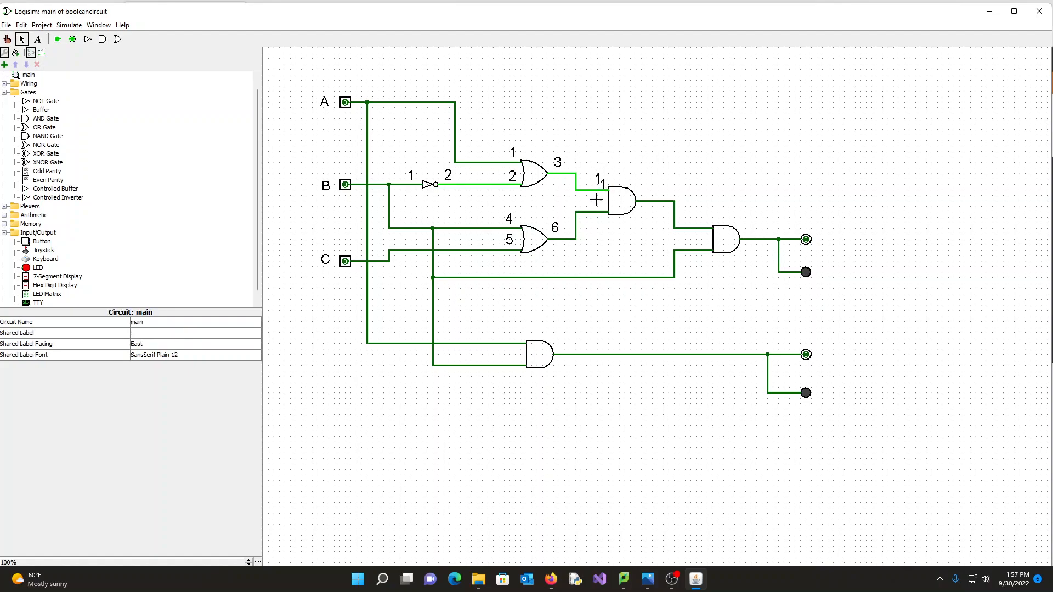
pyautogui.click(603, 183)
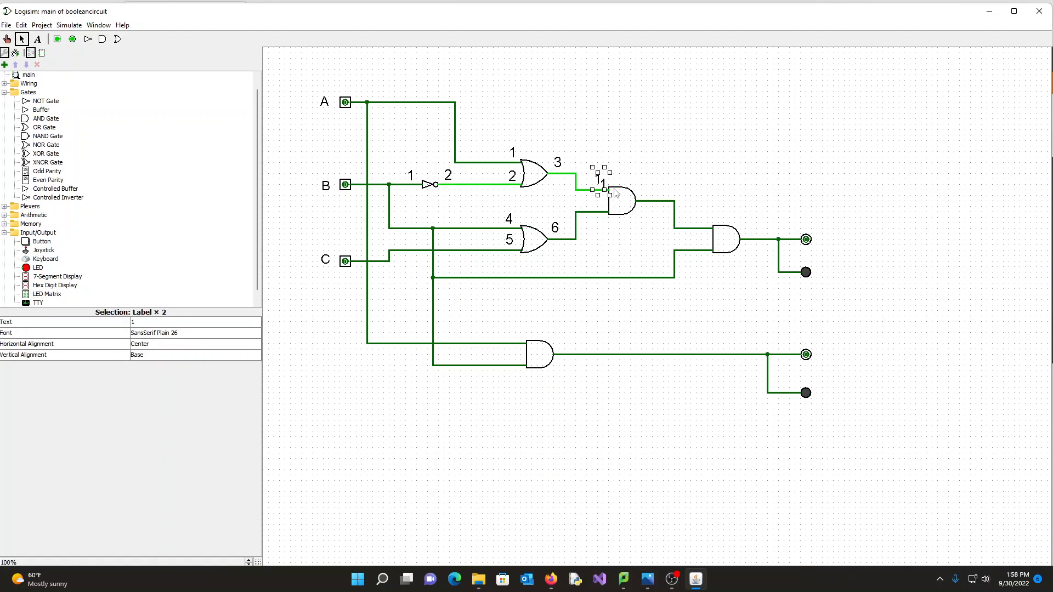
pyautogui.press('Delete')
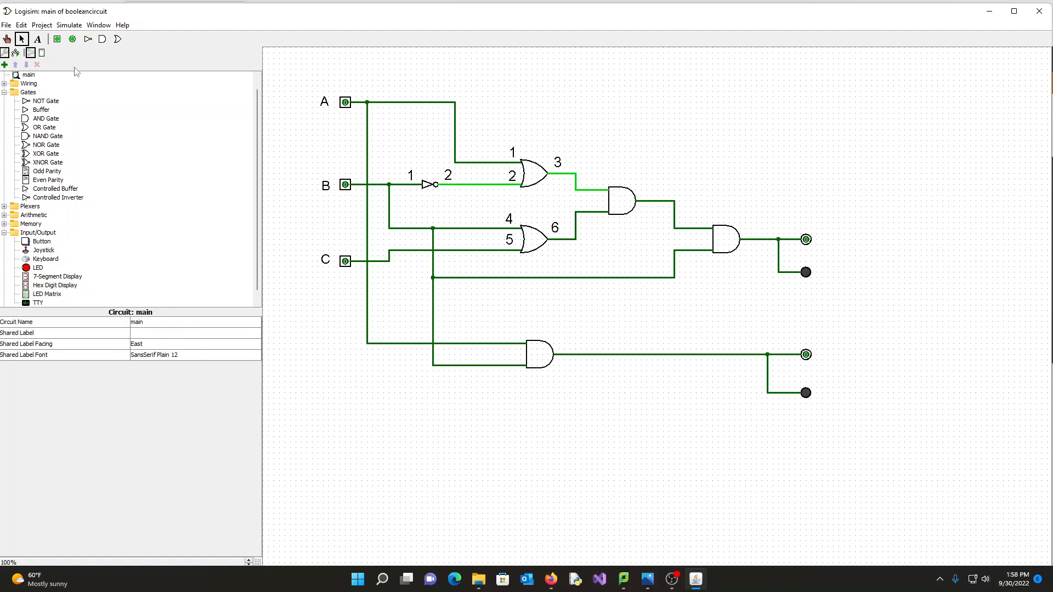
# - Add a new text label "1" with font size 26 just above the upper input of the AND gate fed by the OR gates
pyautogui.click(43, 41)
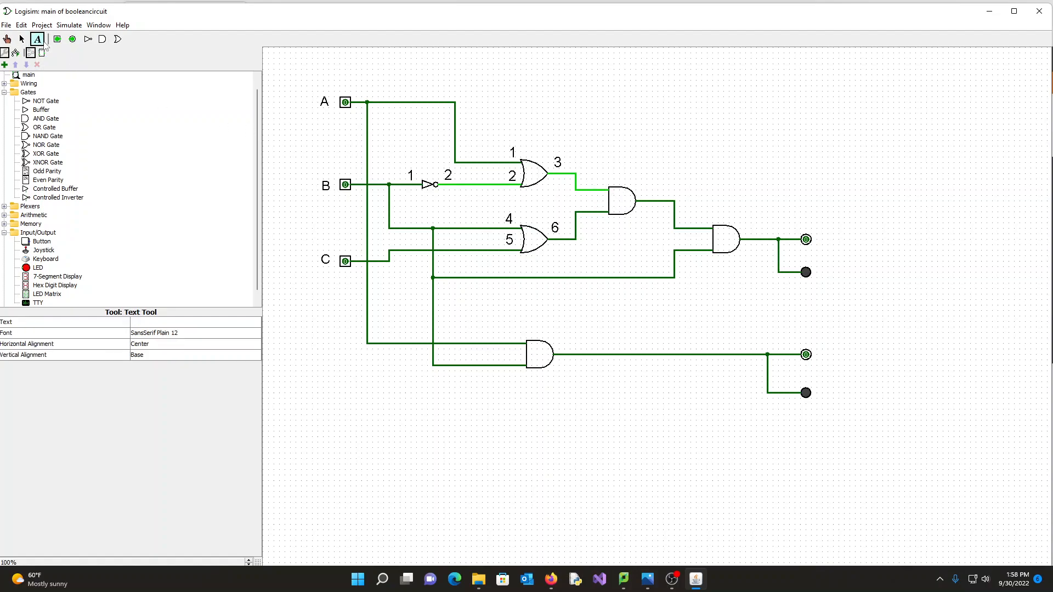
pyautogui.click(597, 176)
pyautogui.click(184, 335)
pyautogui.scroll(-3, 213, 87)
pyautogui.click(208, 122)
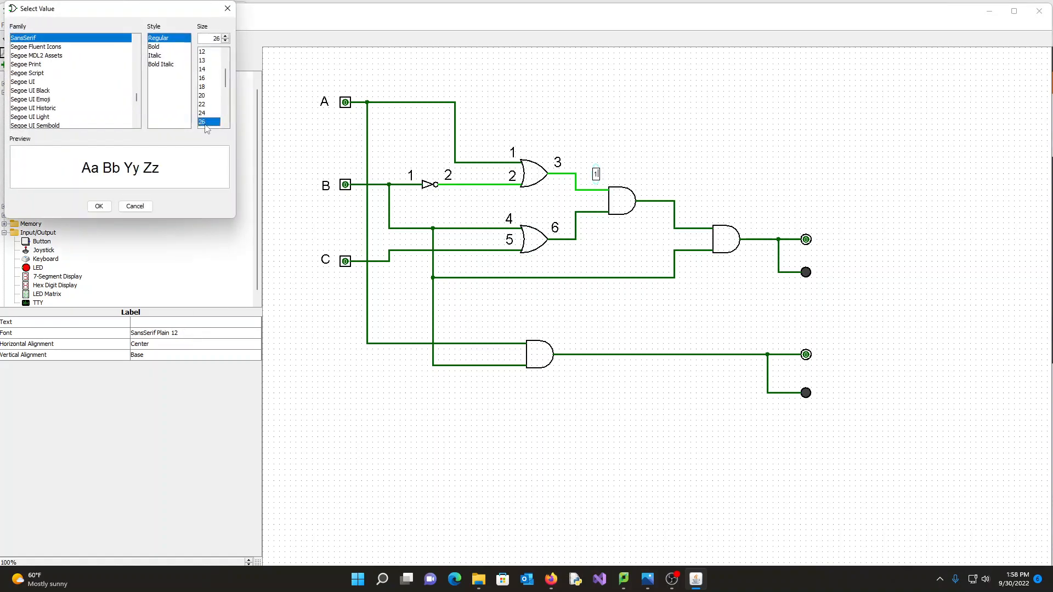
pyautogui.click(99, 207)
pyautogui.click(22, 39)
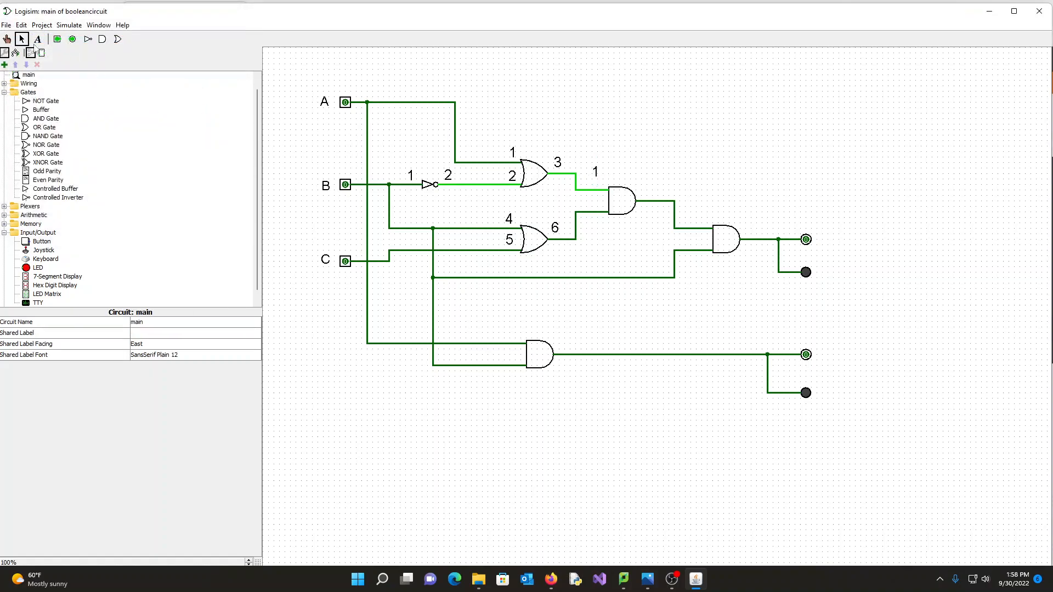
pyautogui.moveTo(595, 173); pyautogui.dragTo(597, 181)
# - Add a text label "2" with font size 26 and position it just above the same AND gate's lower input wire
pyautogui.click(37, 39)
pyautogui.click(593, 231)
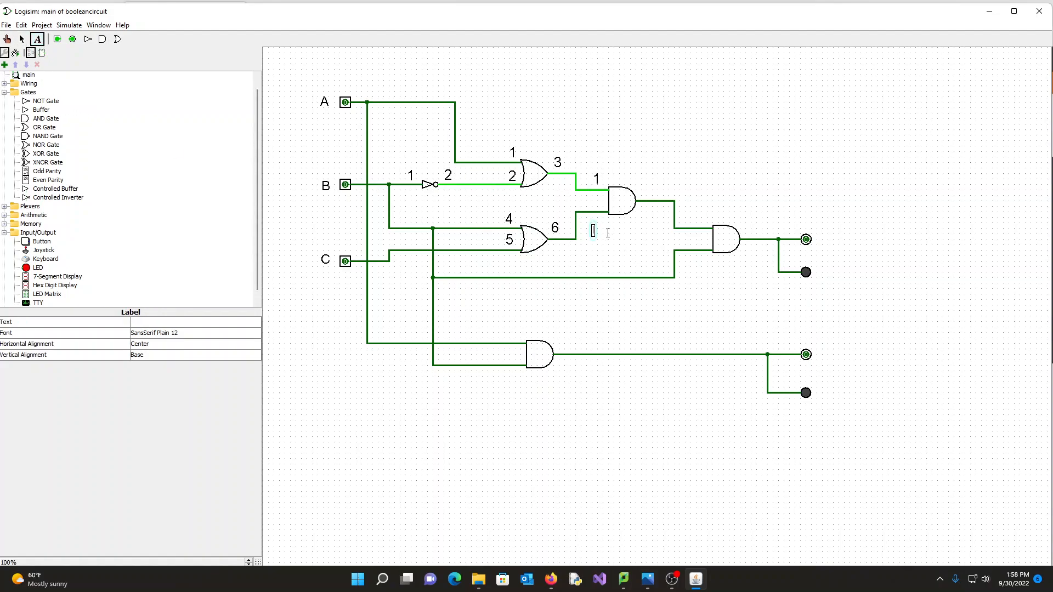
pyautogui.click(189, 333)
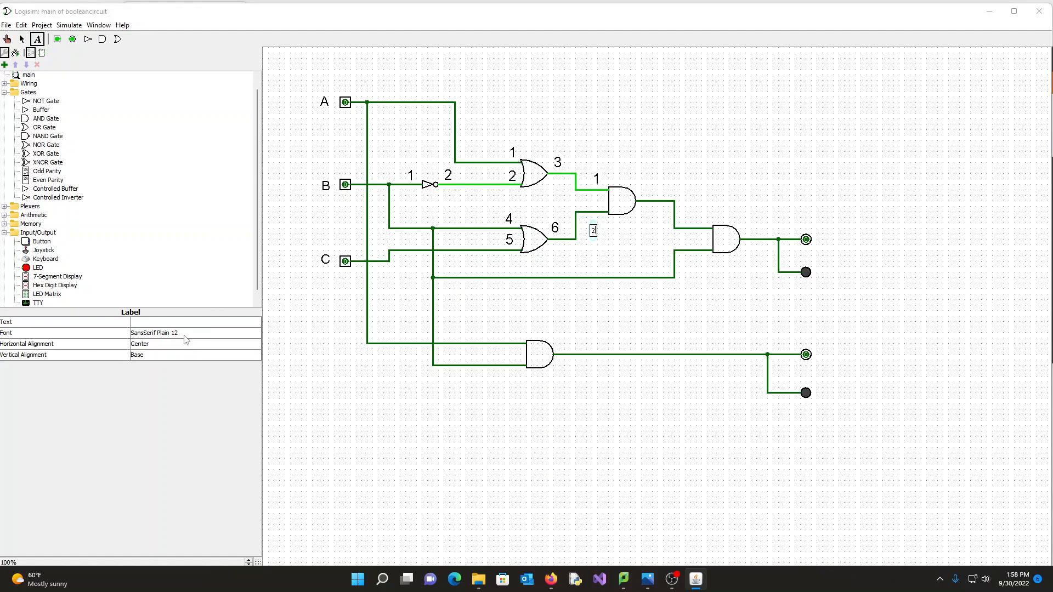
pyautogui.click(202, 122)
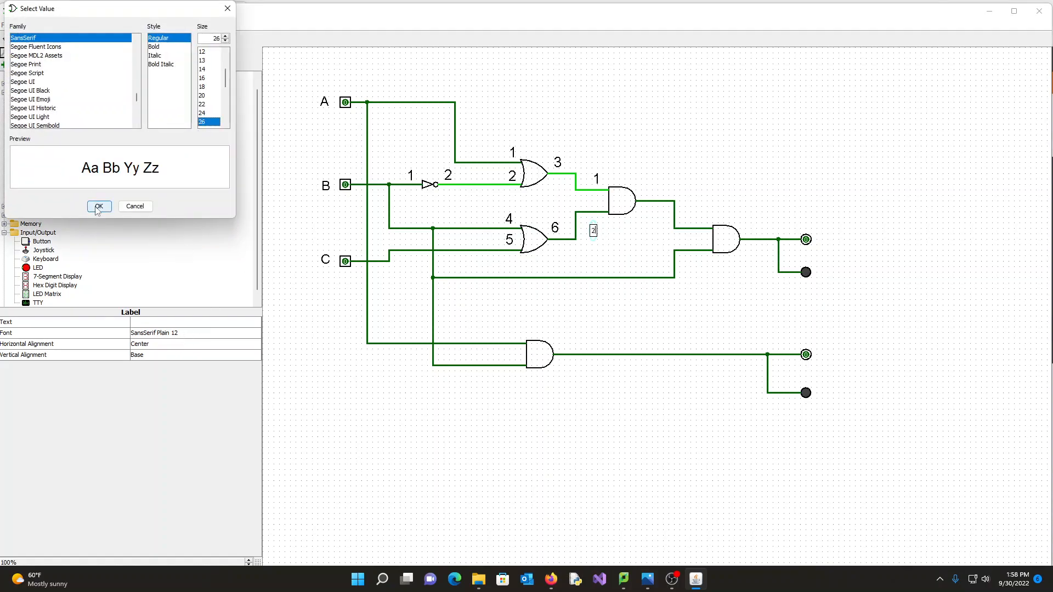
pyautogui.click(98, 207)
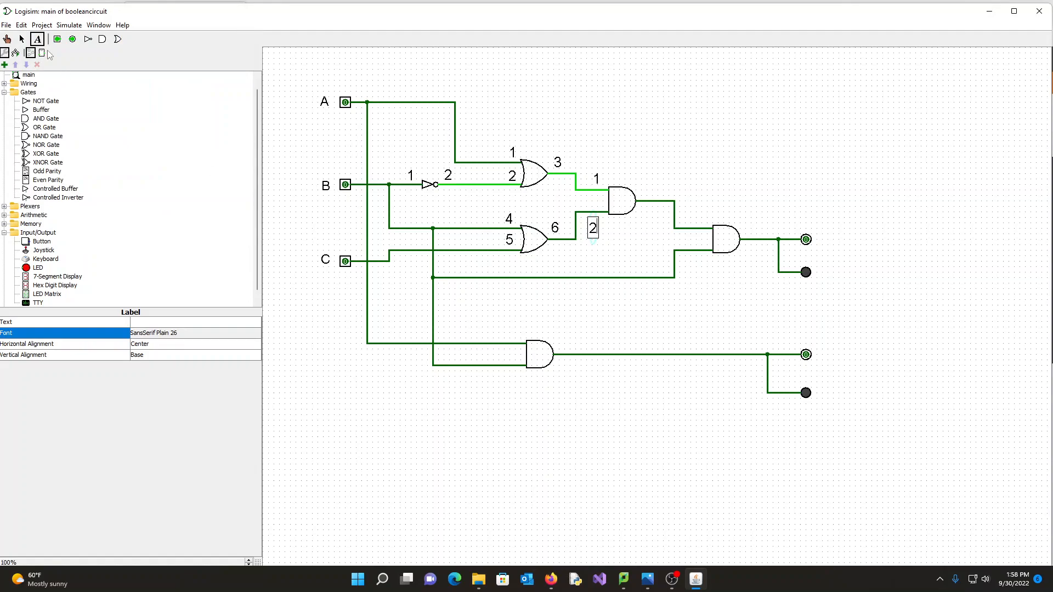
pyautogui.click(22, 39)
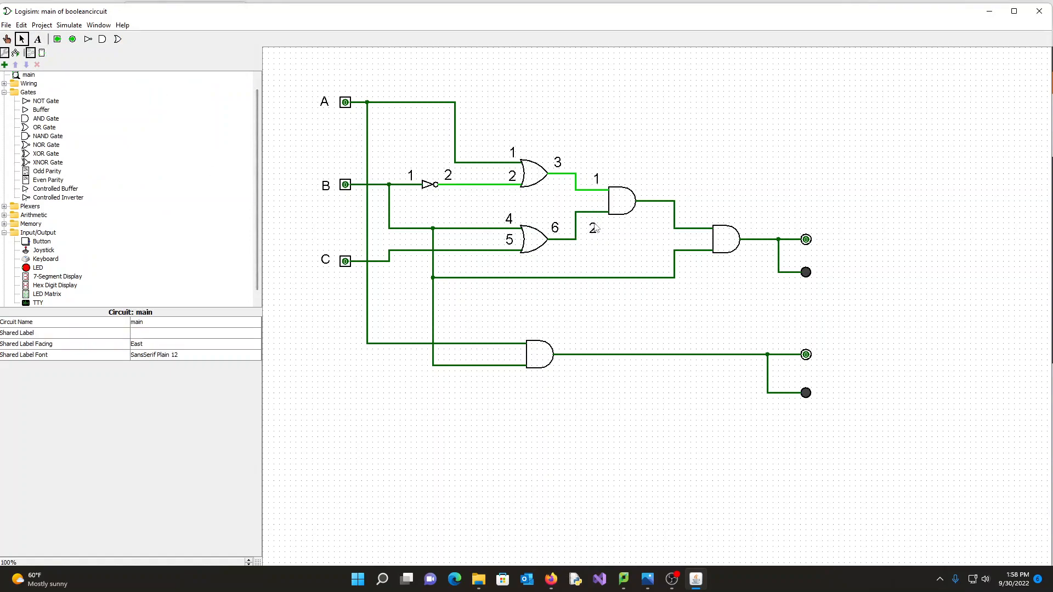
pyautogui.moveTo(594, 229); pyautogui.dragTo(597, 203)
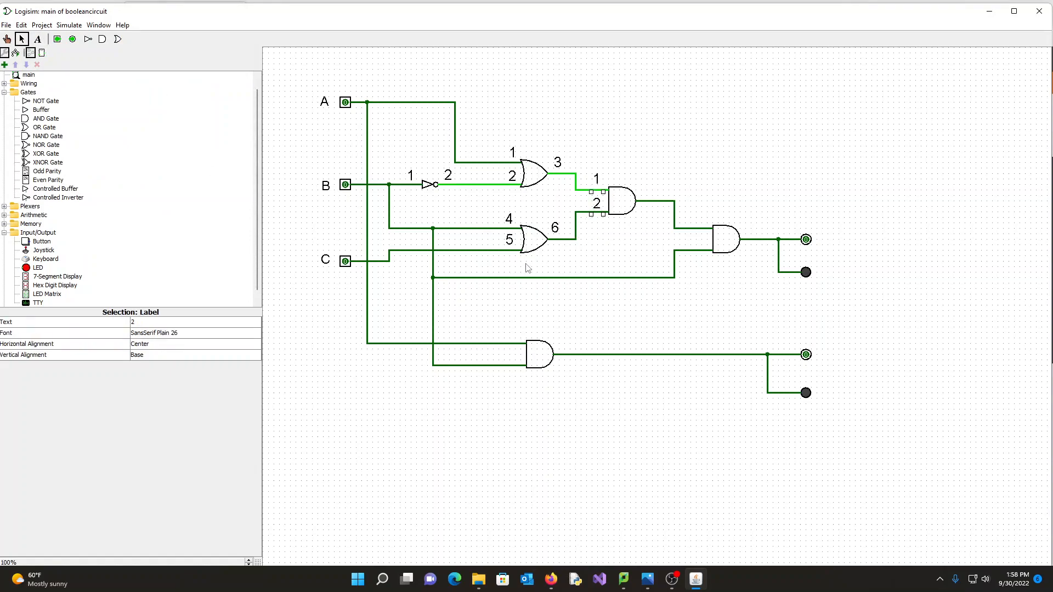
# - Add a text label "3" with font size 26 and position it just above the output wire of the AND gate fed by the OR gates
pyautogui.click(37, 39)
pyautogui.click(646, 185)
pyautogui.write('3')
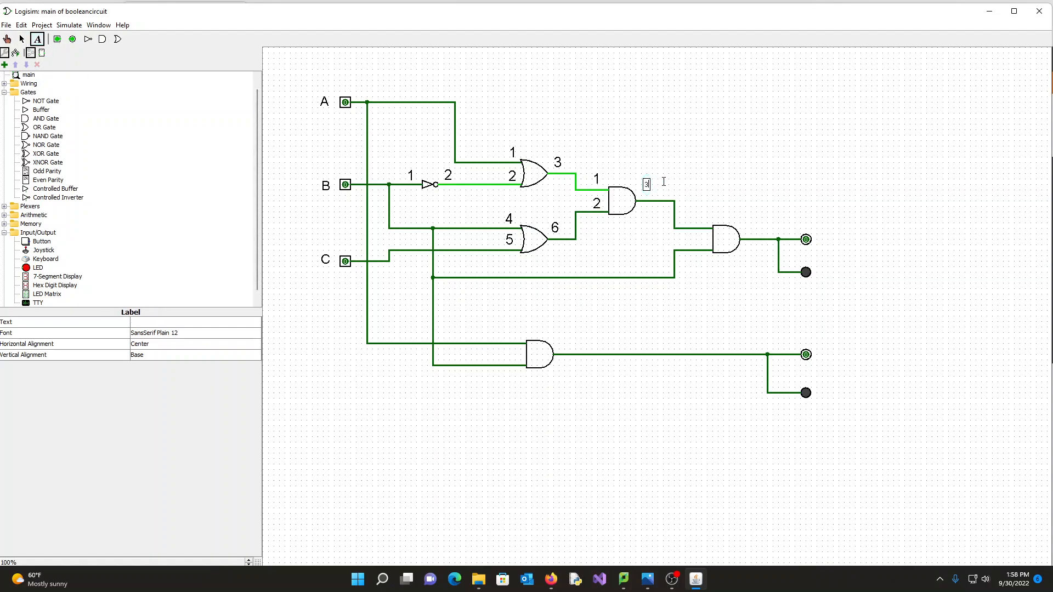
pyautogui.click(167, 337)
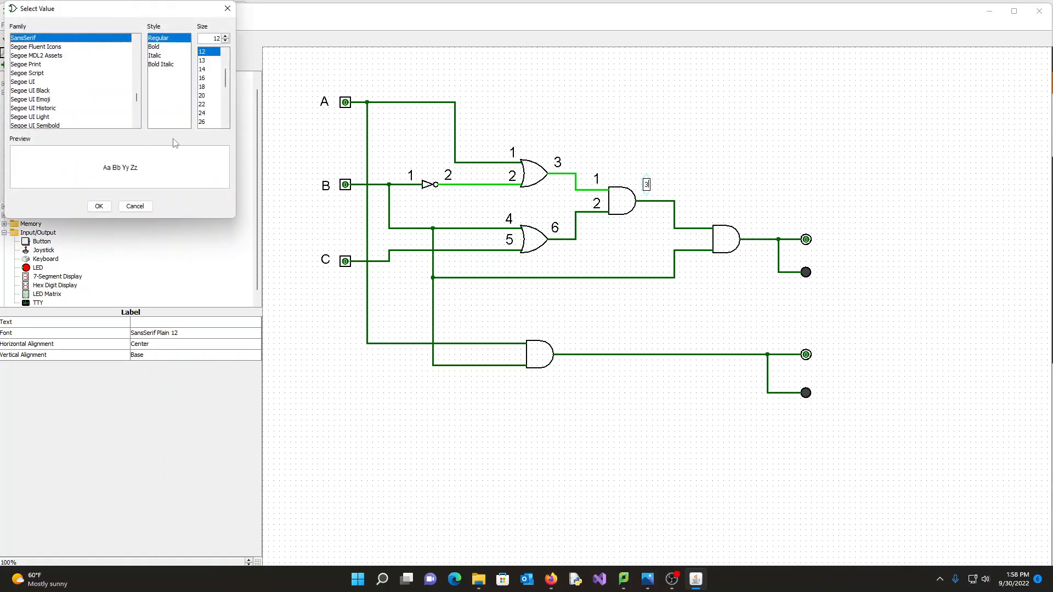
pyautogui.click(204, 122)
pyautogui.click(105, 210)
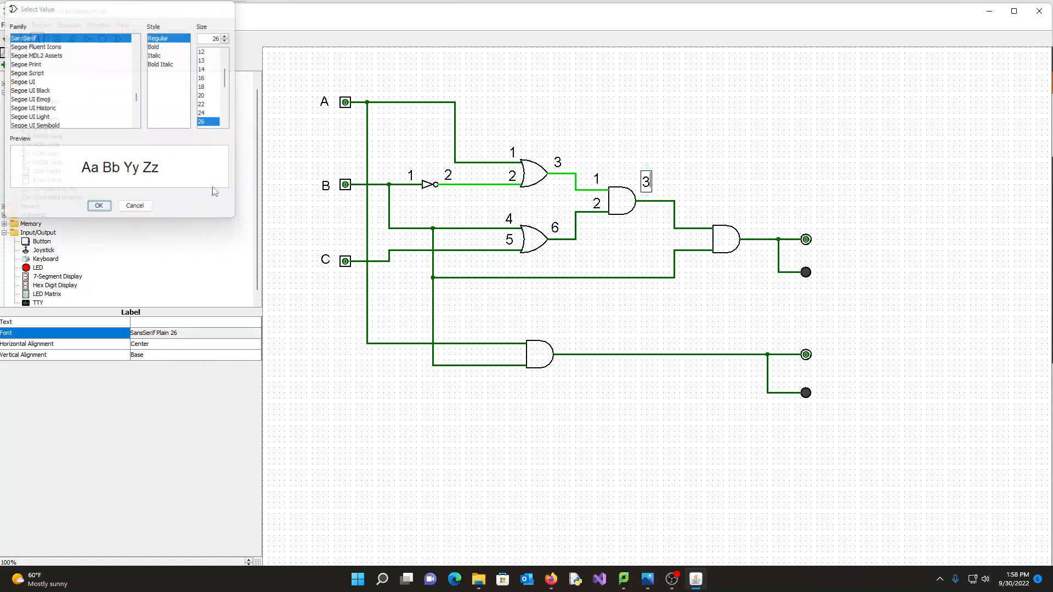
pyautogui.click(22, 39)
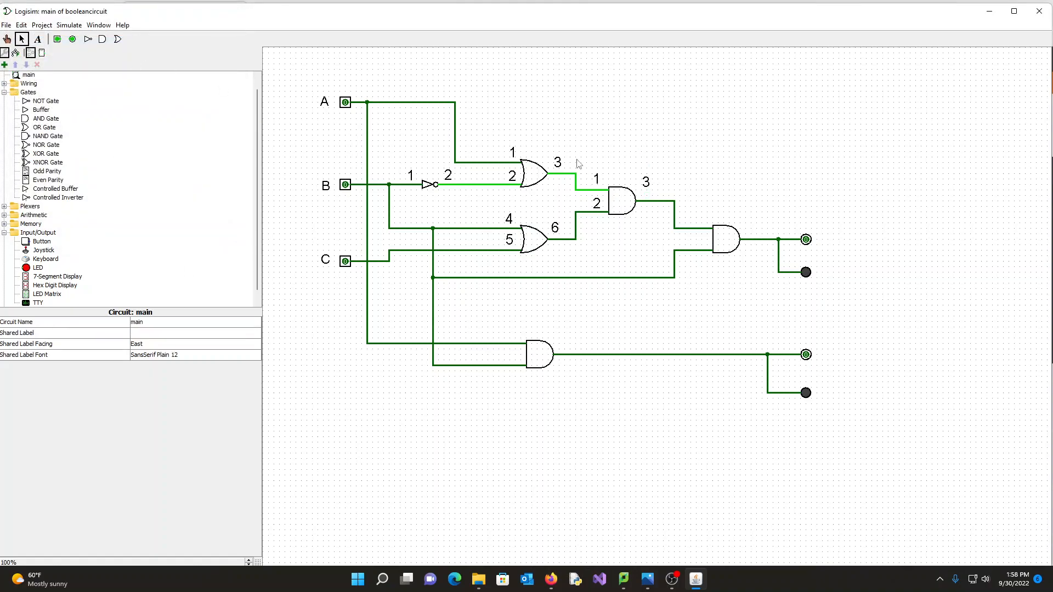
pyautogui.click(646, 185)
pyautogui.click(648, 231)
# - Add a text label "9" with font size 26 and position it just above the final AND gate's upper input wire
pyautogui.click(37, 39)
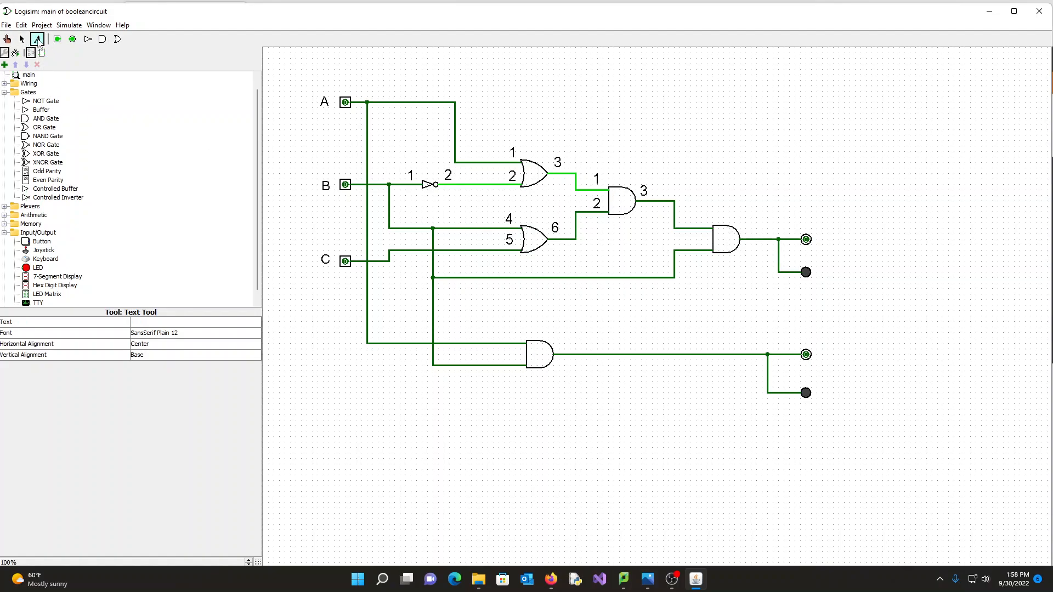
pyautogui.click(700, 214)
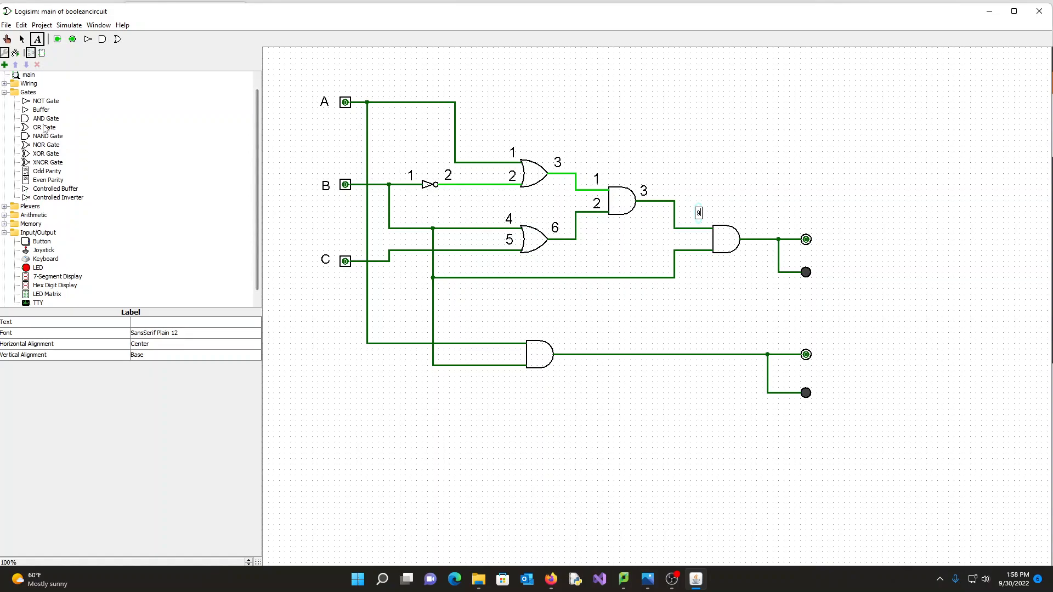
pyautogui.click(169, 336)
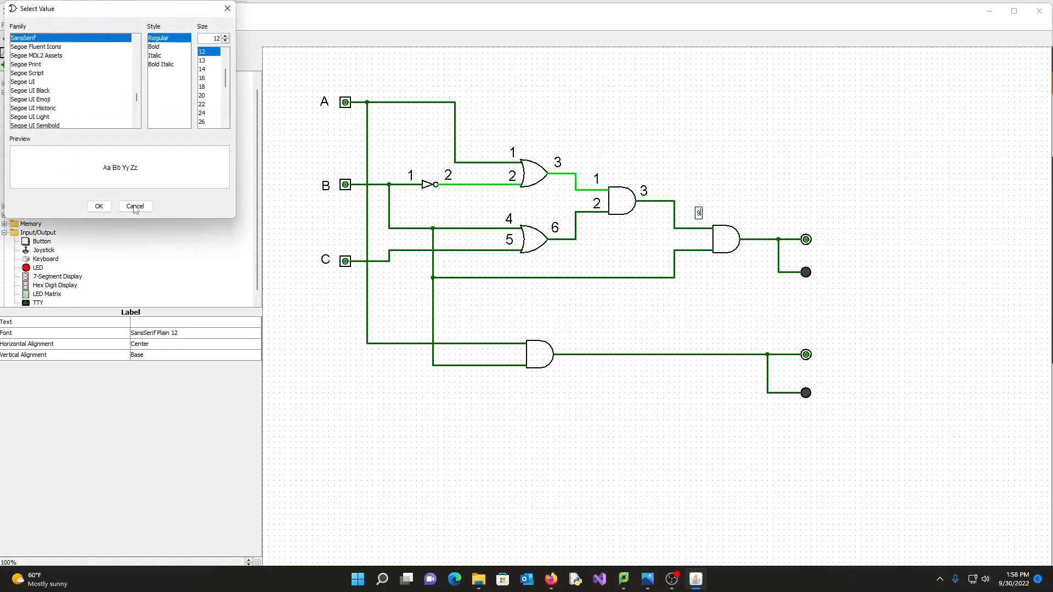
pyautogui.click(209, 121)
pyautogui.click(101, 206)
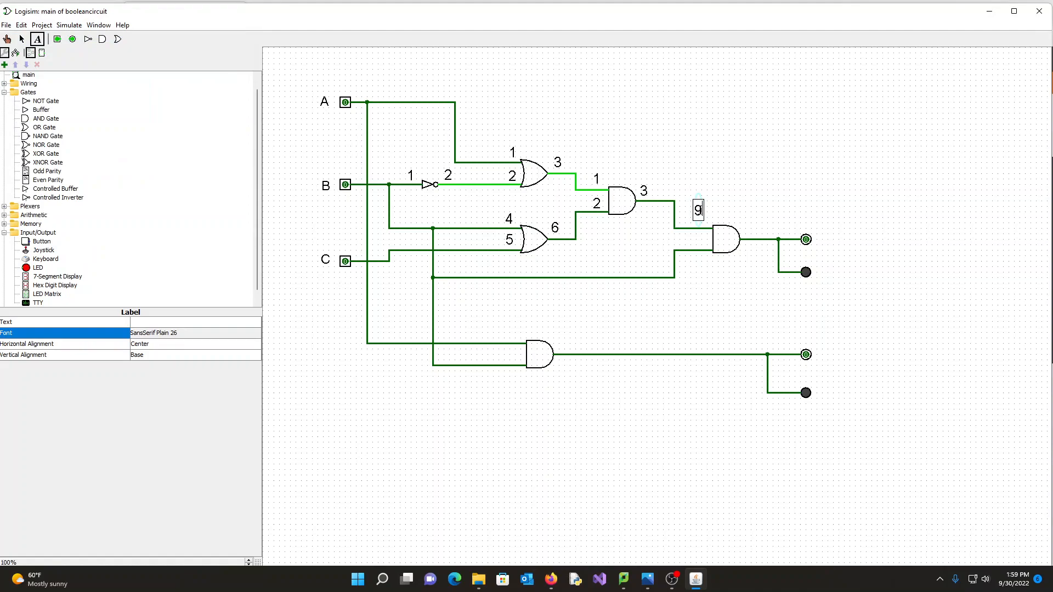
pyautogui.click(22, 39)
pyautogui.moveTo(698, 210); pyautogui.dragTo(703, 220)
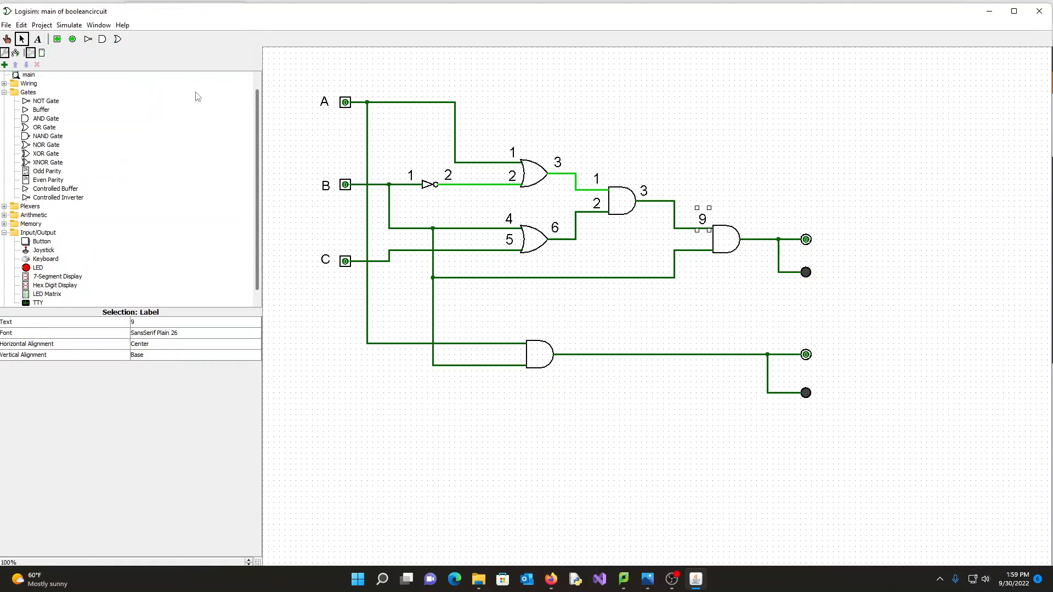
# - Add a text label "10" with font size 26 and position it just above the final AND gate's lower input wire
pyautogui.click(37, 39)
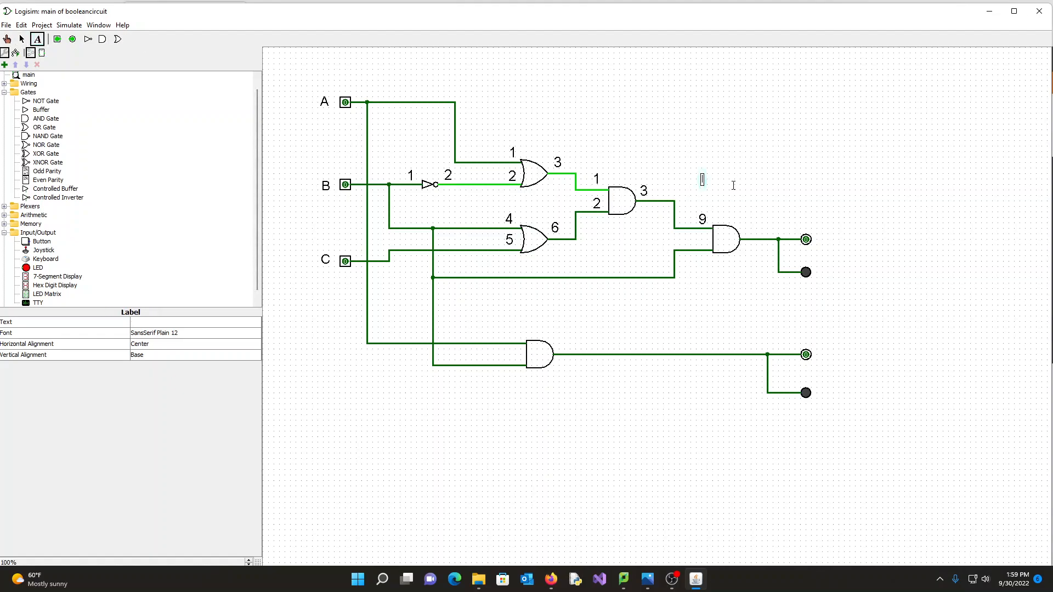
pyautogui.write('10')
pyautogui.click(165, 334)
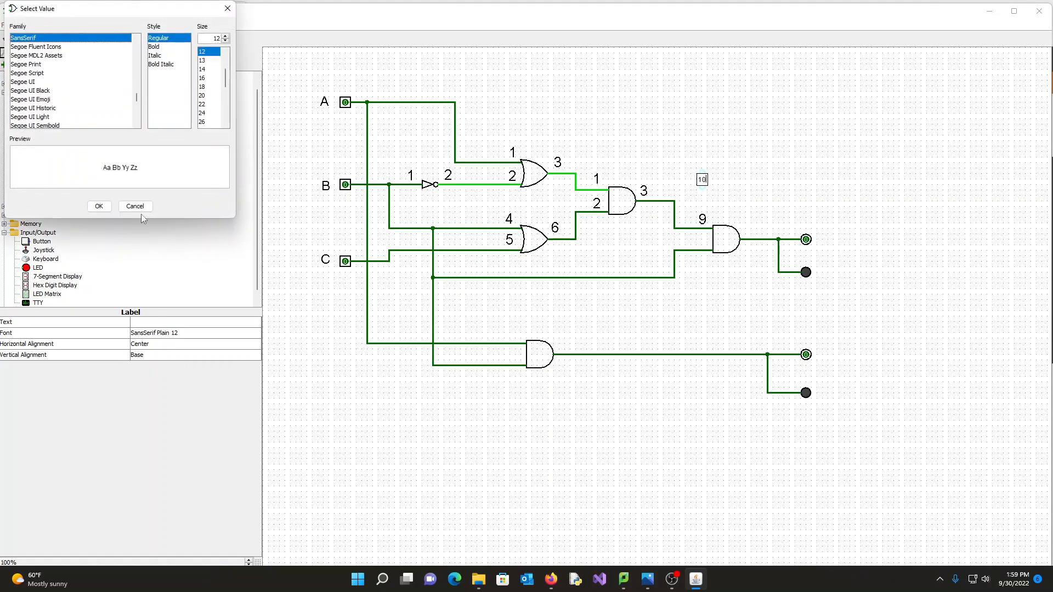
pyautogui.click(203, 122)
pyautogui.click(103, 206)
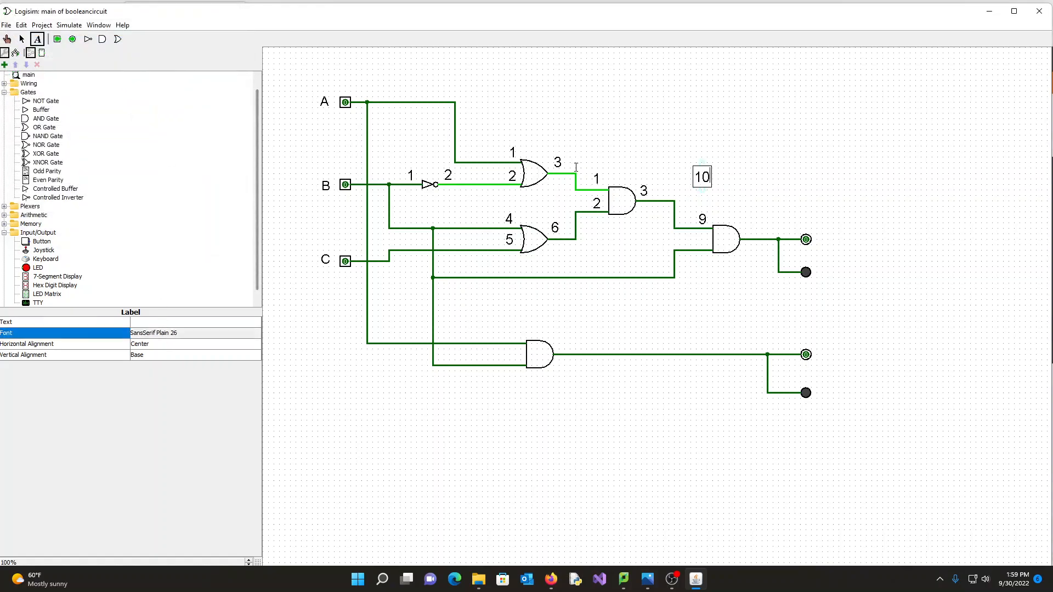
pyautogui.click(539, 115)
pyautogui.click(22, 39)
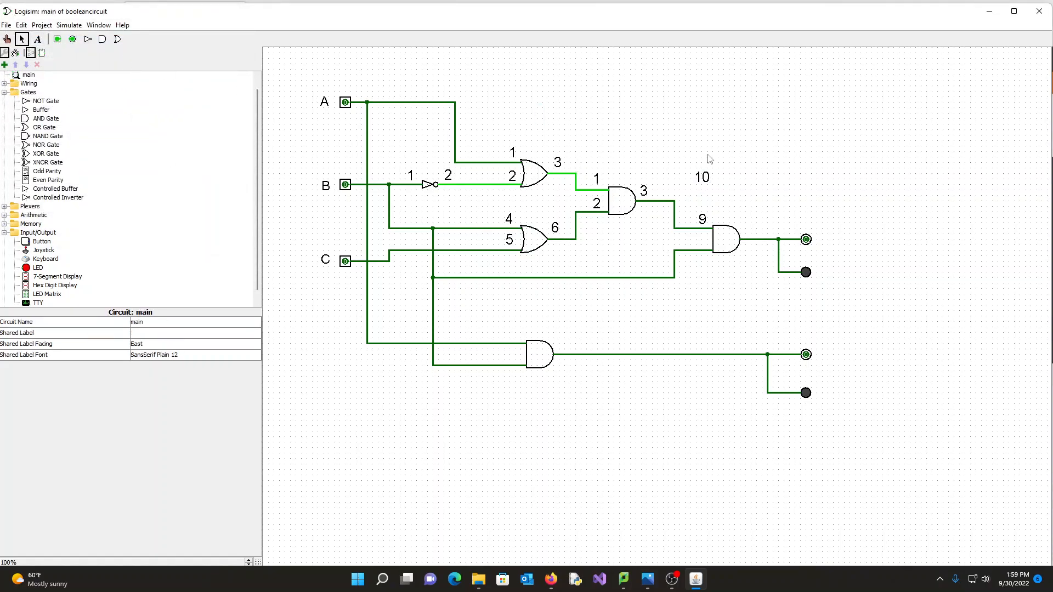
pyautogui.moveTo(706, 176); pyautogui.dragTo(705, 241)
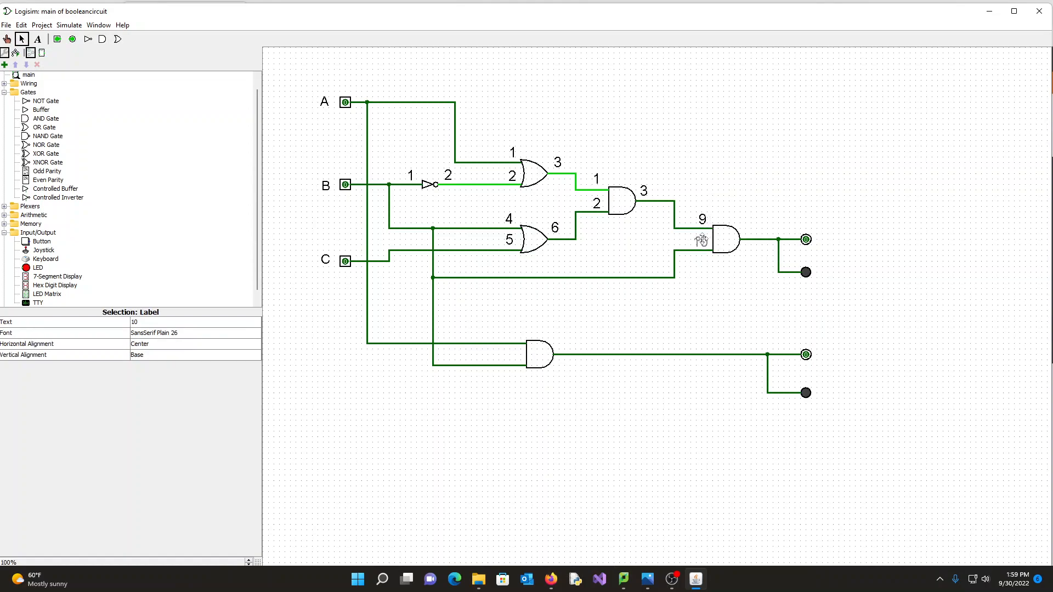
pyautogui.click(674, 147)
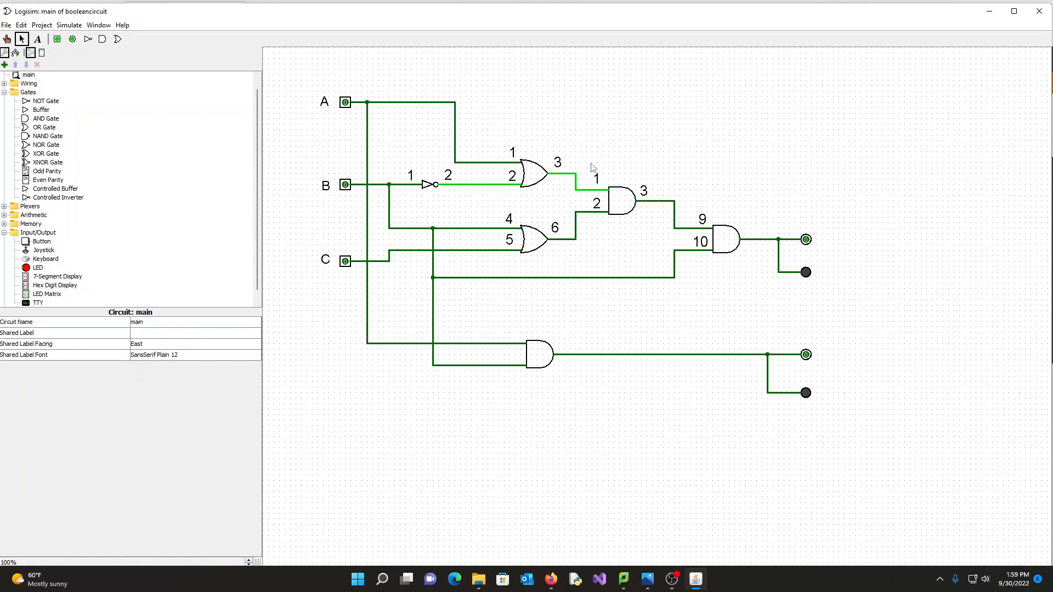
# - Add a text label "8" with font size 26 and position it just above the final AND gate's output wire
pyautogui.click(38, 39)
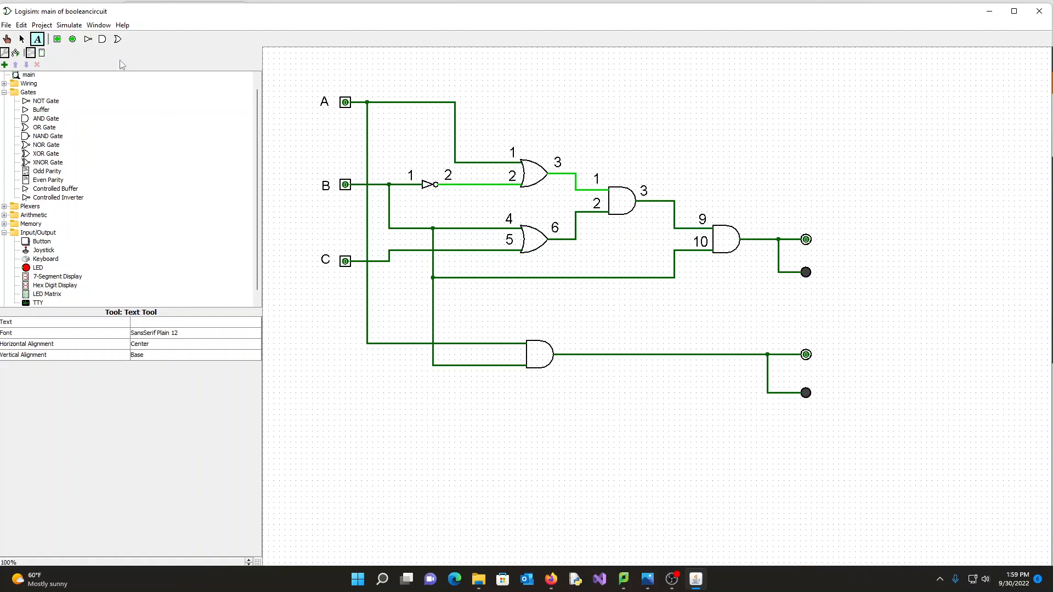
pyautogui.click(752, 222)
pyautogui.click(170, 333)
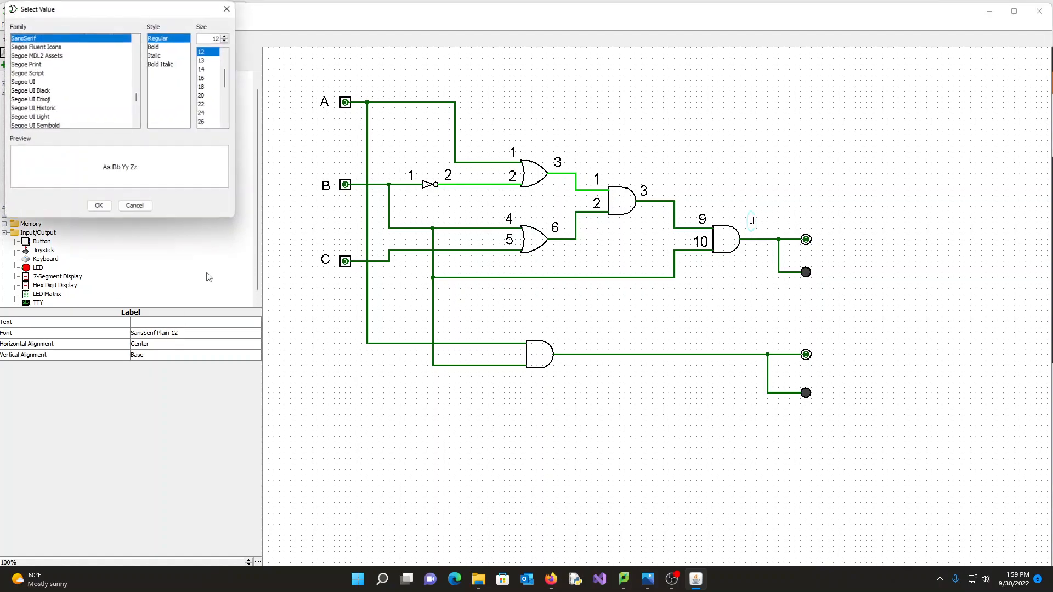
pyautogui.click(202, 123)
pyautogui.click(99, 207)
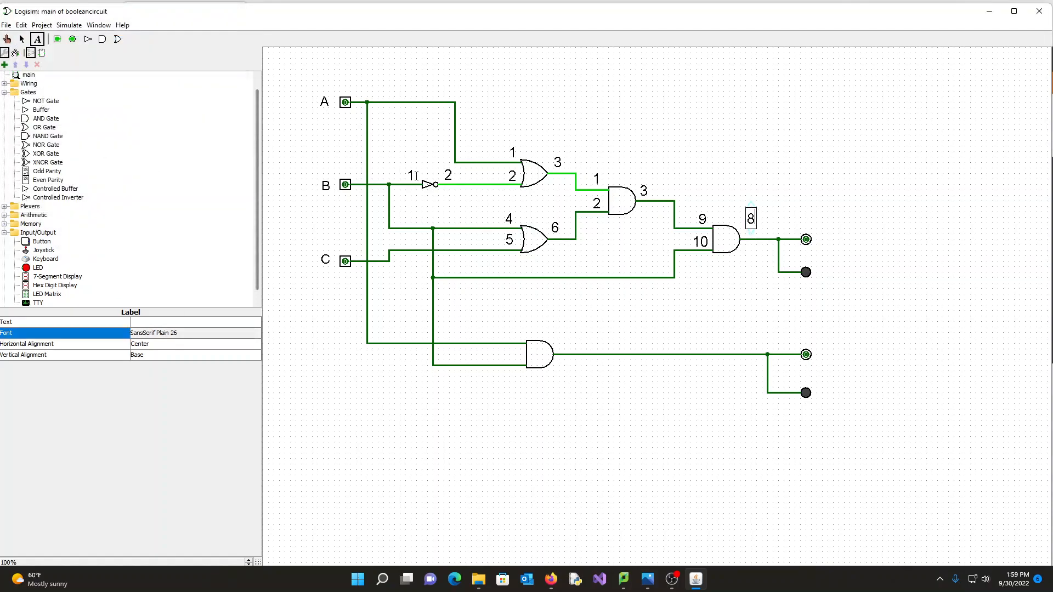
pyautogui.click(22, 39)
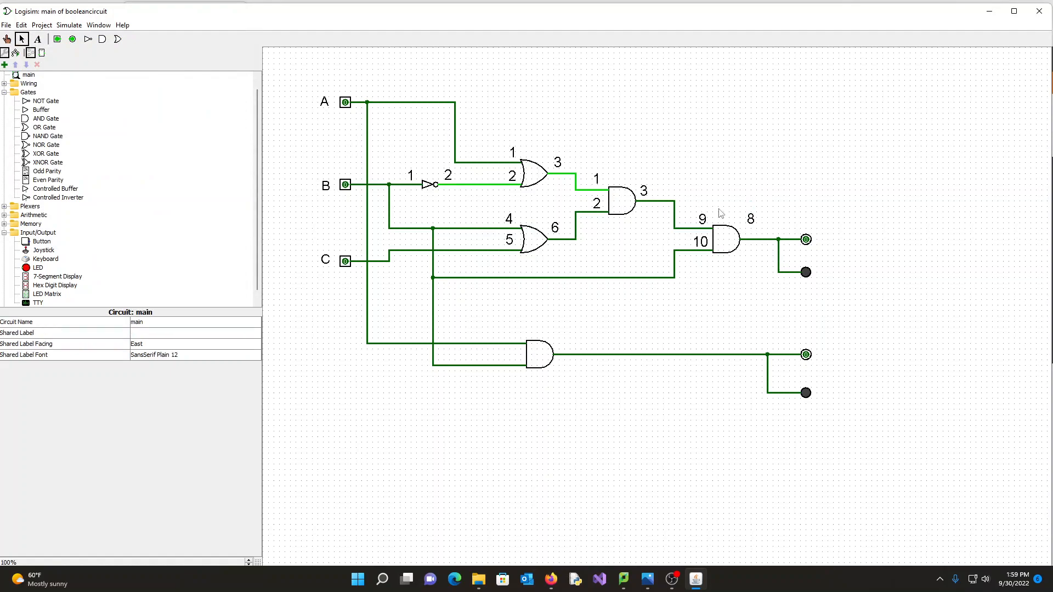
pyautogui.moveTo(751, 219); pyautogui.dragTo(749, 229)
pyautogui.click(732, 174)
# - Add a text label "4" with font size 26 and position it just above the lower circuit's AND gate upper input wire
pyautogui.click(37, 40)
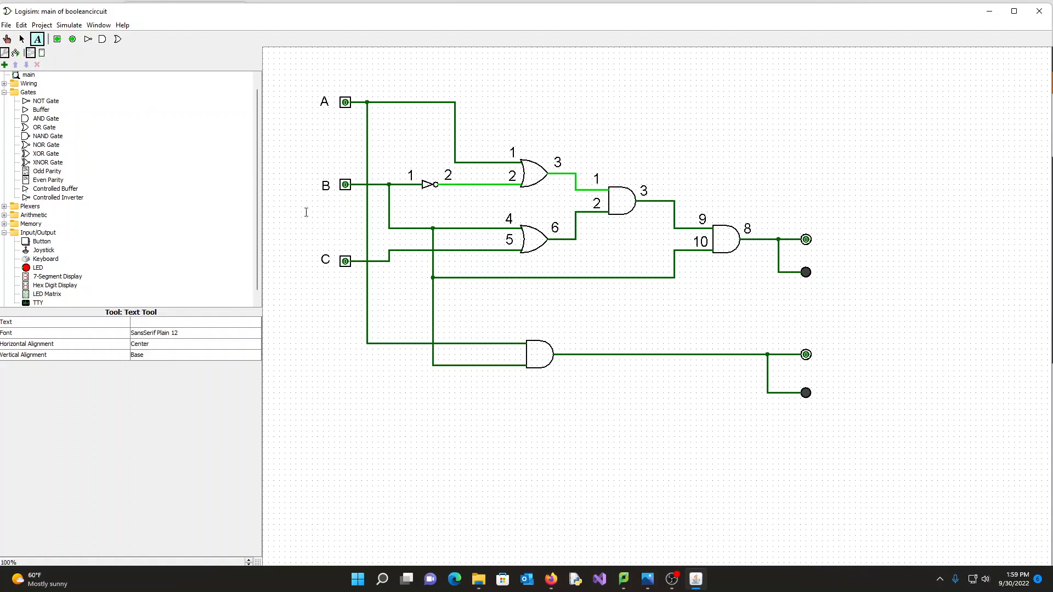
pyautogui.click(517, 326)
pyautogui.write('4')
pyautogui.click(196, 334)
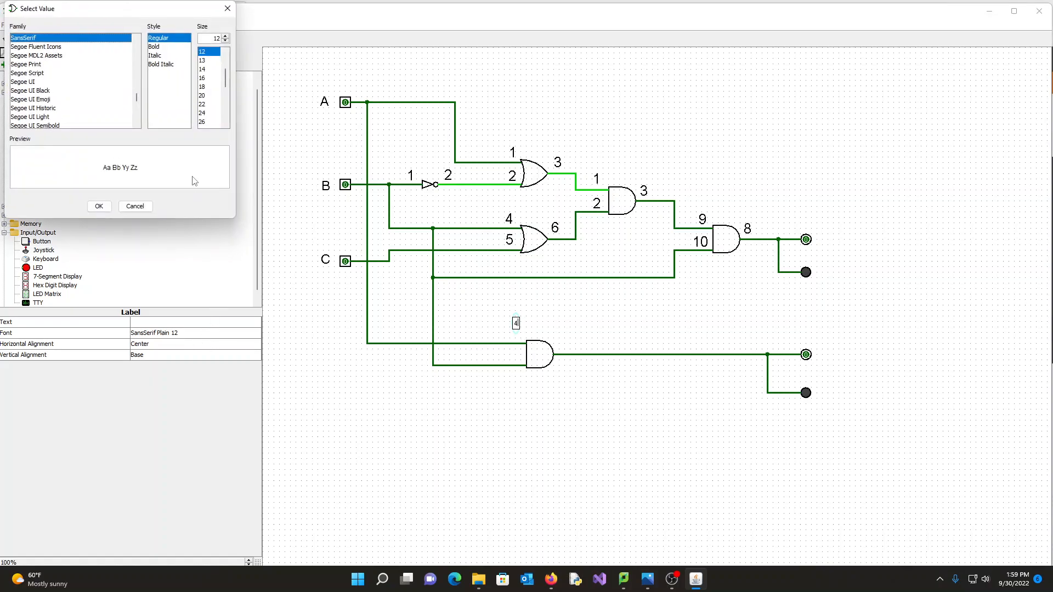
pyautogui.click(202, 122)
pyautogui.click(99, 207)
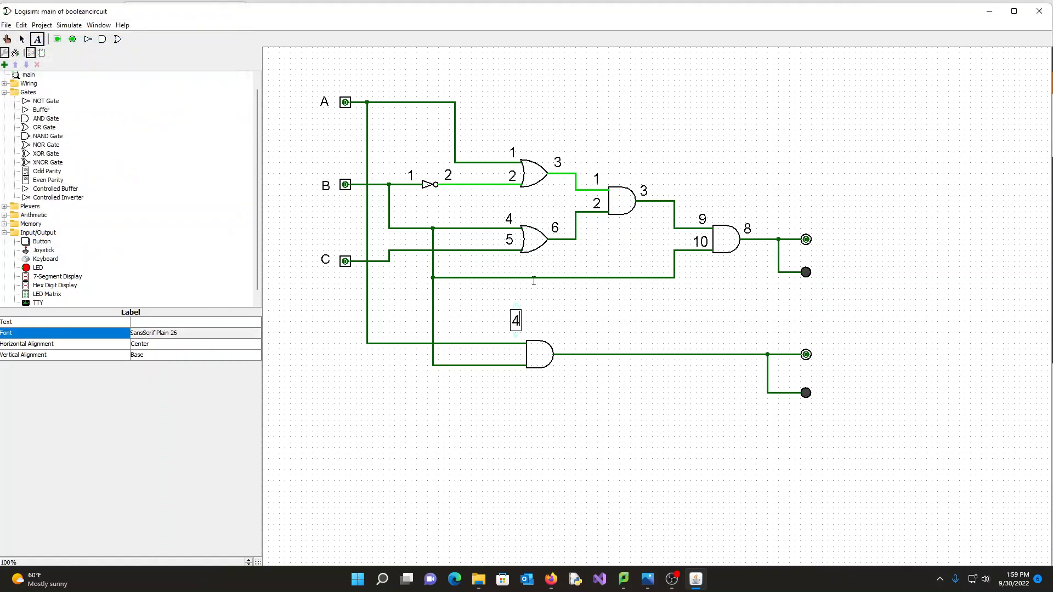
pyautogui.click(21, 39)
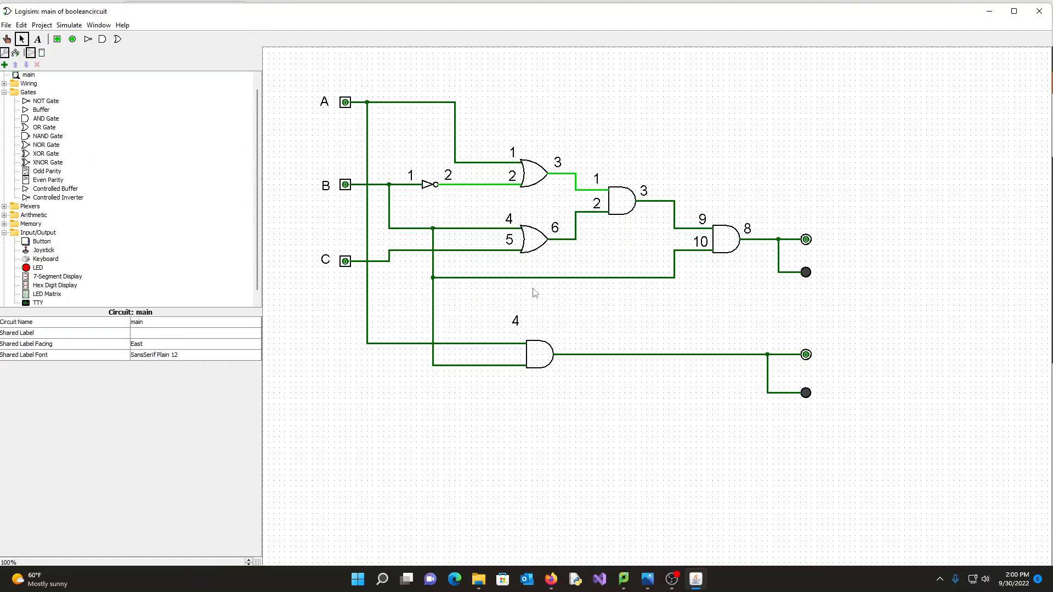
pyautogui.click(515, 323)
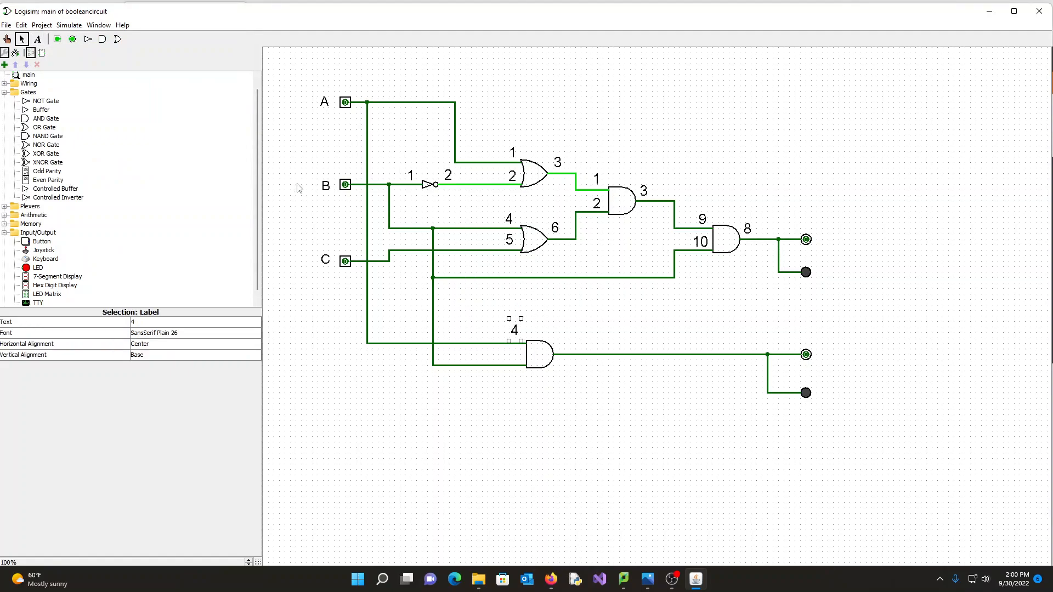
pyautogui.click(38, 39)
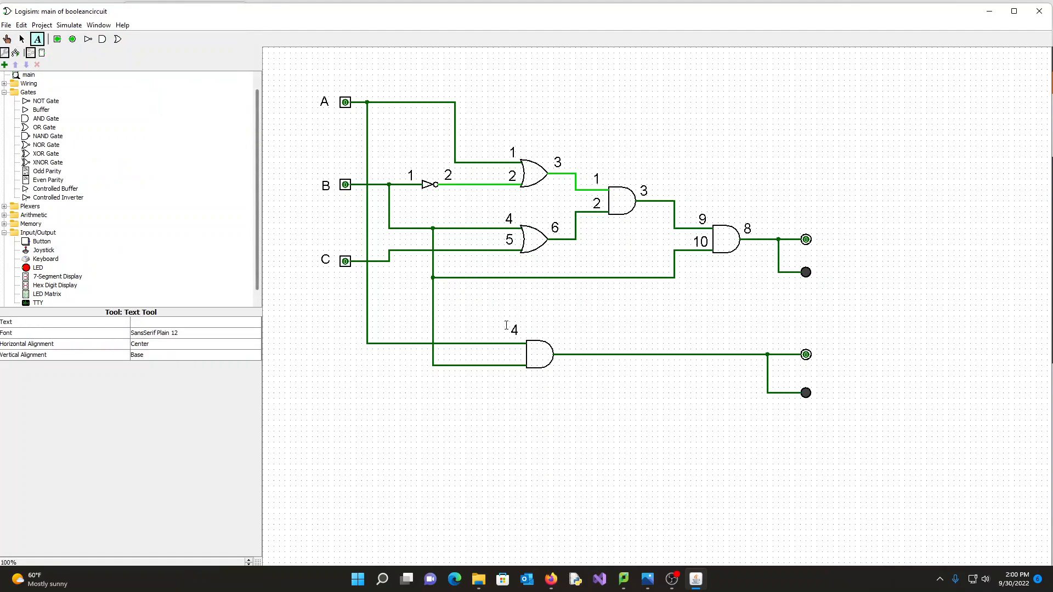
pyautogui.click(509, 353)
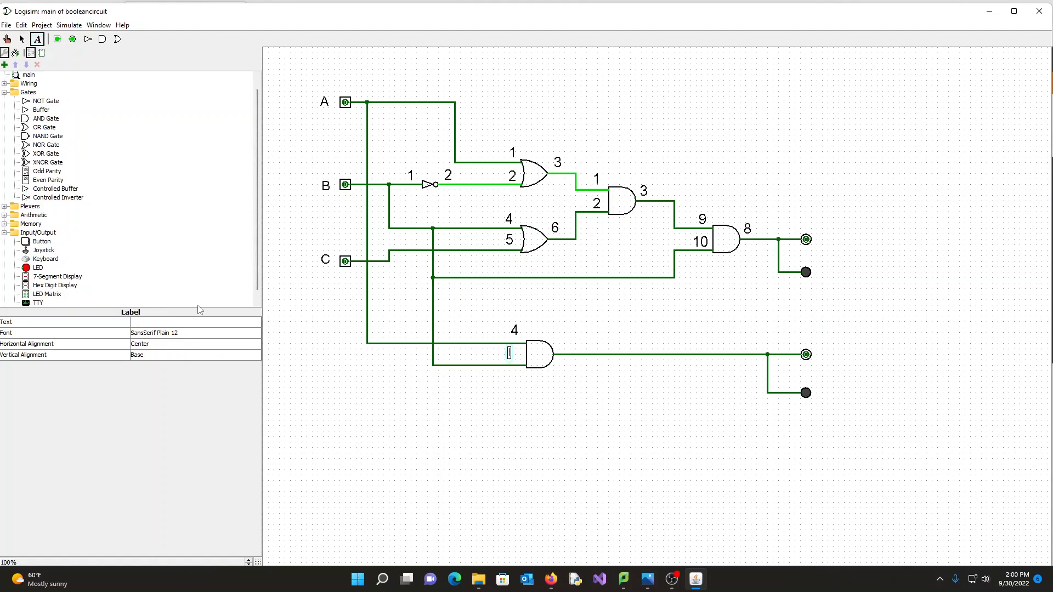
pyautogui.click(177, 339)
pyautogui.click(209, 122)
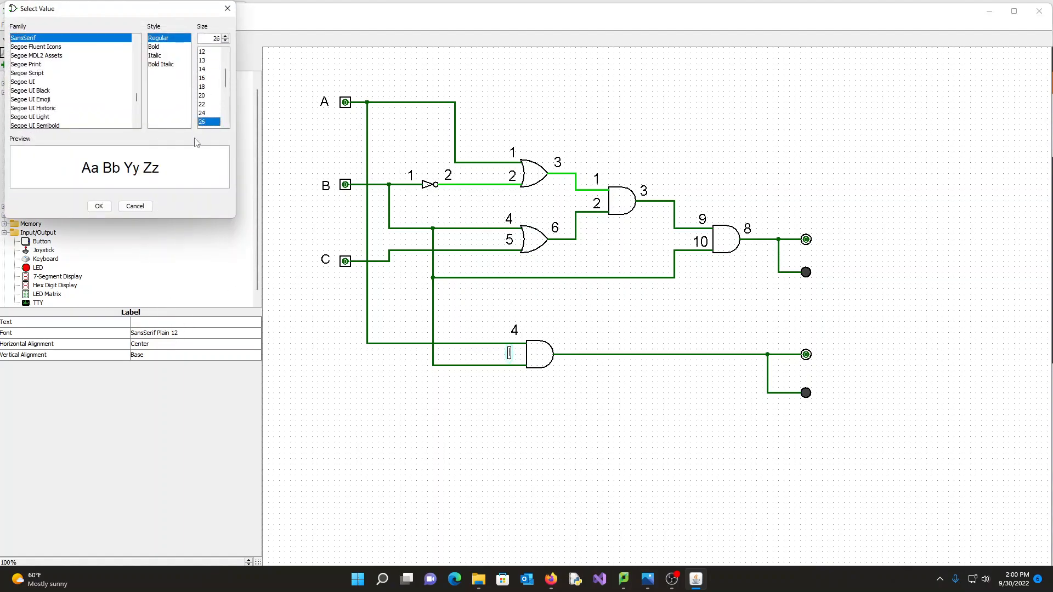
pyautogui.click(99, 206)
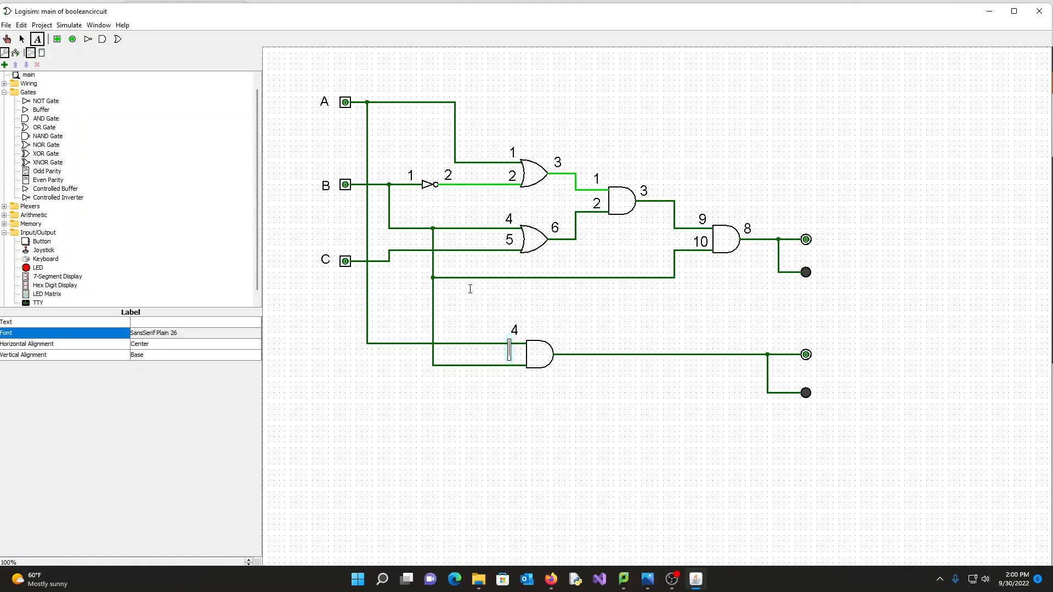
pyautogui.click(150, 322)
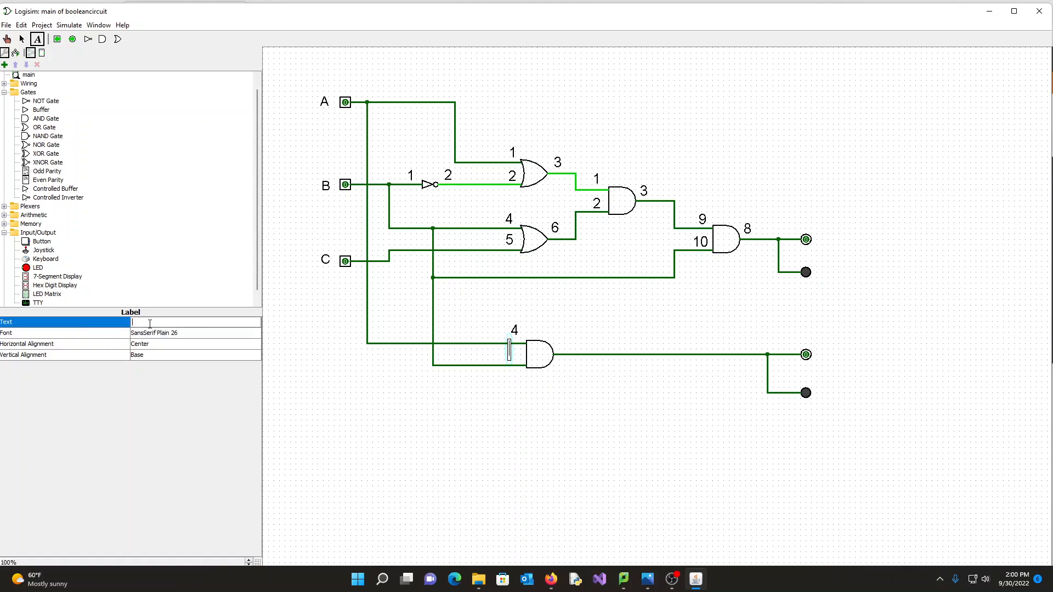
pyautogui.click(531, 396)
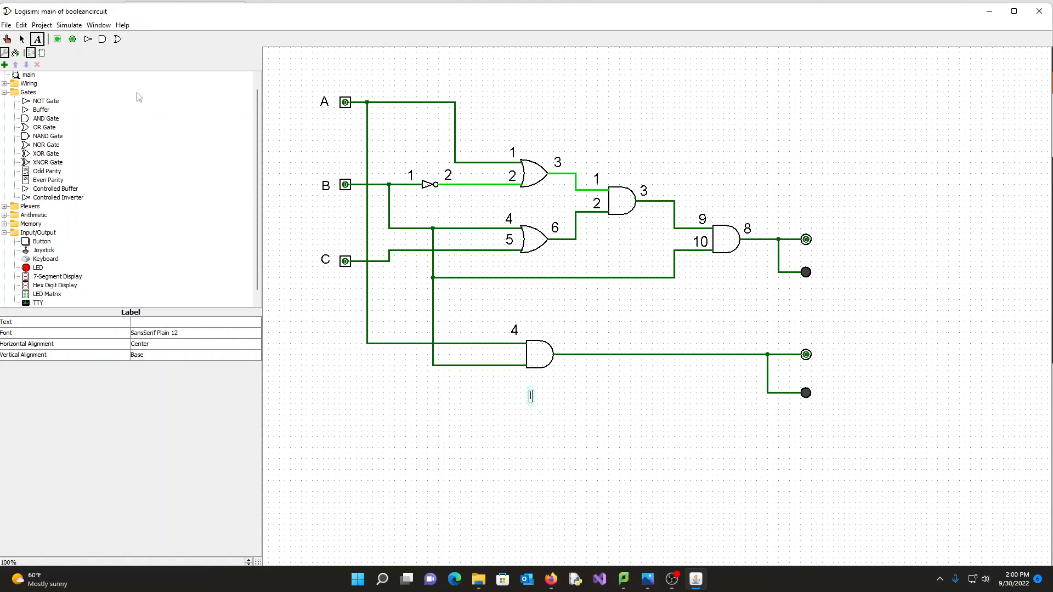
pyautogui.click(22, 38)
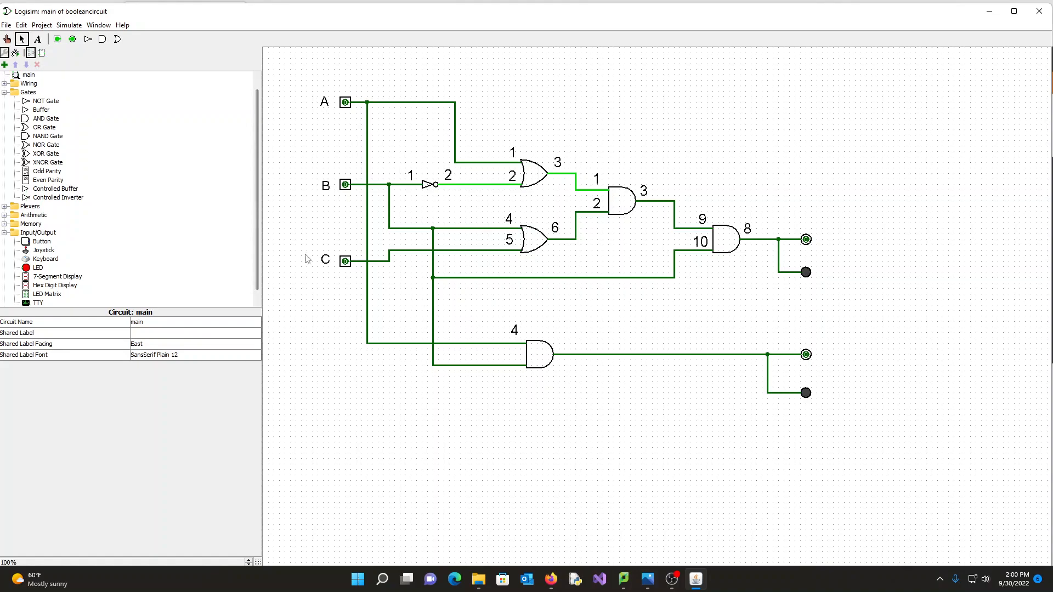
# - Add a text label "5" with font size 26 and position it just above the lower circuit's AND gate lower input wire
pyautogui.click(37, 39)
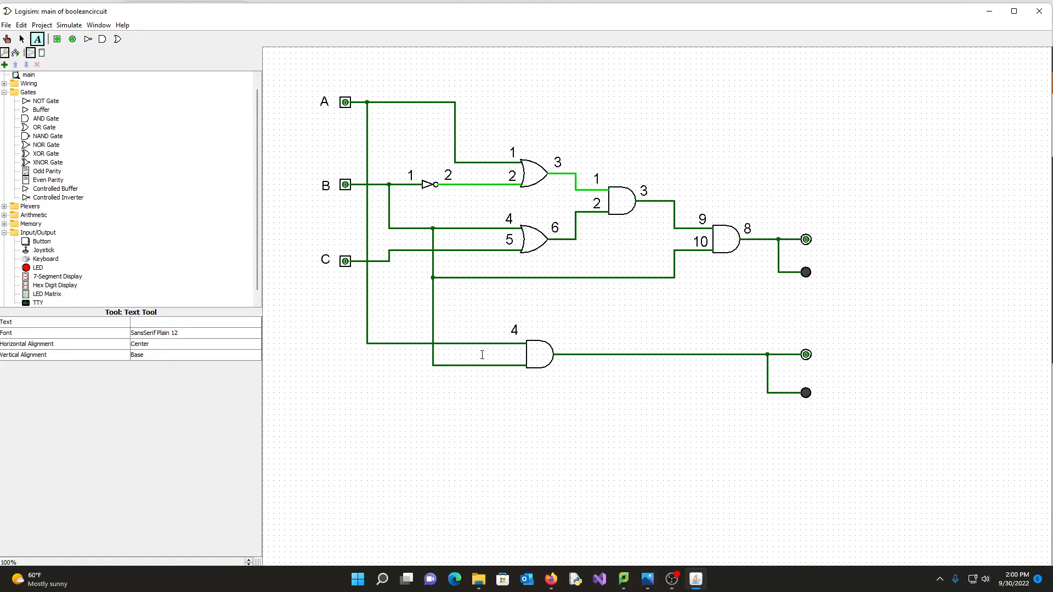
pyautogui.click(510, 353)
pyautogui.click(173, 333)
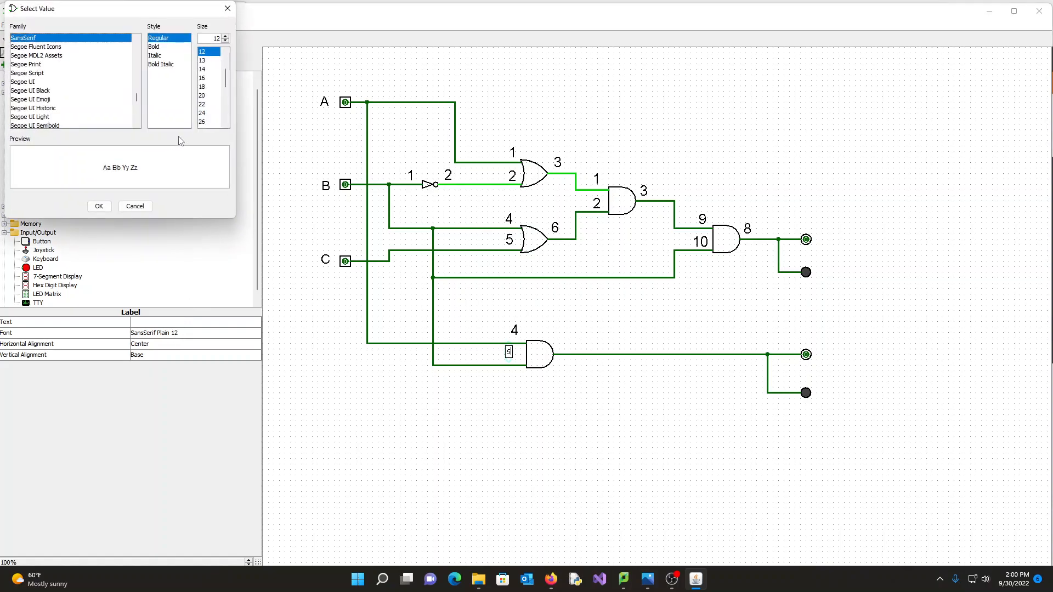
pyautogui.click(202, 122)
pyautogui.click(99, 206)
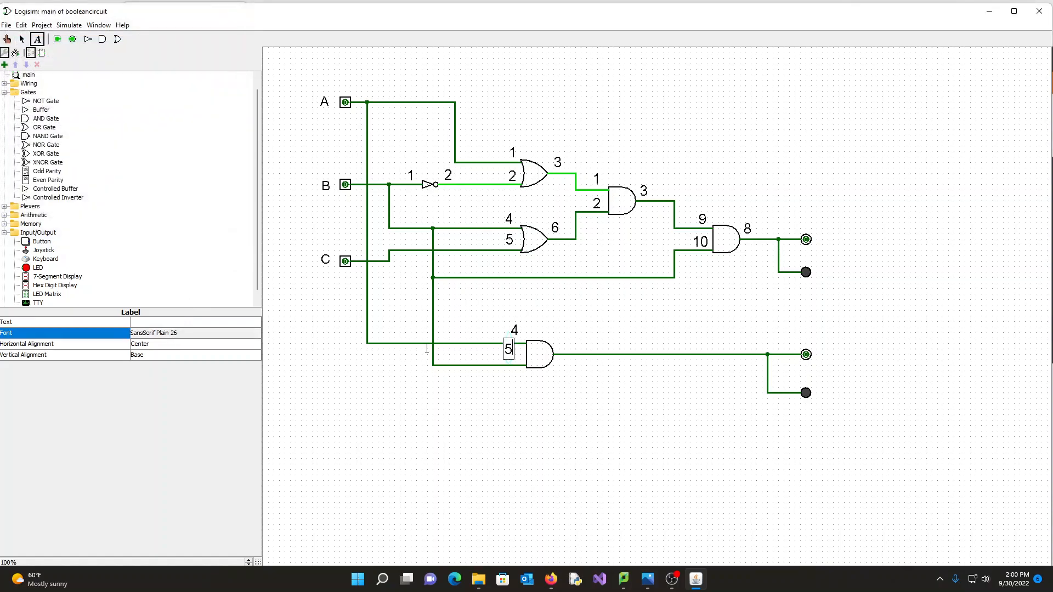
pyautogui.click(21, 39)
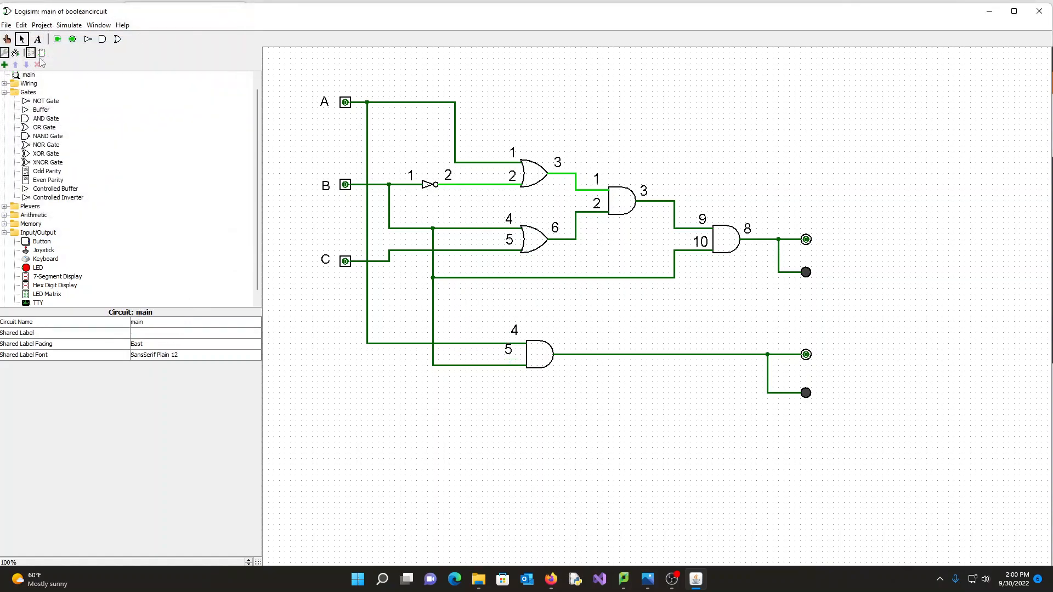
pyautogui.click(508, 349)
pyautogui.moveTo(508, 349); pyautogui.dragTo(515, 357)
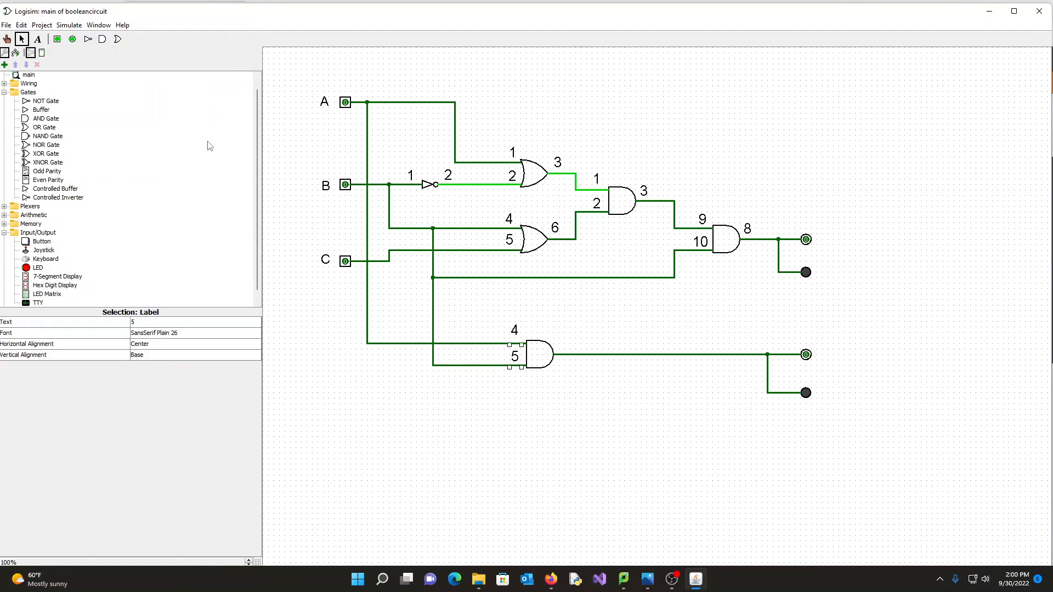
# - Add a text label "6" with font size 26 and position it just above the lower circuit's AND gate output wire
pyautogui.click(38, 37)
pyautogui.click(566, 345)
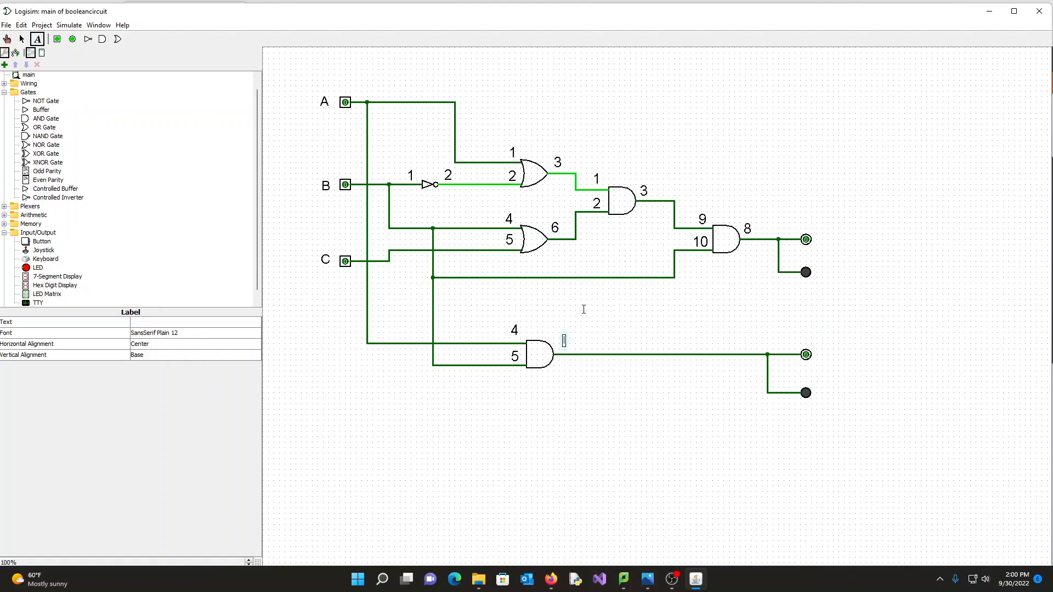
pyautogui.write('6')
pyautogui.click(171, 333)
pyautogui.click(202, 122)
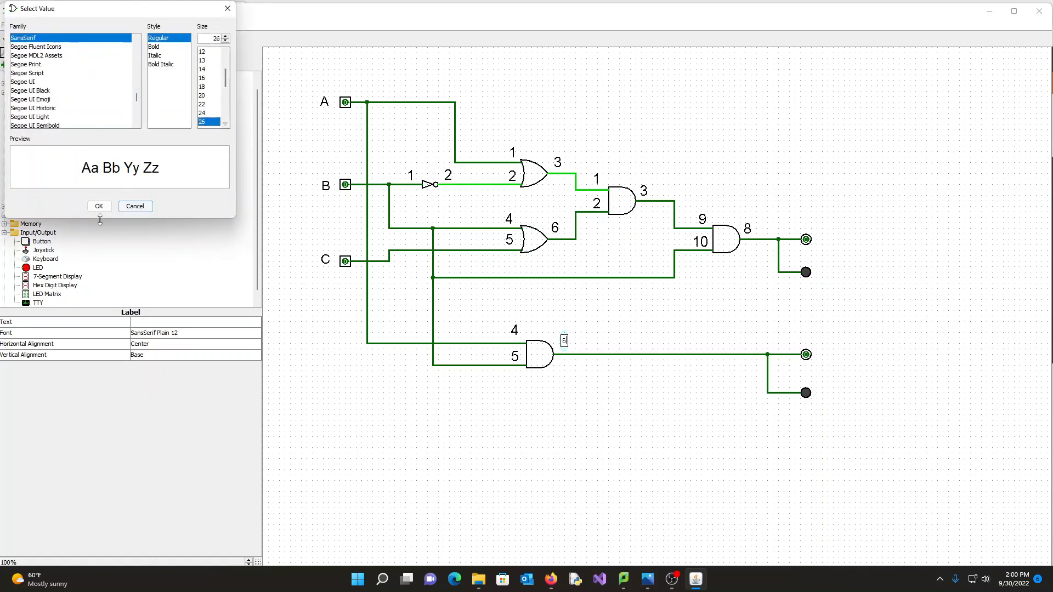
pyautogui.click(98, 206)
pyautogui.click(22, 39)
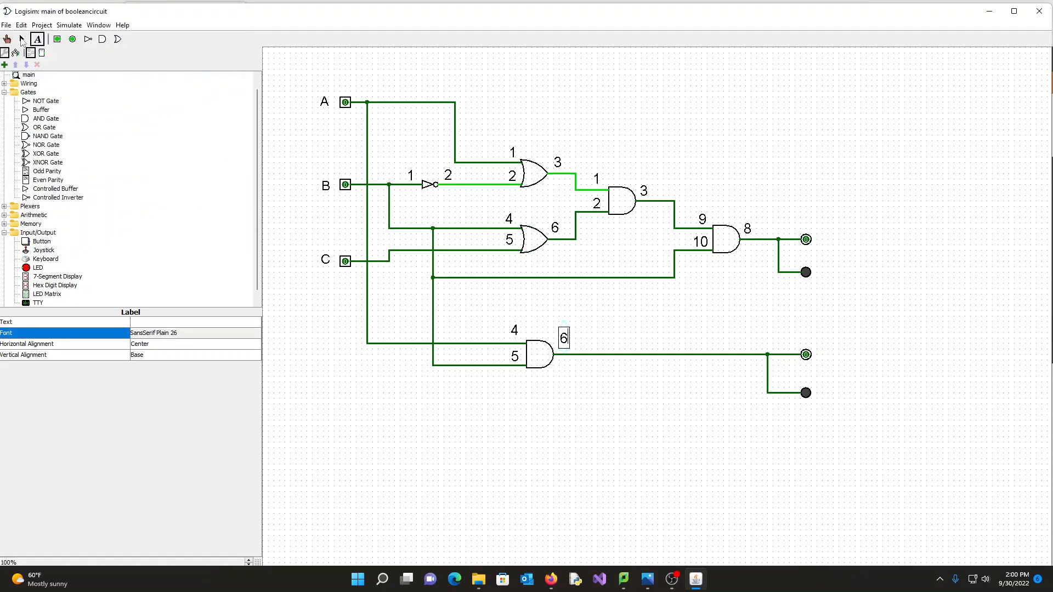
pyautogui.click(565, 341)
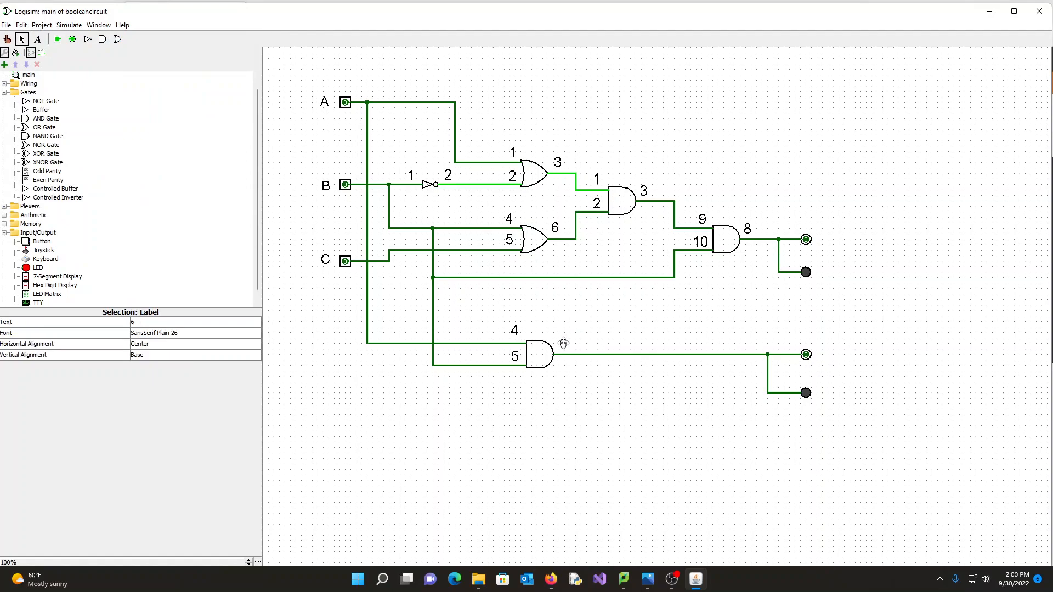
# - Deselect the label and save the circuit file
pyautogui.click(598, 415)
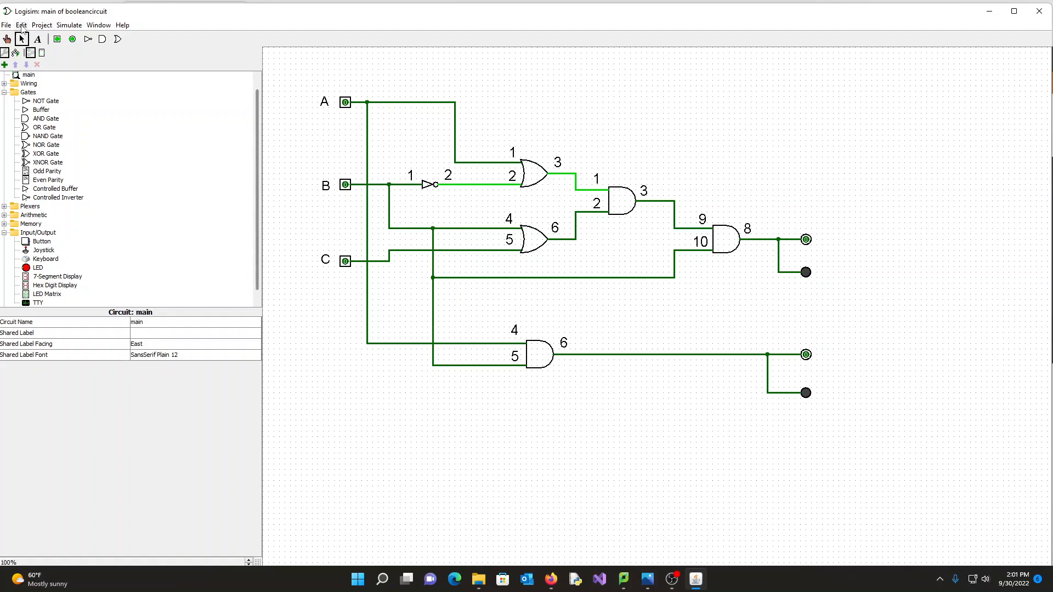
pyautogui.click(6, 25)
pyautogui.click(33, 94)
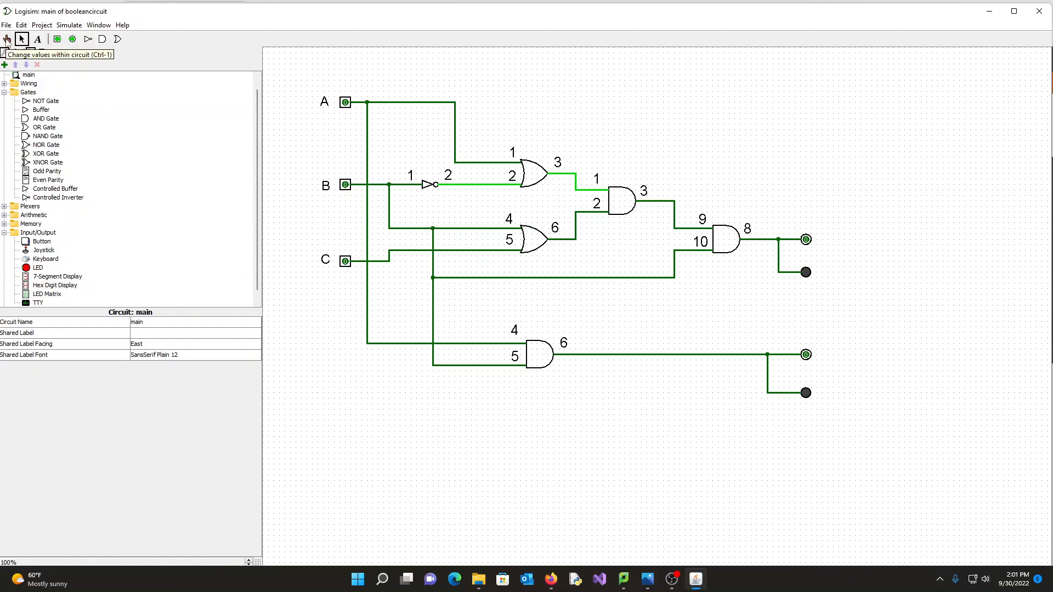
# - Activate the Poke tool and review the lab5.jpg drawing of the circuit and its simplification to AB
pyautogui.click(7, 40)
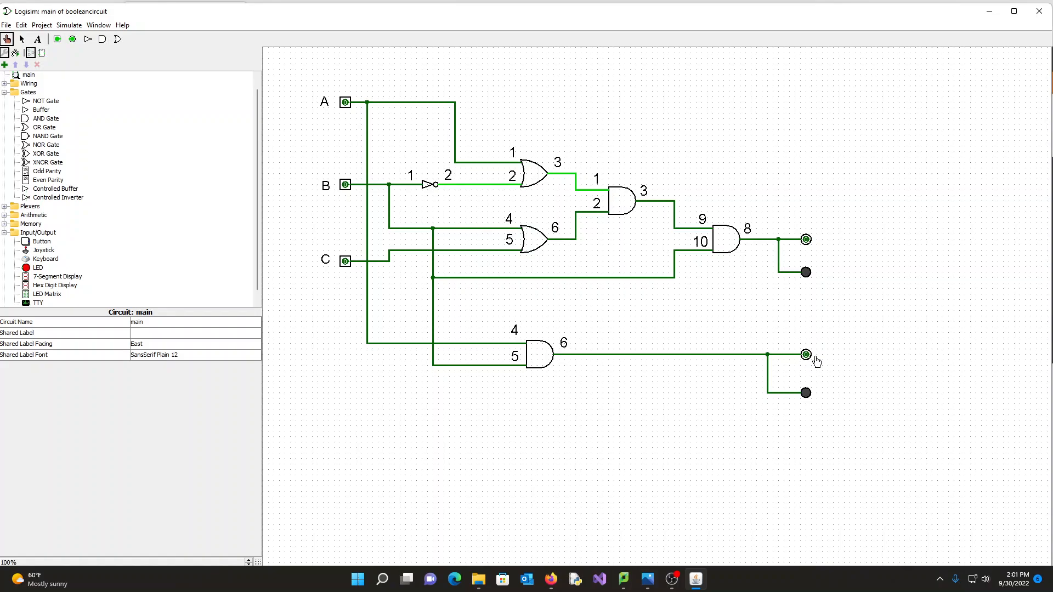
pyautogui.moveTo(1052, 129); pyautogui.dragTo(623, 53)
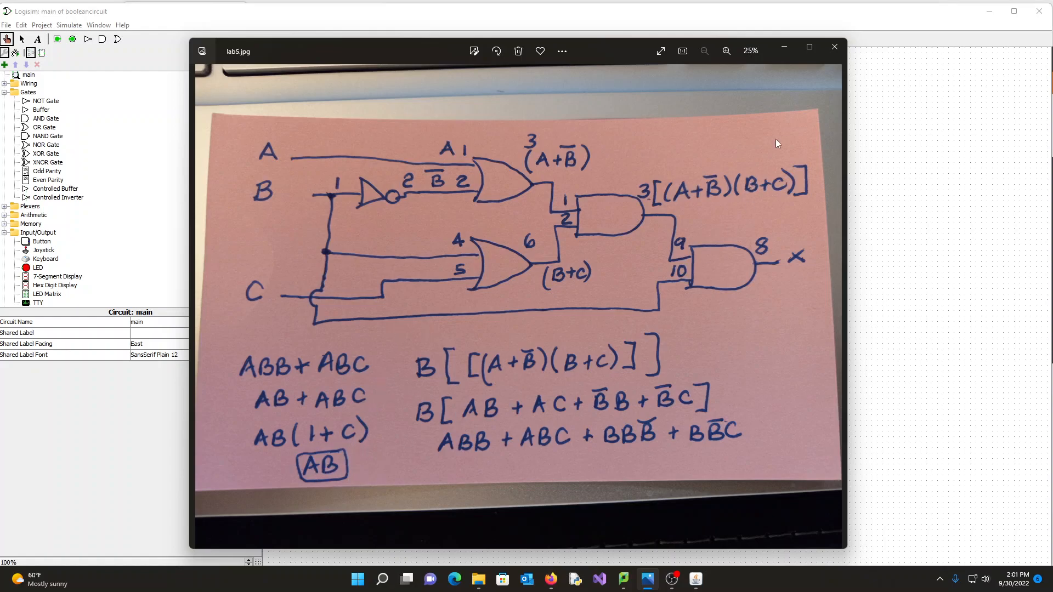
pyautogui.moveTo(437, 54); pyautogui.dragTo(1052, 55)
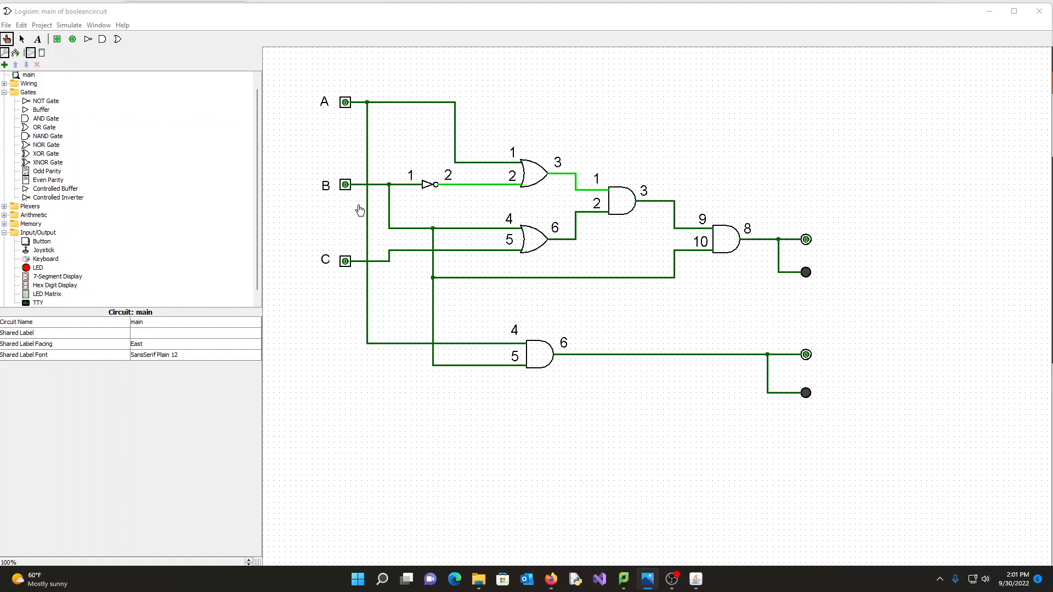
# - Test both circuits with input A off by turning on C alone, B alone, and B and C together
pyautogui.click(345, 262)
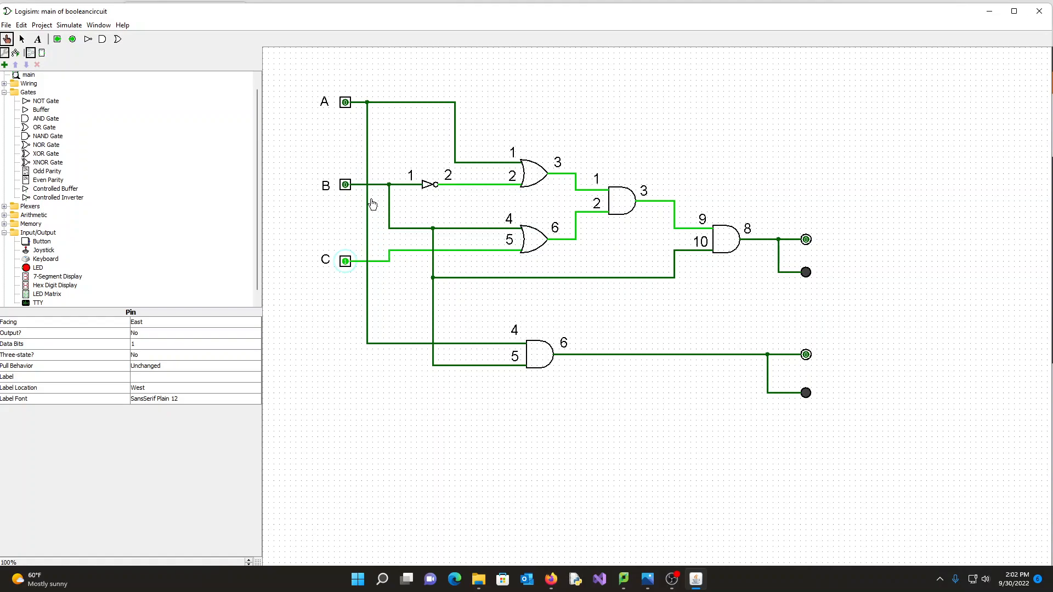
pyautogui.click(345, 185)
pyautogui.click(349, 265)
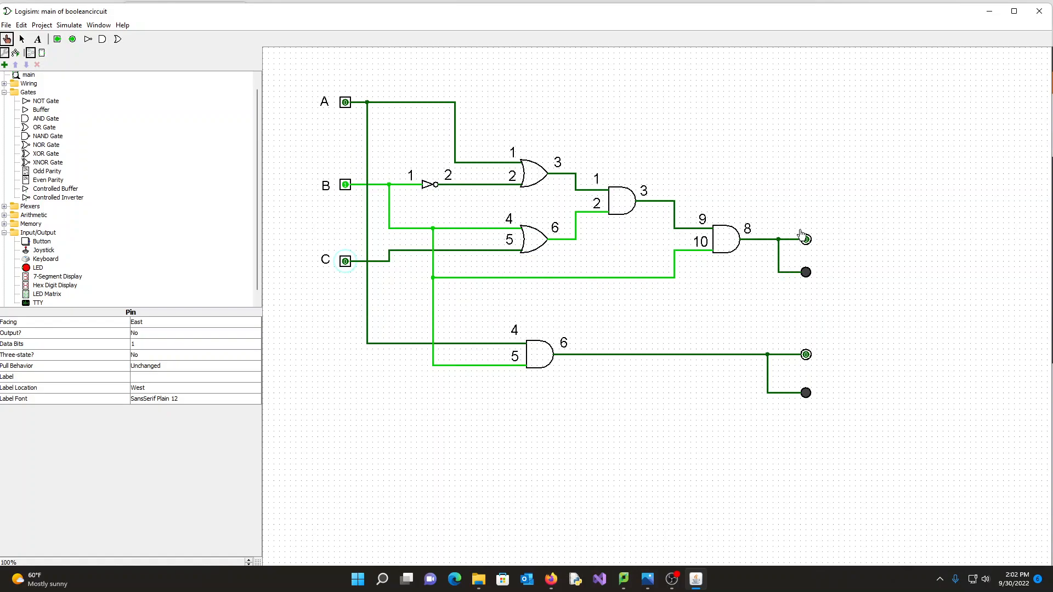
pyautogui.click(346, 266)
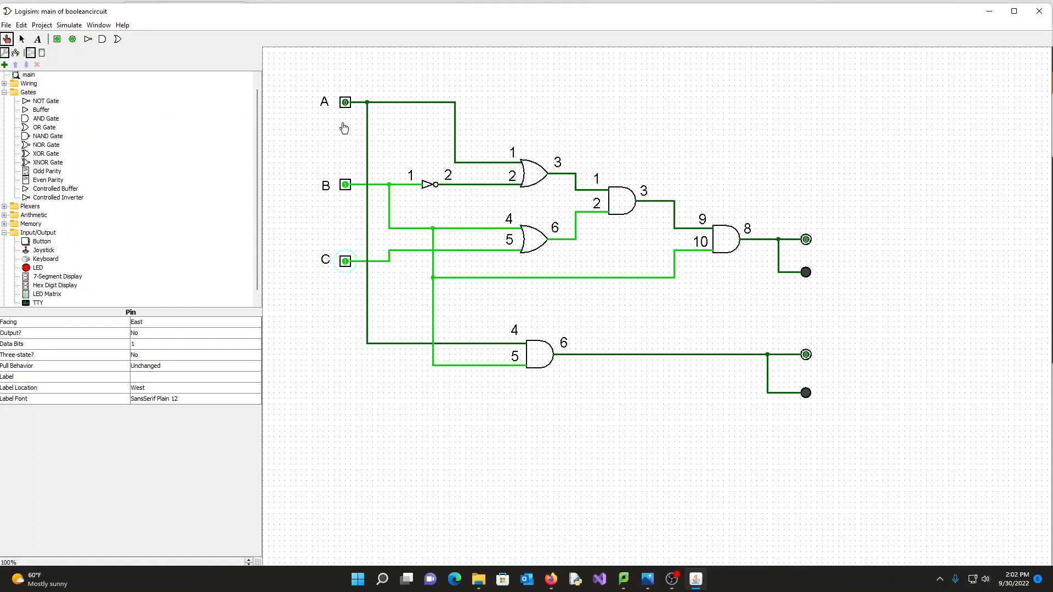
# - Test both circuits with input A on: alone, with C, with B, and with both B and C on
pyautogui.click(346, 186)
pyautogui.click(345, 262)
pyautogui.click(346, 102)
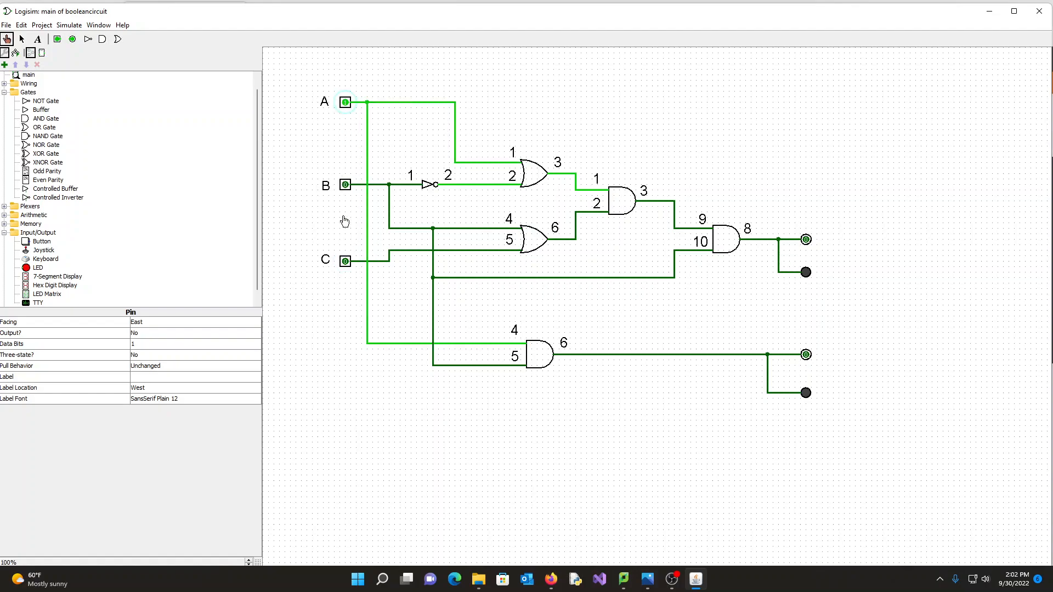
pyautogui.click(345, 261)
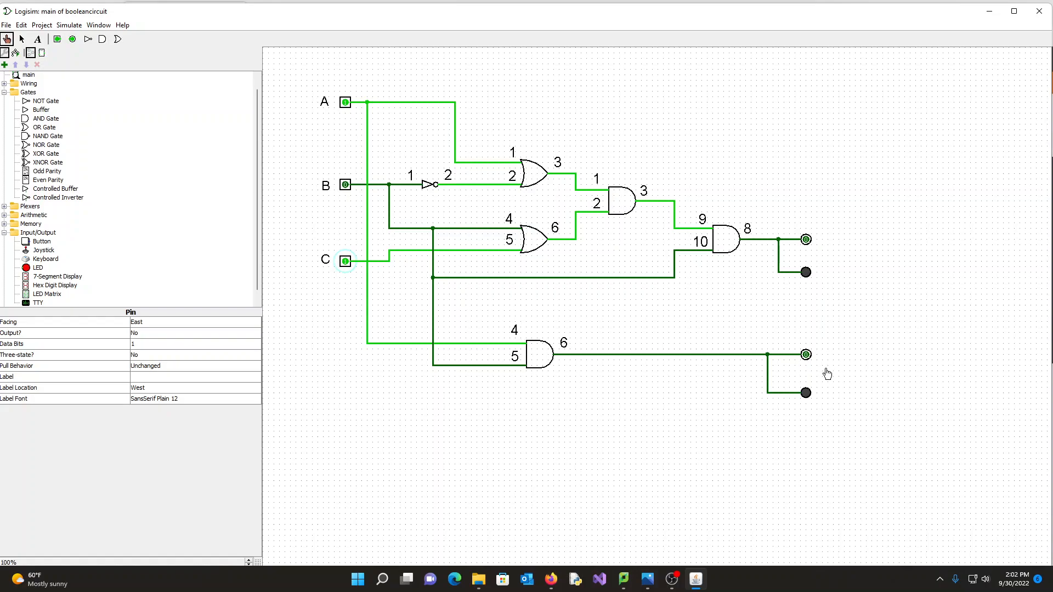
pyautogui.click(346, 262)
pyautogui.click(346, 185)
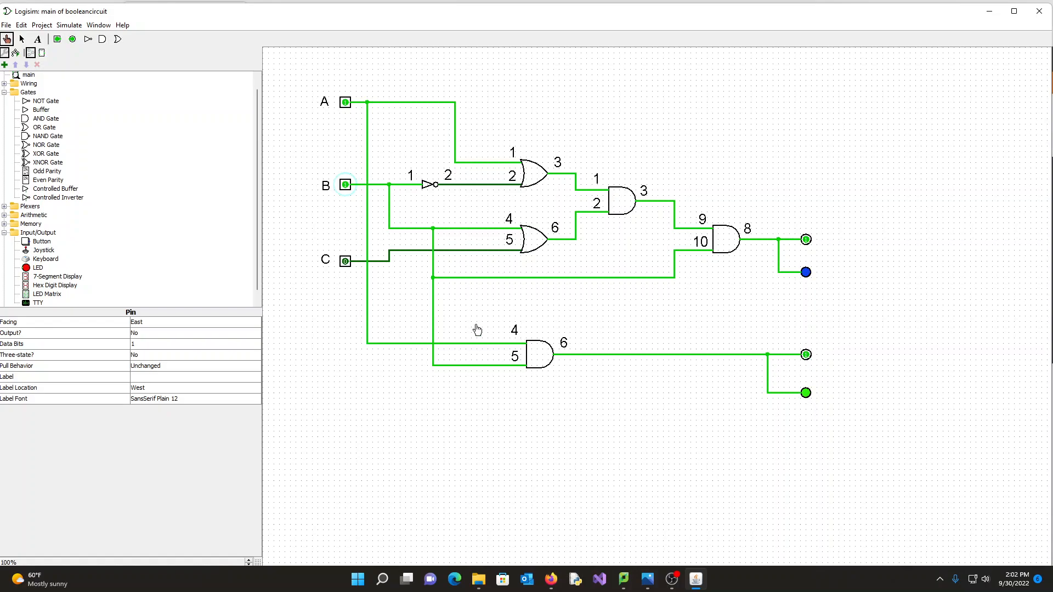
pyautogui.click(345, 263)
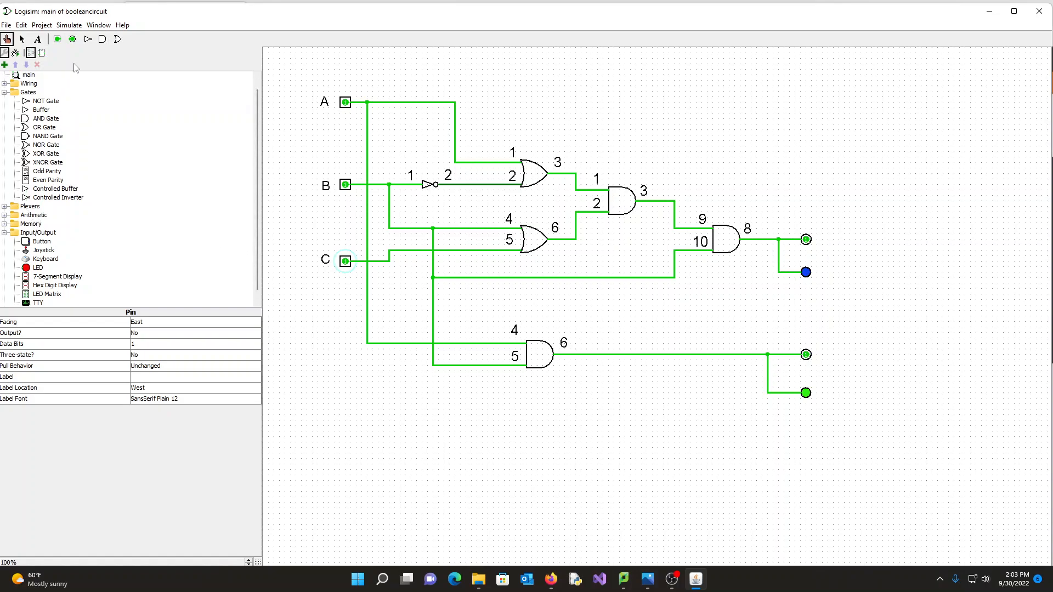
# - Label the upper circuit's output pin X in SansSerif size 26 and align the label beside the pin
pyautogui.click(38, 39)
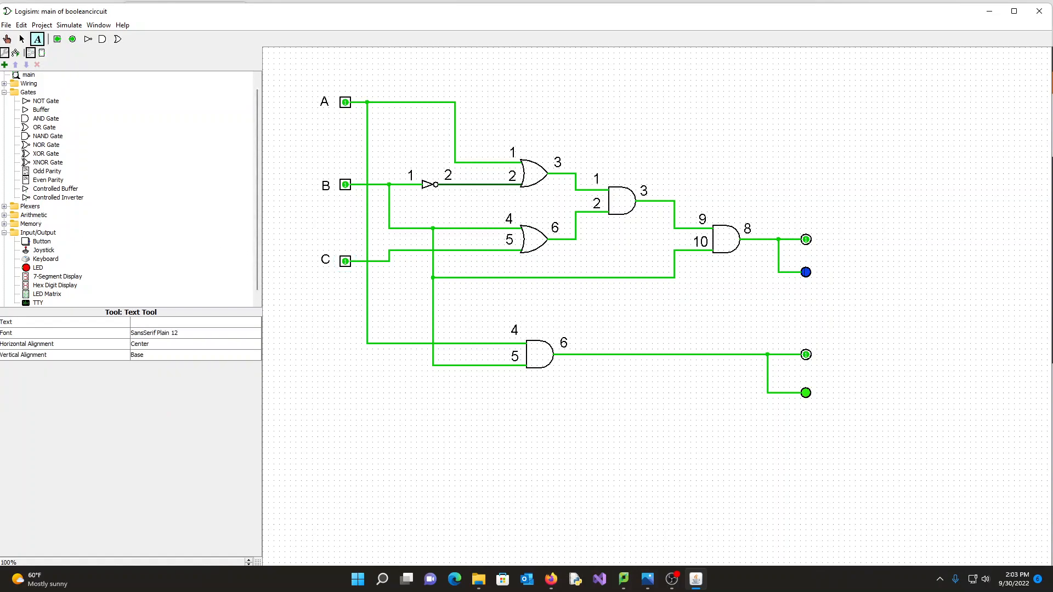
pyautogui.click(820, 237)
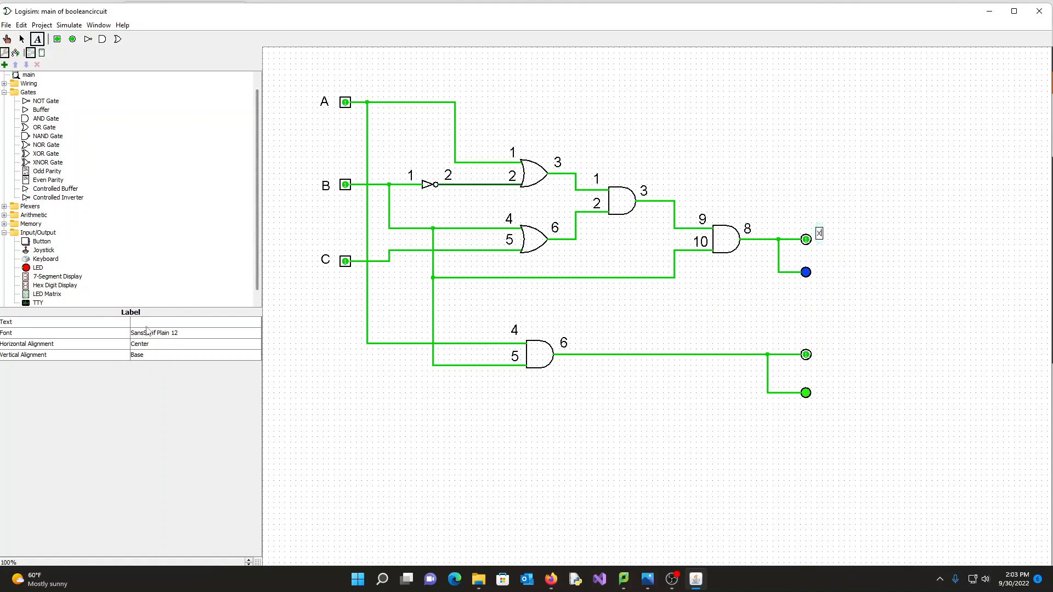
pyautogui.click(170, 334)
pyautogui.click(202, 122)
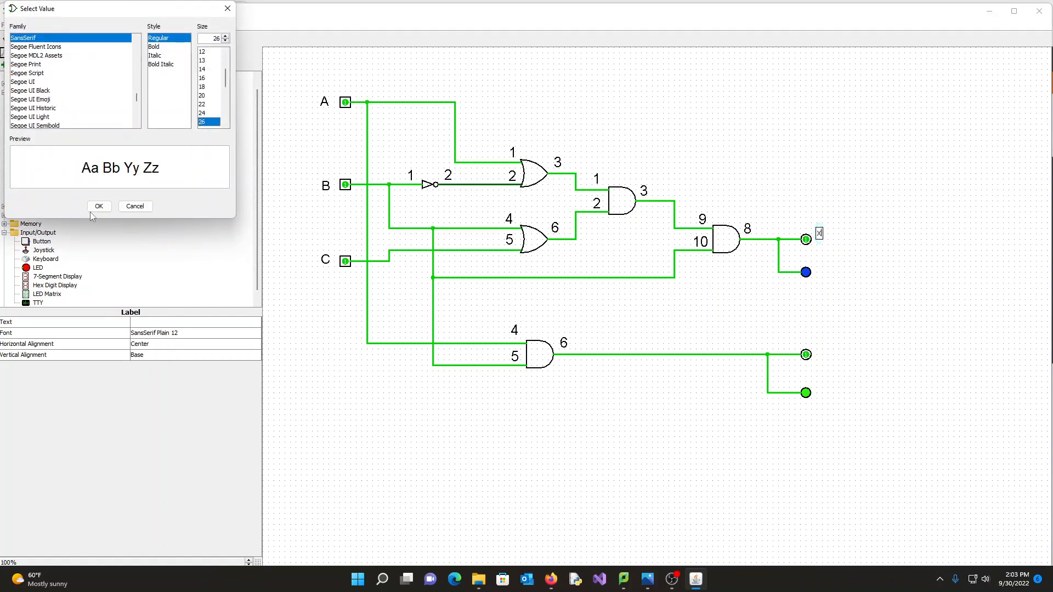
pyautogui.click(99, 206)
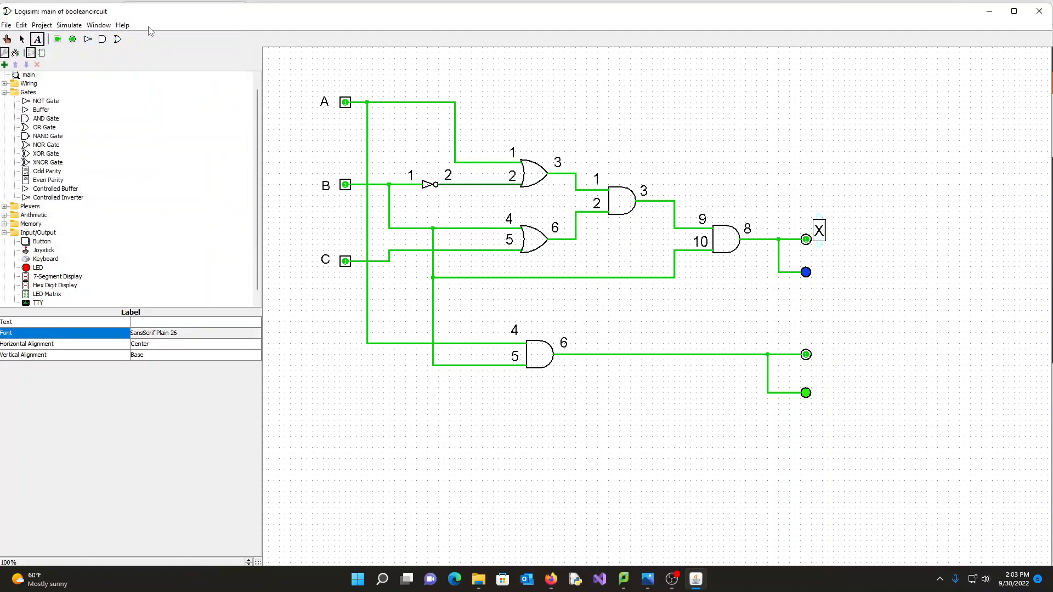
pyautogui.click(22, 39)
pyautogui.click(819, 230)
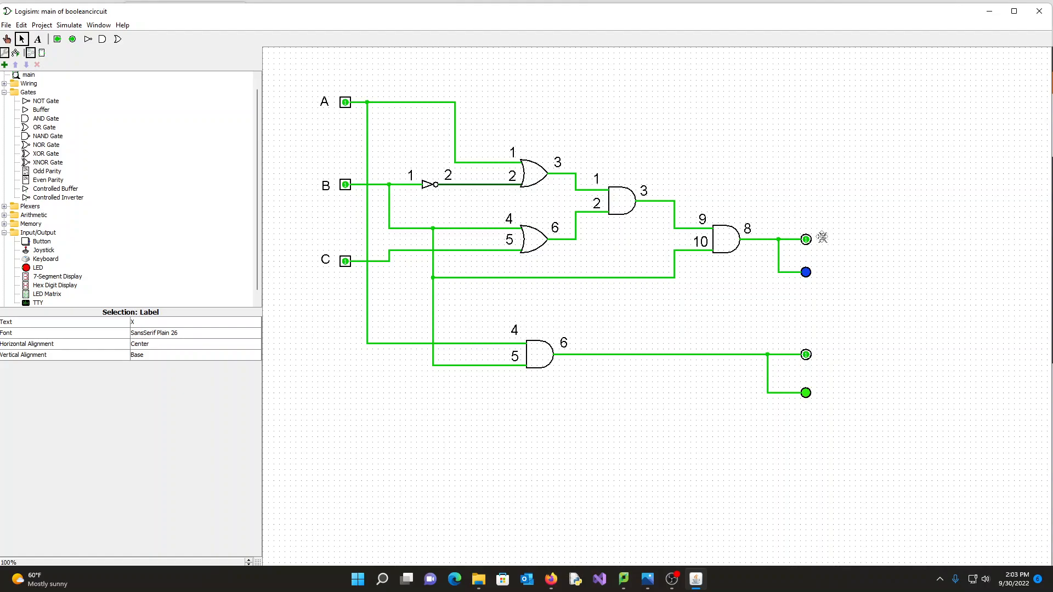
pyautogui.click(734, 151)
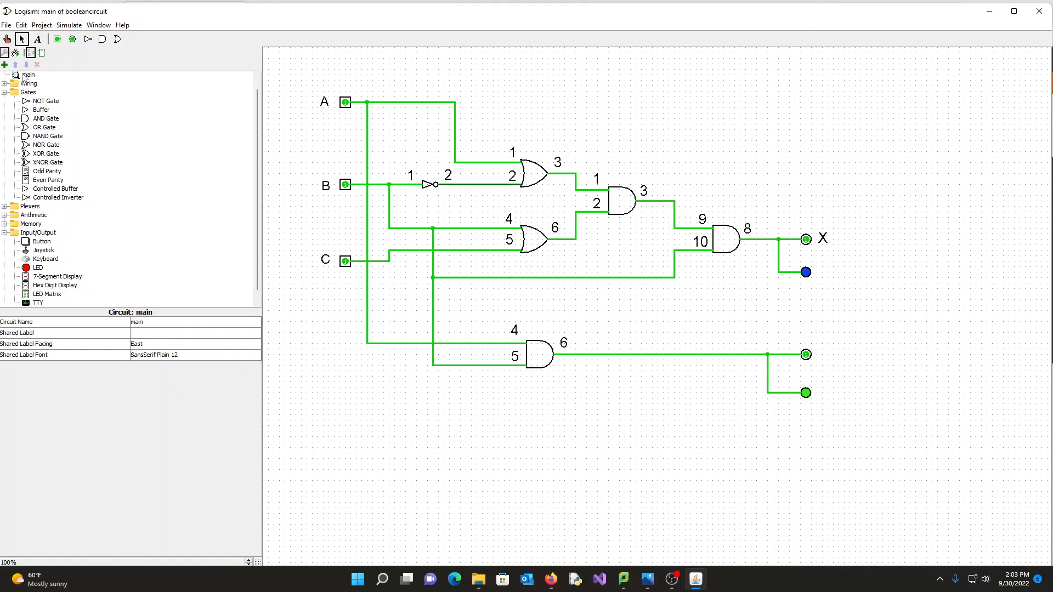
# - Label the lower circuit's output pin Y in SansSerif size 26 and align the label beside the pin
pyautogui.click(37, 39)
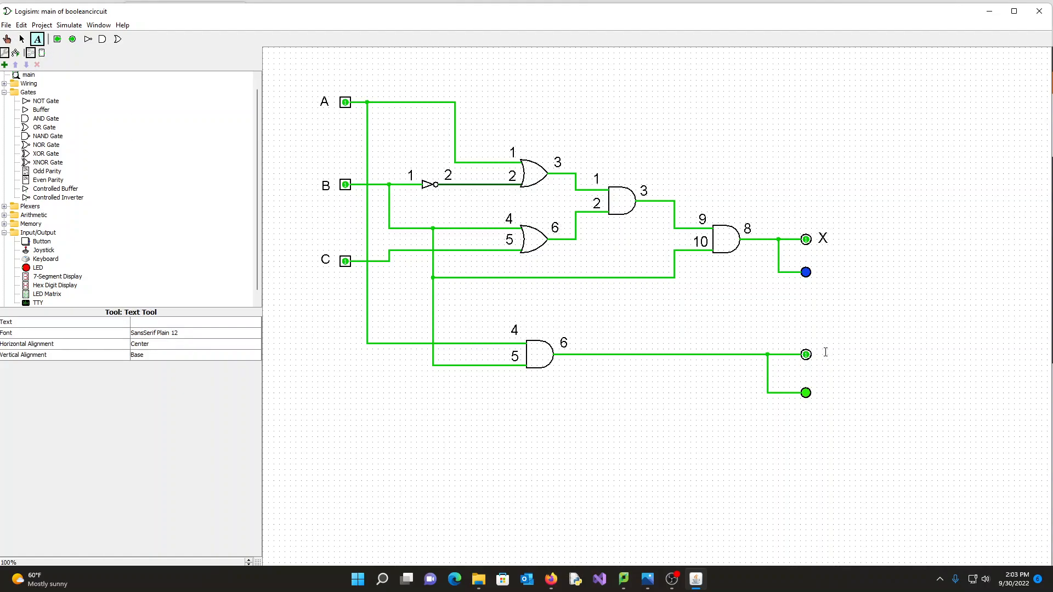
pyautogui.click(826, 351)
pyautogui.click(193, 333)
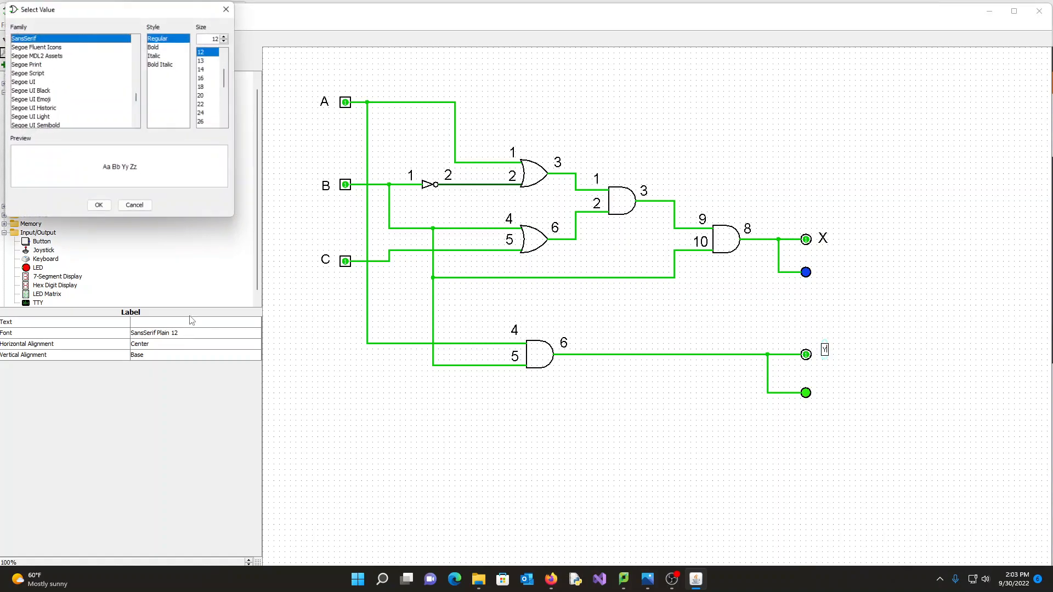
pyautogui.click(206, 122)
pyautogui.click(109, 207)
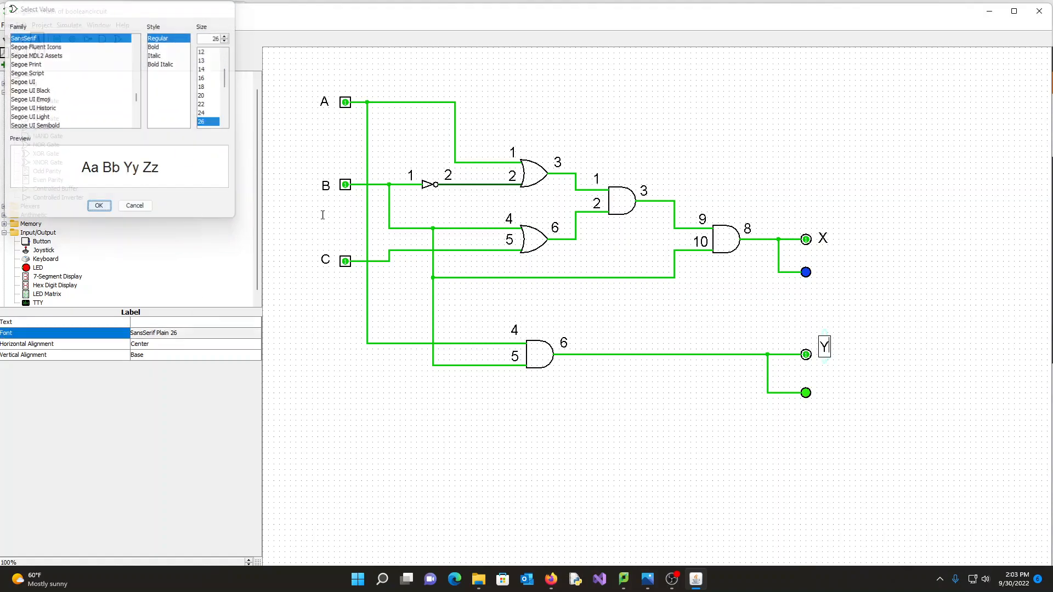
pyautogui.click(22, 40)
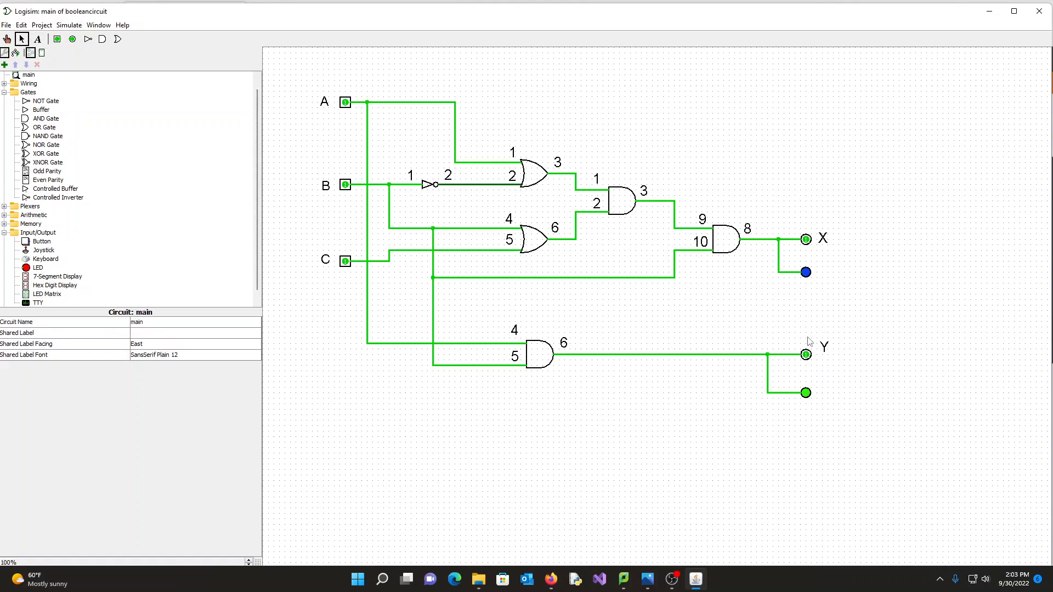
pyautogui.moveTo(825, 345); pyautogui.dragTo(824, 350)
pyautogui.click(849, 309)
# - Switch input A off with the Poke tool, leaving B and C on, to compare outputs X and Y
pyautogui.click(345, 103)
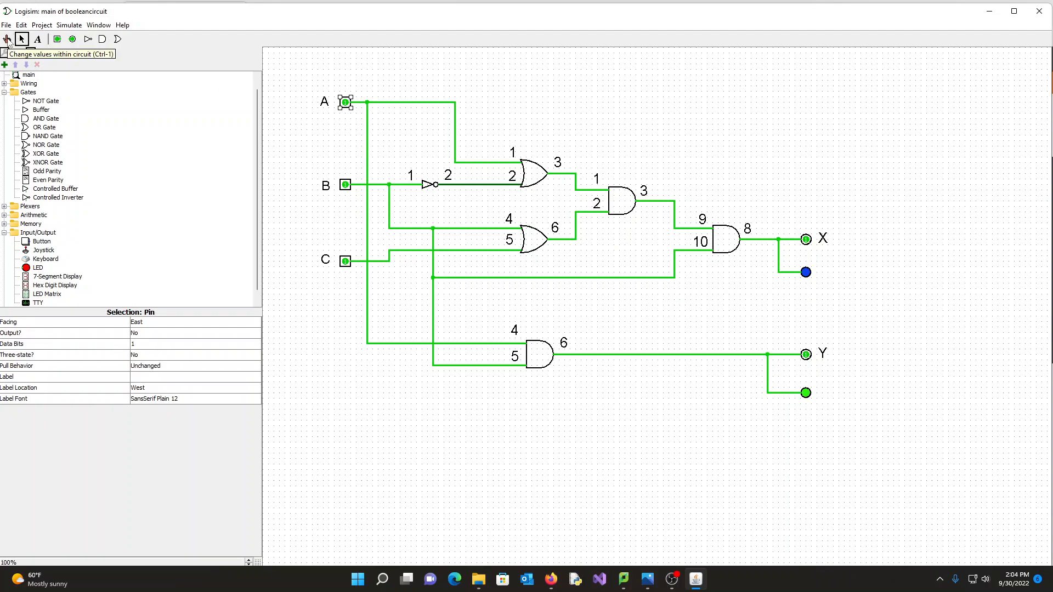
pyautogui.click(7, 40)
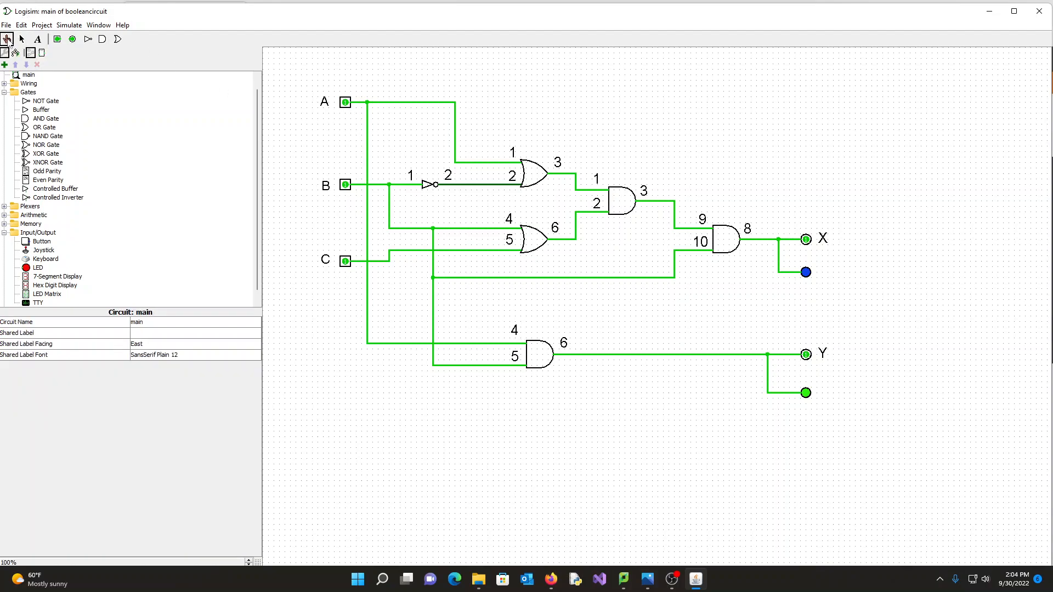
pyautogui.click(345, 103)
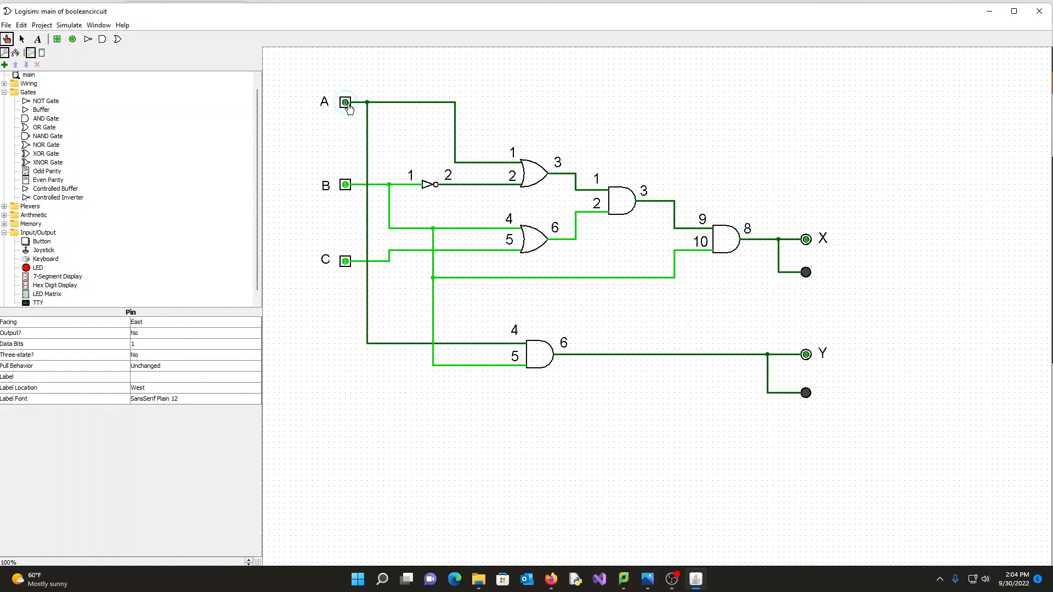